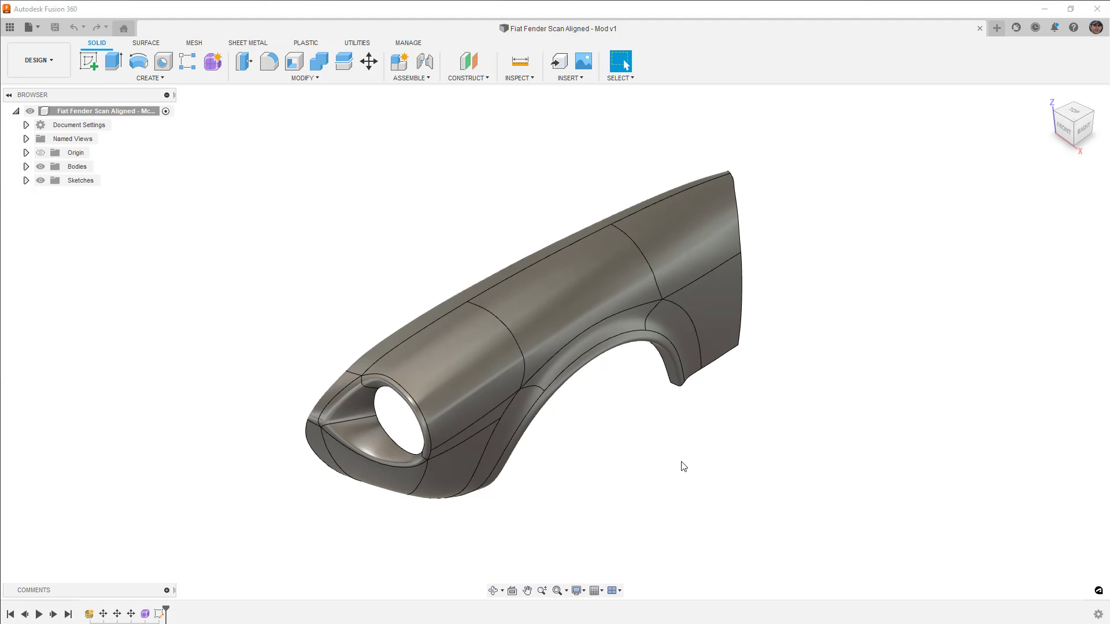
# Hide the solid fender body Body1 in the browser.
pyautogui.click(567, 295)
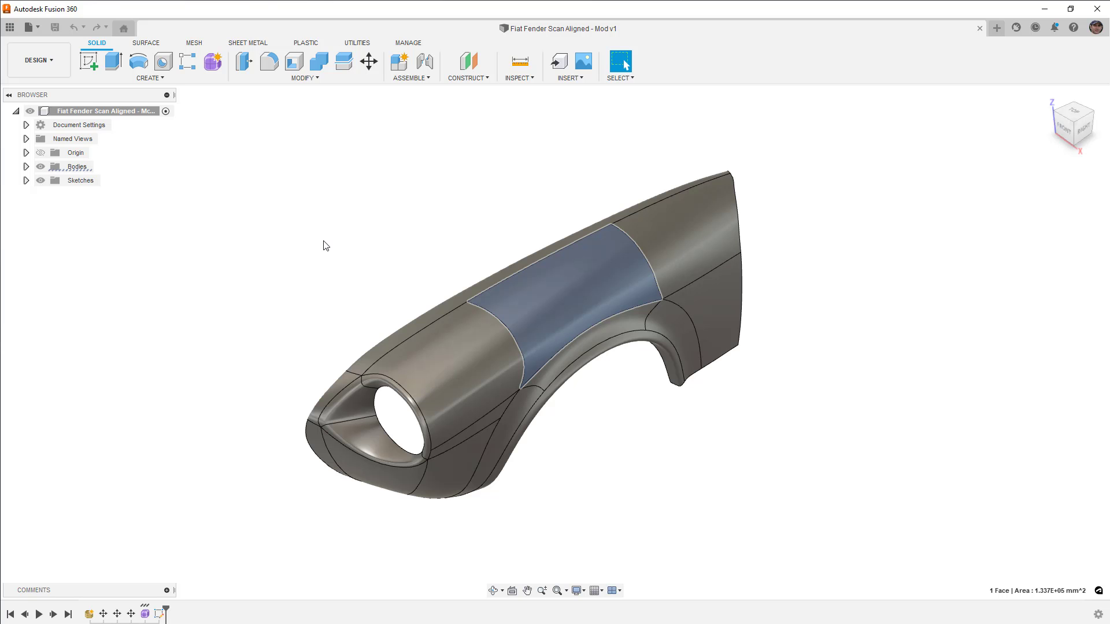
pyautogui.moveTo(490, 369)
pyautogui.keyDown('shift'); pyautogui.mouseDown(button='middle')
pyautogui.moveTo(587, 408)
pyautogui.moveTo(581, 443)
pyautogui.mouseUp(button='middle'); pyautogui.keyUp('shift')
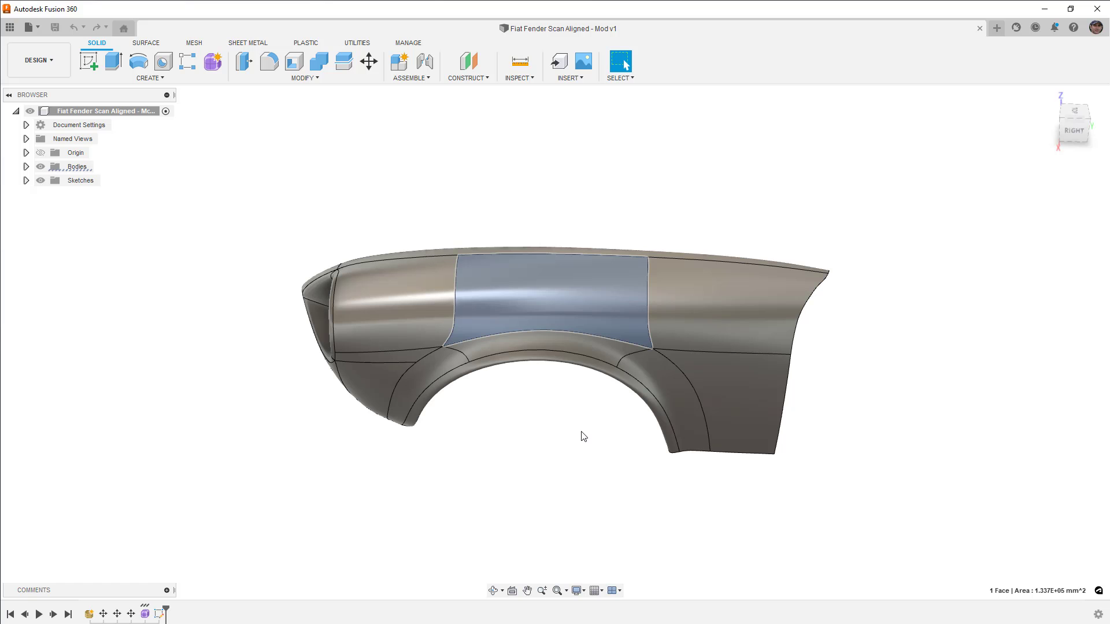
pyautogui.click(582, 436)
pyautogui.click(27, 167)
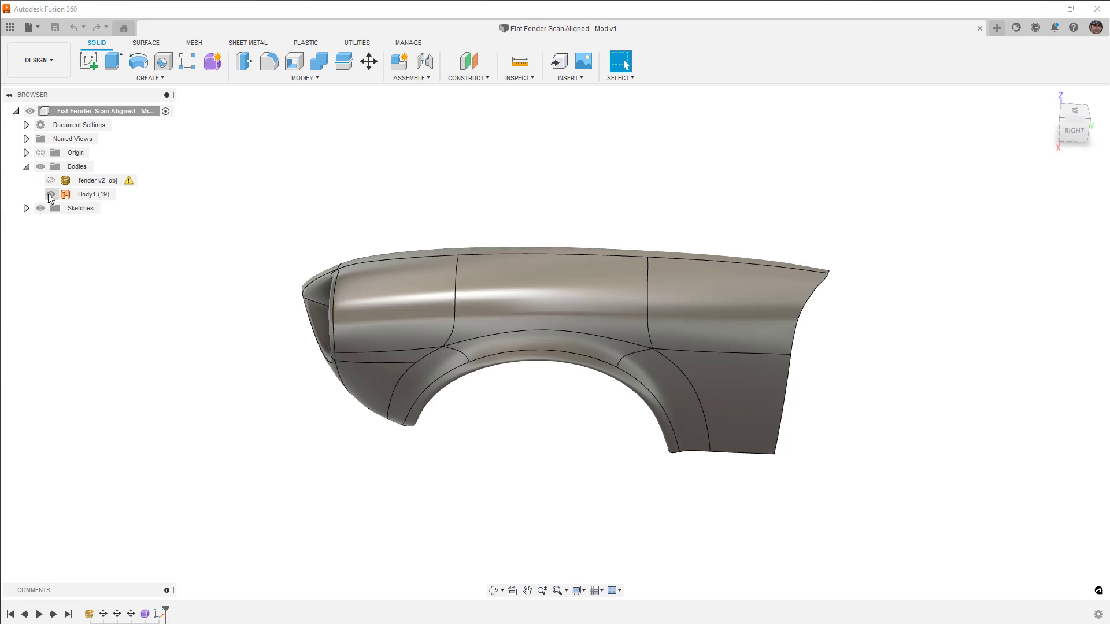
pyautogui.click(50, 195)
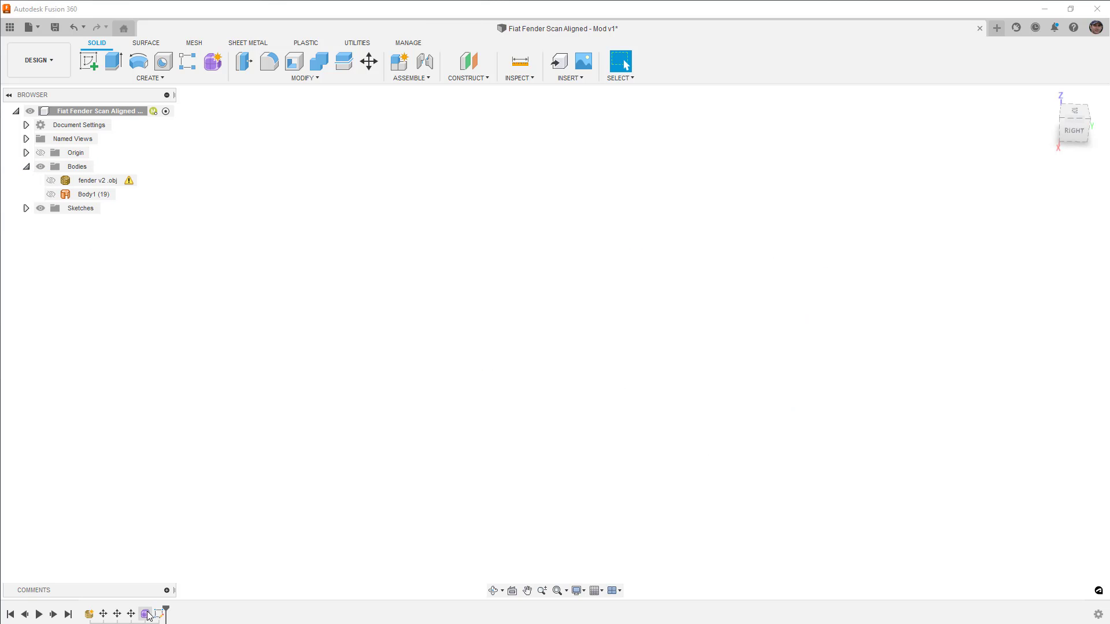
# Reopen Form1 from the timeline in box display, viewed from the side, and start Edit Form.
pyautogui.doubleClick(146, 614)
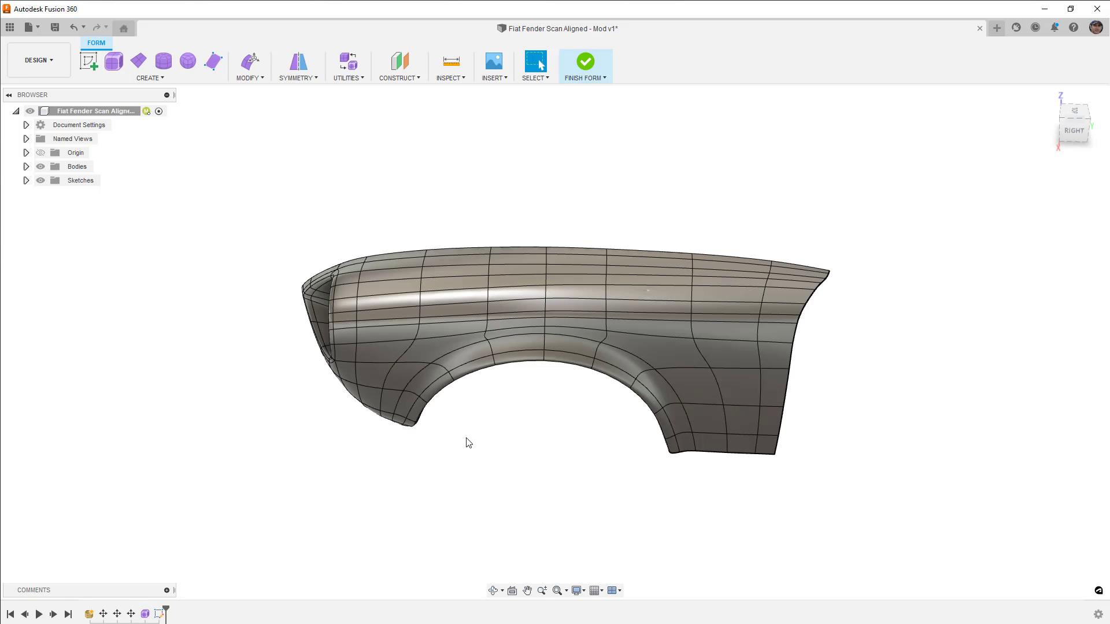
pyautogui.click(1076, 130)
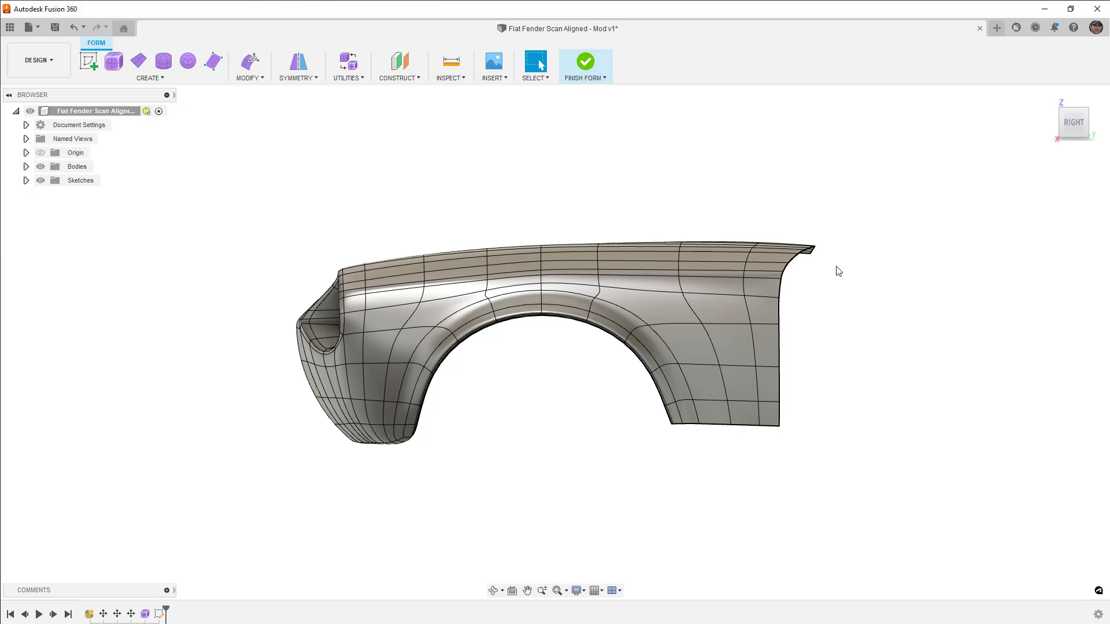
pyautogui.scroll(2, 732, 357)
pyautogui.scroll(2, 732, 358)
pyautogui.click(680, 354)
pyautogui.hotkey('ctrl', '1')
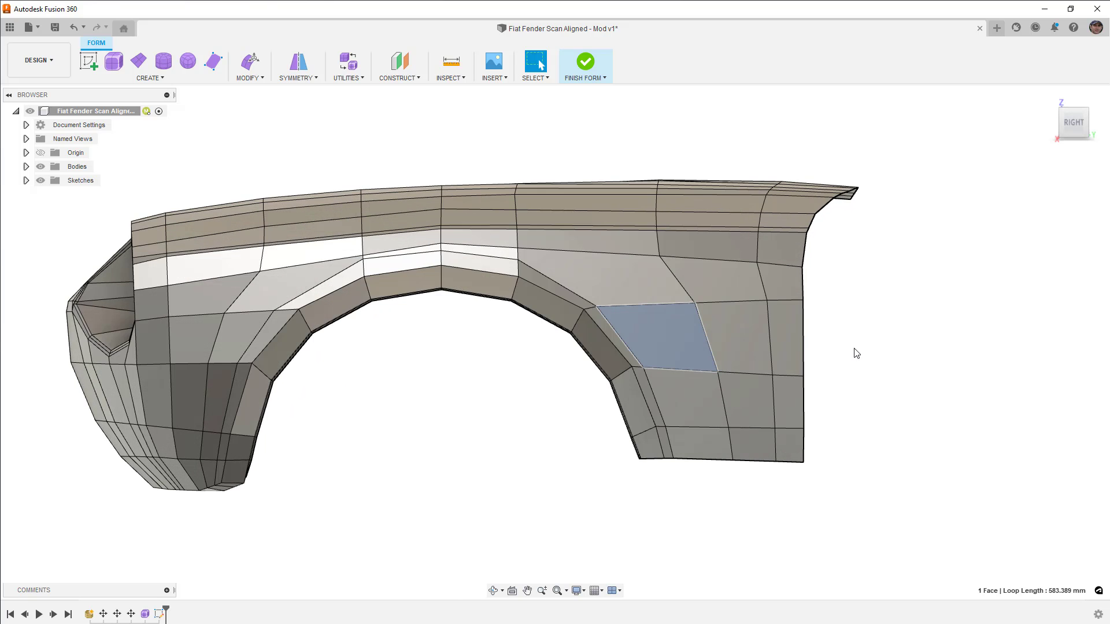
pyautogui.click(856, 353)
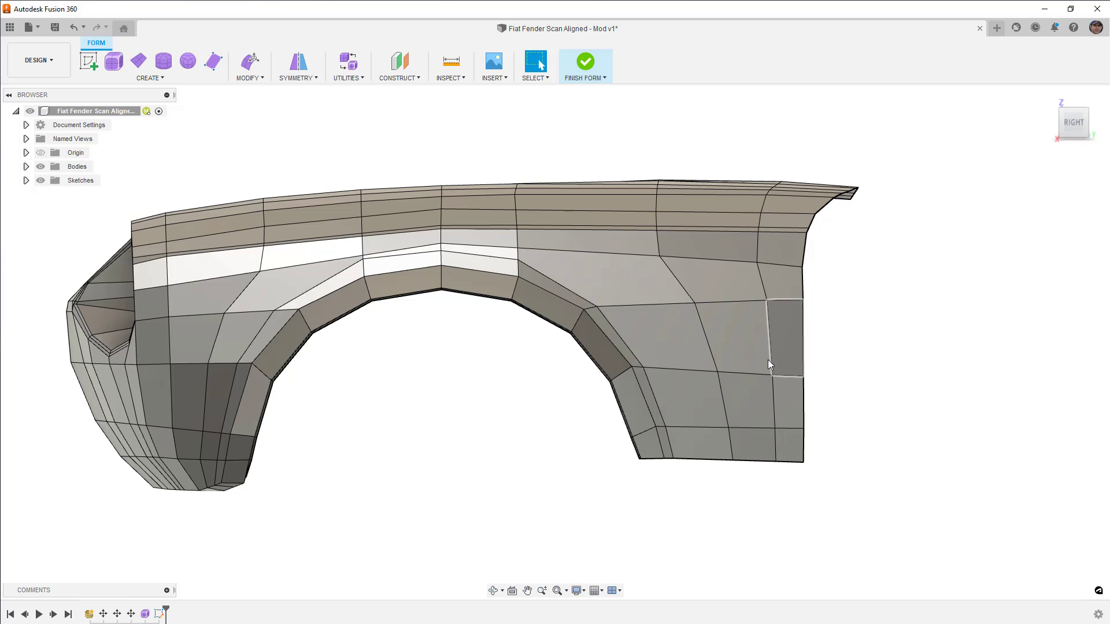
pyautogui.keyDown('shift'); pyautogui.moveTo(726, 385); pyautogui.dragTo(691, 390, button='middle'); pyautogui.keyUp('shift')
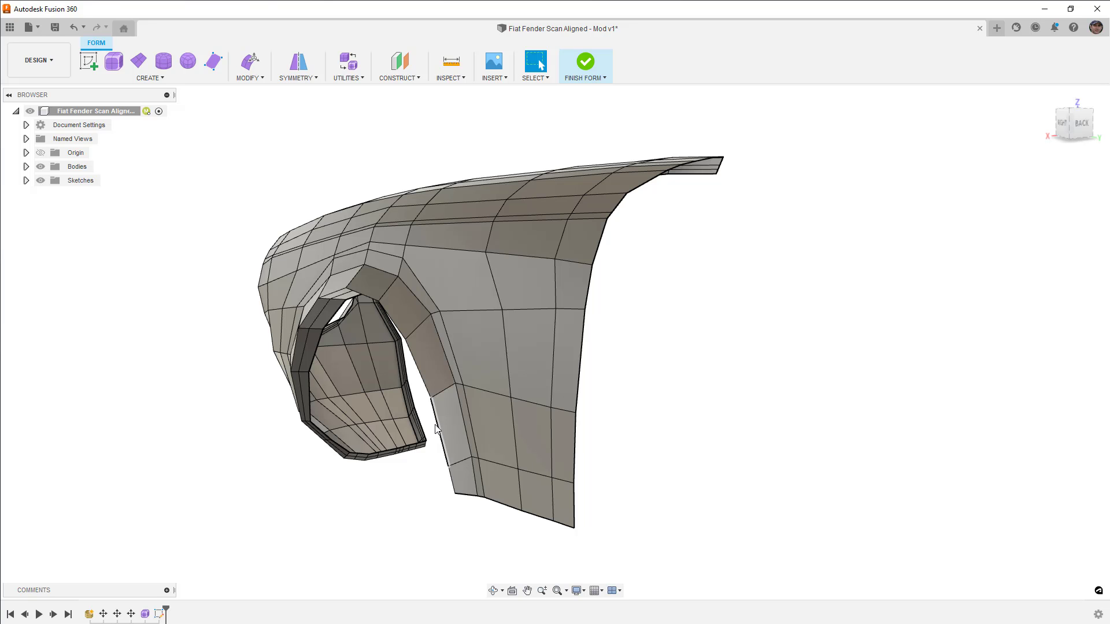
pyautogui.moveTo(457, 426)
pyautogui.keyDown('shift'); pyautogui.mouseDown(button='middle')
pyautogui.moveTo(501, 425)
pyautogui.moveTo(462, 334)
pyautogui.mouseUp(button='middle'); pyautogui.keyUp('shift')
pyautogui.click(250, 60)
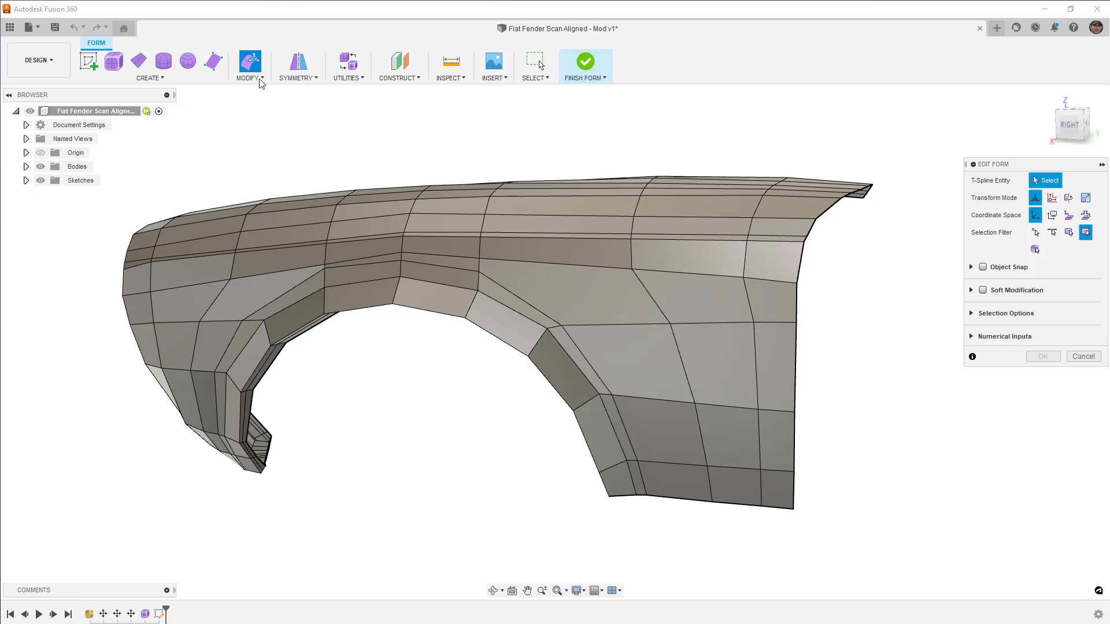
# Select six vertices along the fender's bottom edge, declining the T-spline upgrade.
pyautogui.click(610, 498)
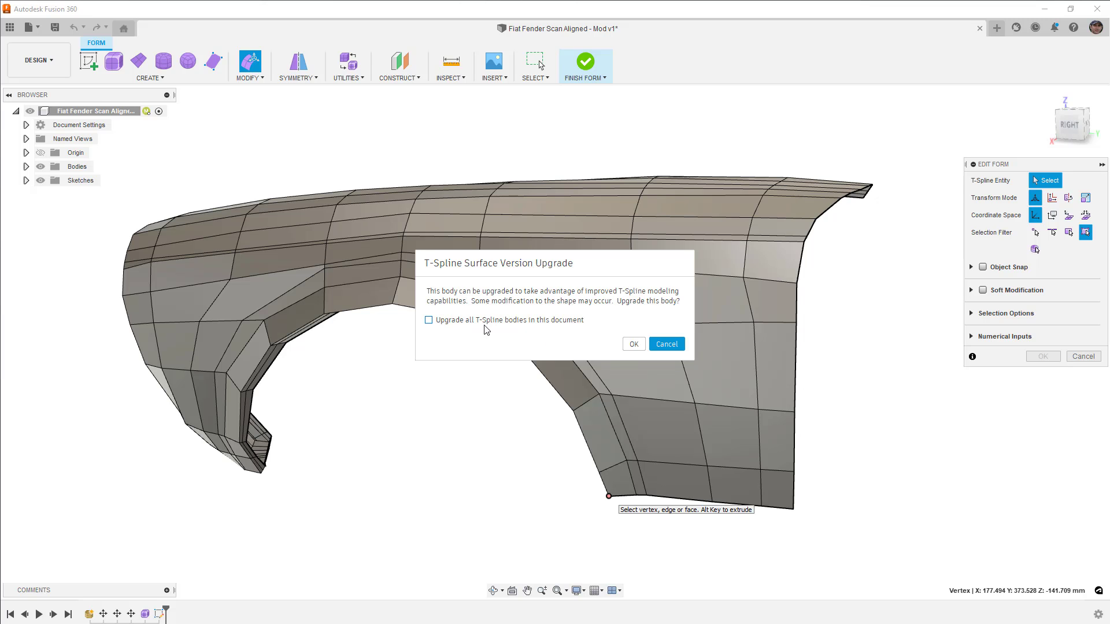
pyautogui.click(632, 344)
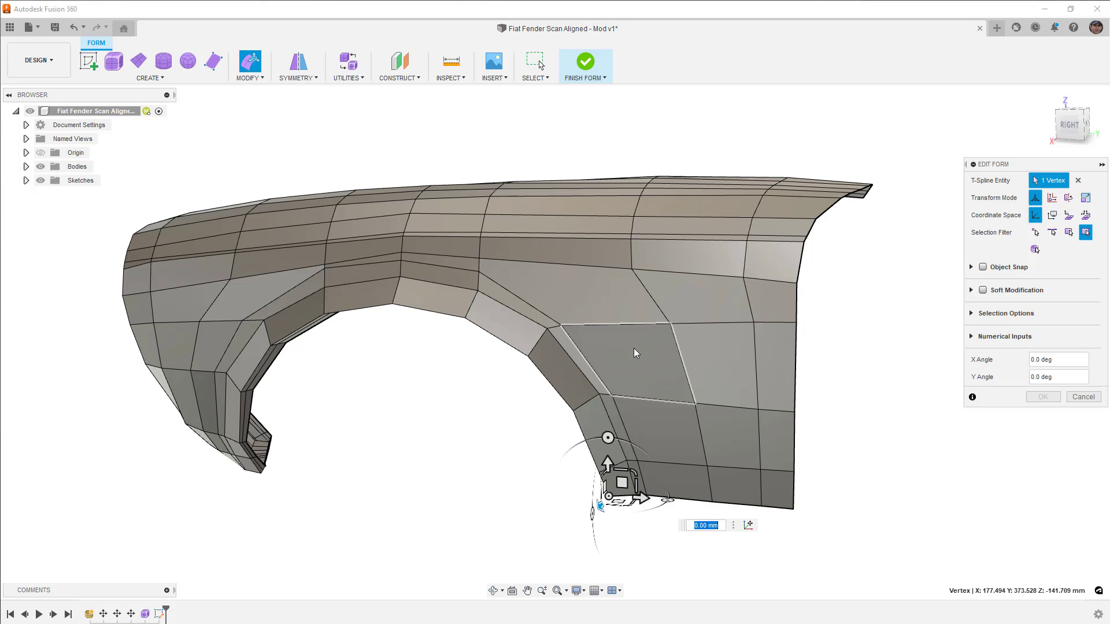
pyautogui.keyDown('shift'); pyautogui.click(636, 496); pyautogui.keyUp('shift')
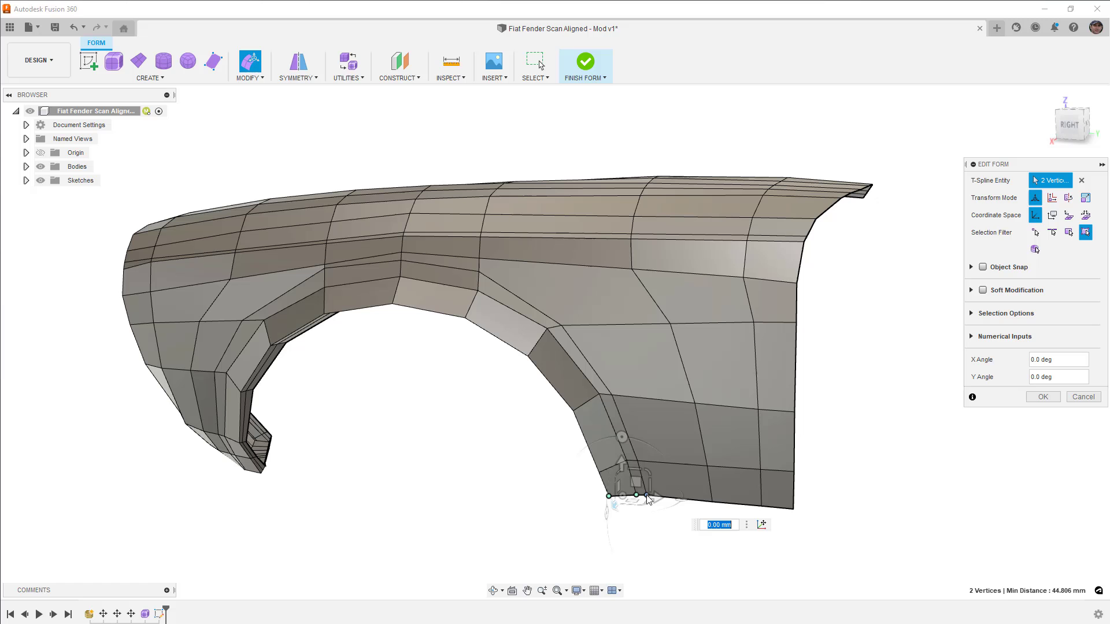
pyautogui.keyDown('shift'); pyautogui.click(711, 502); pyautogui.keyUp('shift')
pyautogui.keyDown('shift'); pyautogui.click(757, 508); pyautogui.keyUp('shift')
pyautogui.keyDown('shift'); pyautogui.click(794, 510); pyautogui.keyUp('shift')
# Nudge the six selected bottom-edge vertices slightly downward.
pyautogui.keyDown('shift'); pyautogui.moveTo(794, 512); pyautogui.dragTo(811, 520, button='middle'); pyautogui.keyUp('shift')
pyautogui.keyDown('shift'); pyautogui.moveTo(720, 512); pyautogui.dragTo(709, 503, button='middle'); pyautogui.keyUp('shift')
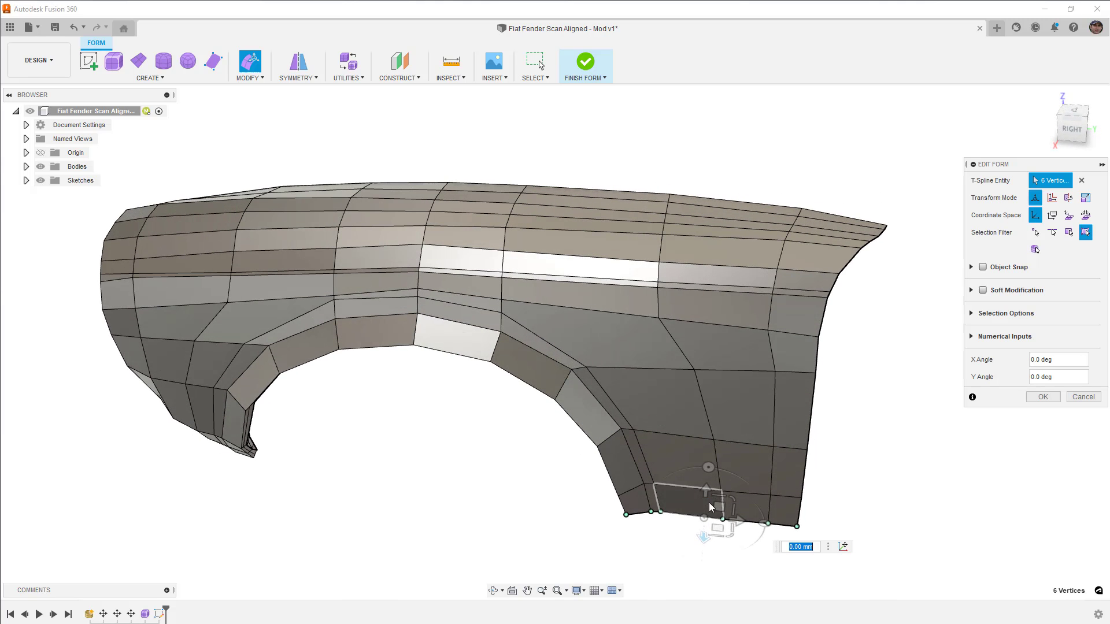
pyautogui.click(846, 548)
pyautogui.scroll(4, 651, 526)
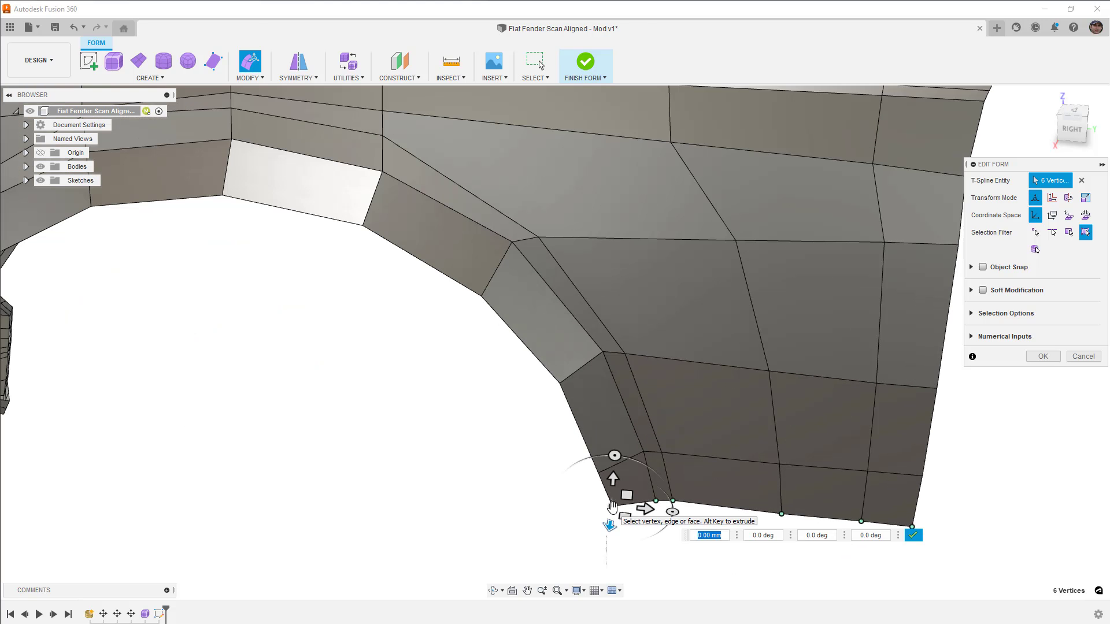
pyautogui.click(913, 534)
pyautogui.moveTo(916, 533)
pyautogui.keyDown('shift'); pyautogui.mouseDown(button='middle')
pyautogui.moveTo(833, 513)
pyautogui.moveTo(785, 461)
pyautogui.mouseUp(button='middle'); pyautogui.keyUp('shift')
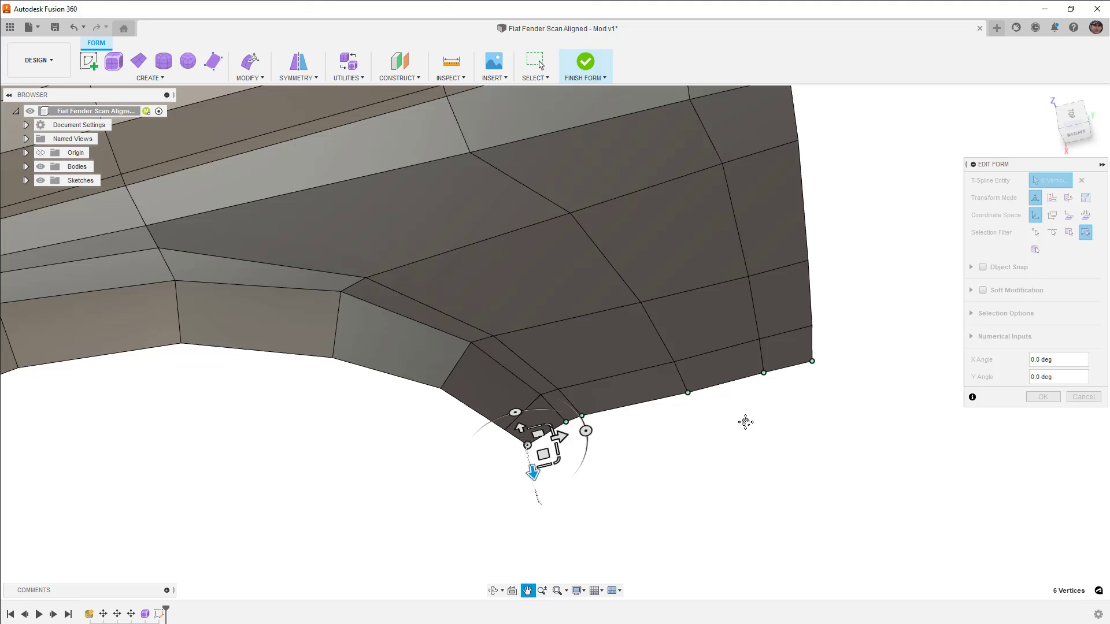
pyautogui.keyDown('shift'); pyautogui.moveTo(785, 460); pyautogui.dragTo(583, 475, button='middle'); pyautogui.keyUp('shift')
pyautogui.moveTo(533, 471); pyautogui.dragTo(549, 446)
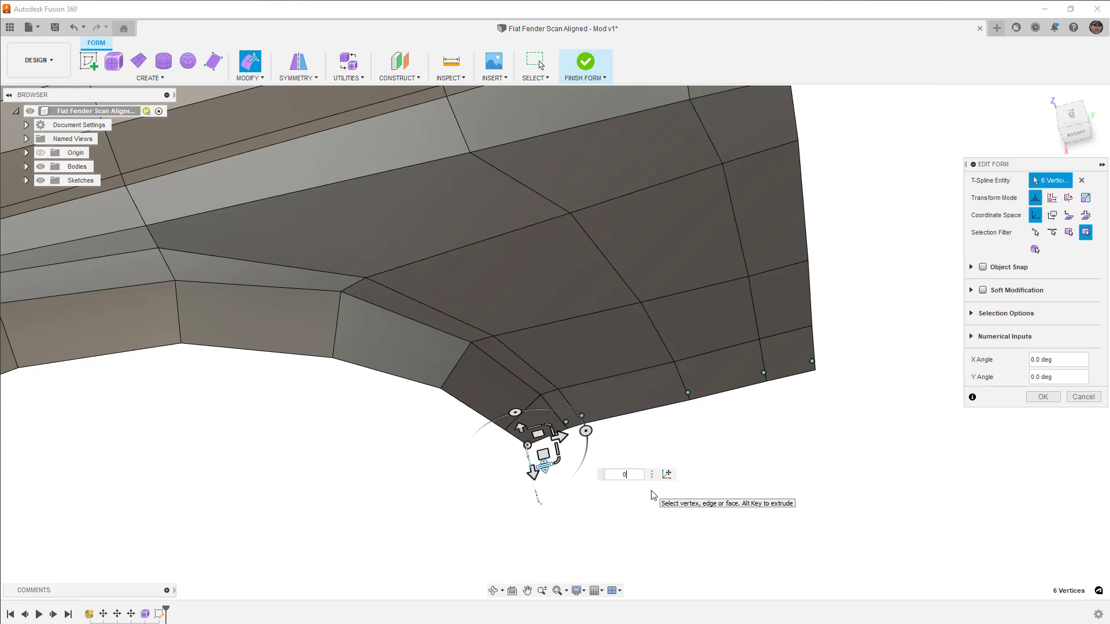
# Select the six lower-edge points at the arch corner and settle them back onto the edge.
pyautogui.click(749, 440)
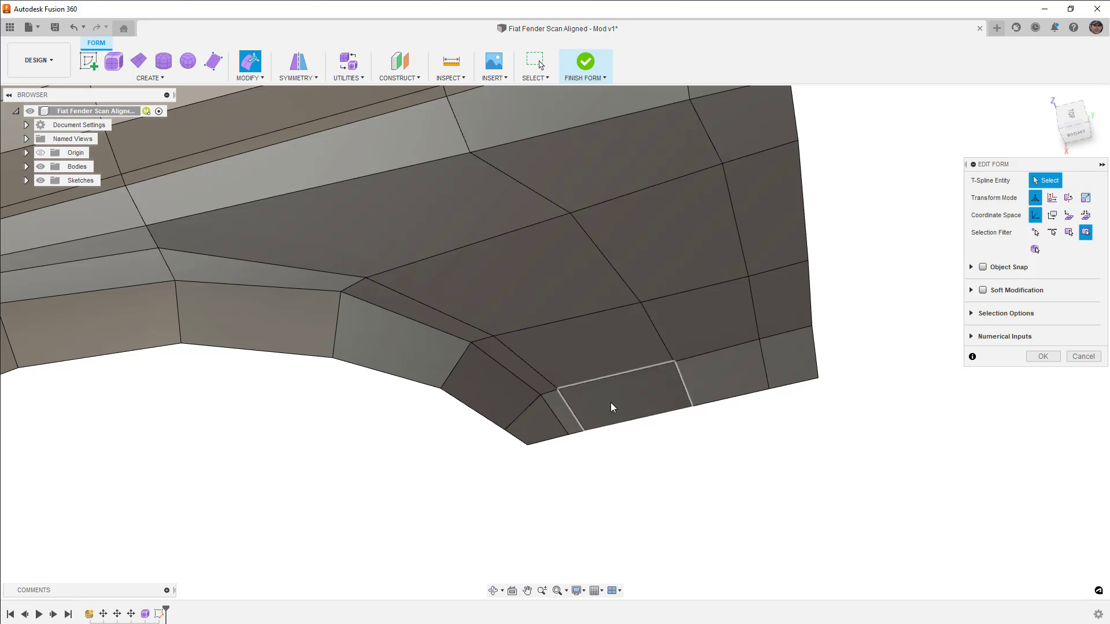
pyautogui.click(512, 431)
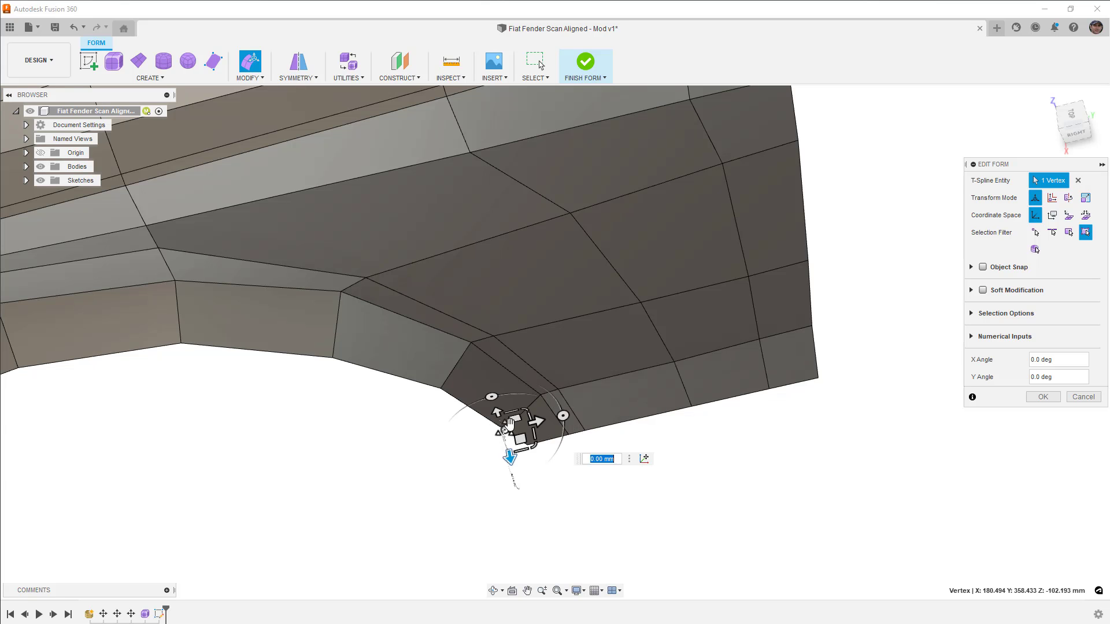
pyautogui.keyDown('shift'); pyautogui.click(558, 392); pyautogui.keyUp('shift')
pyautogui.keyDown('shift'); pyautogui.click(675, 362); pyautogui.keyUp('shift')
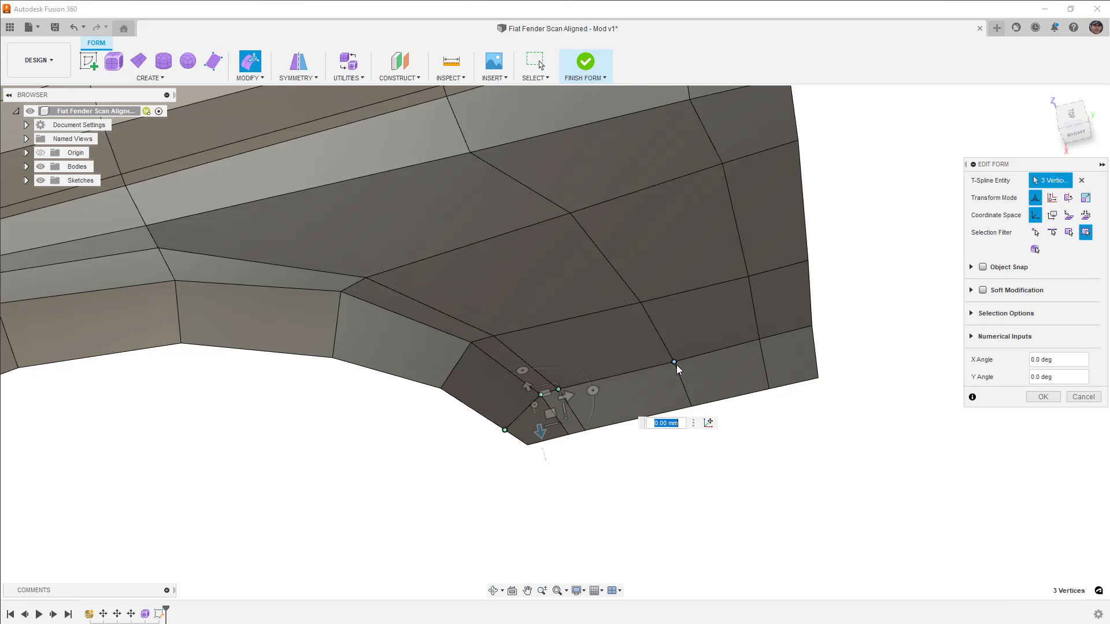
pyautogui.keyDown('shift'); pyautogui.click(759, 339); pyautogui.keyUp('shift')
pyautogui.keyDown('shift'); pyautogui.click(811, 326); pyautogui.keyUp('shift')
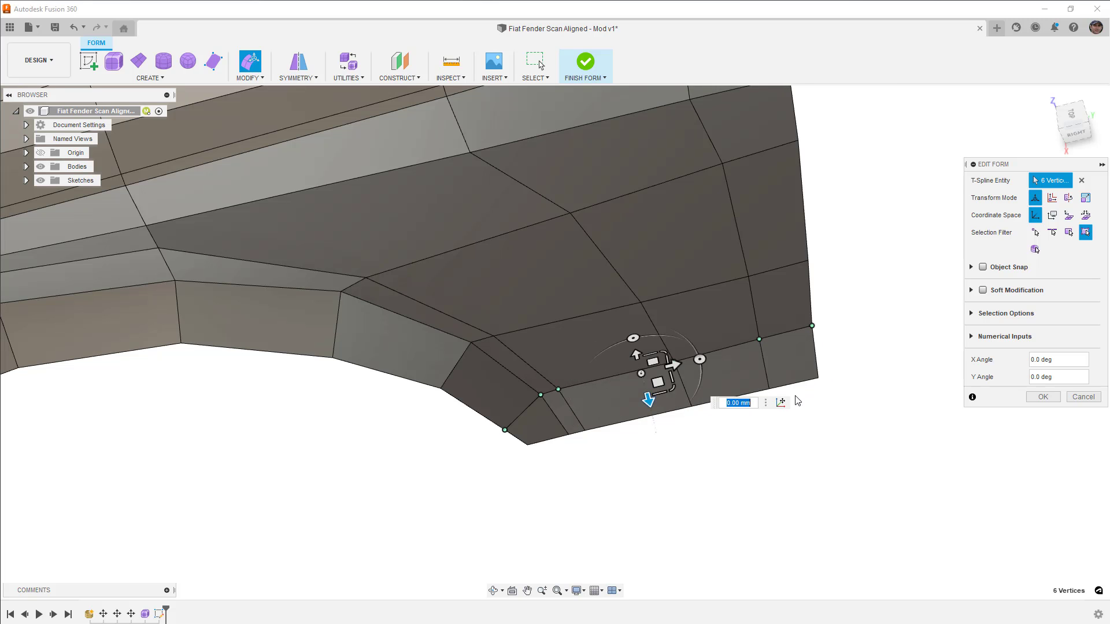
pyautogui.click(509, 432)
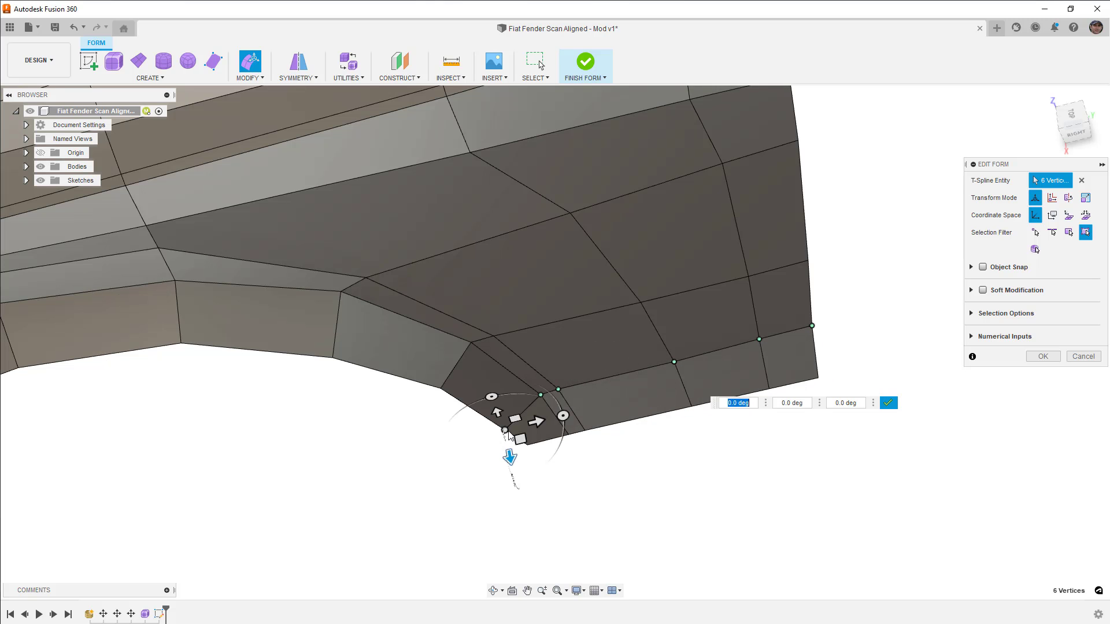
pyautogui.click(805, 459)
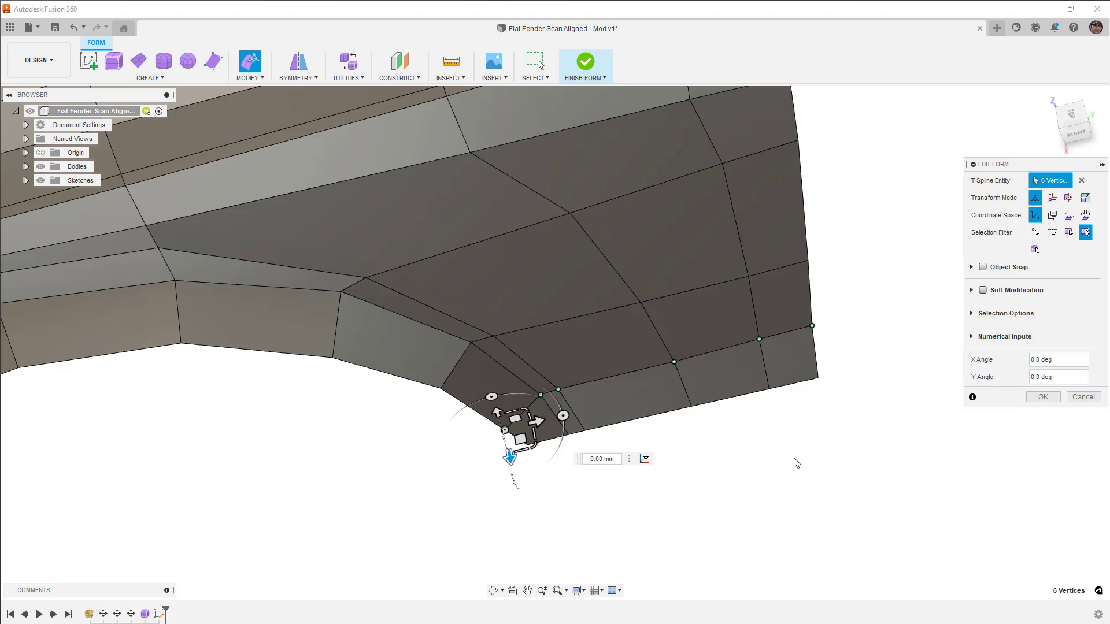
pyautogui.moveTo(515, 445); pyautogui.dragTo(520, 437)
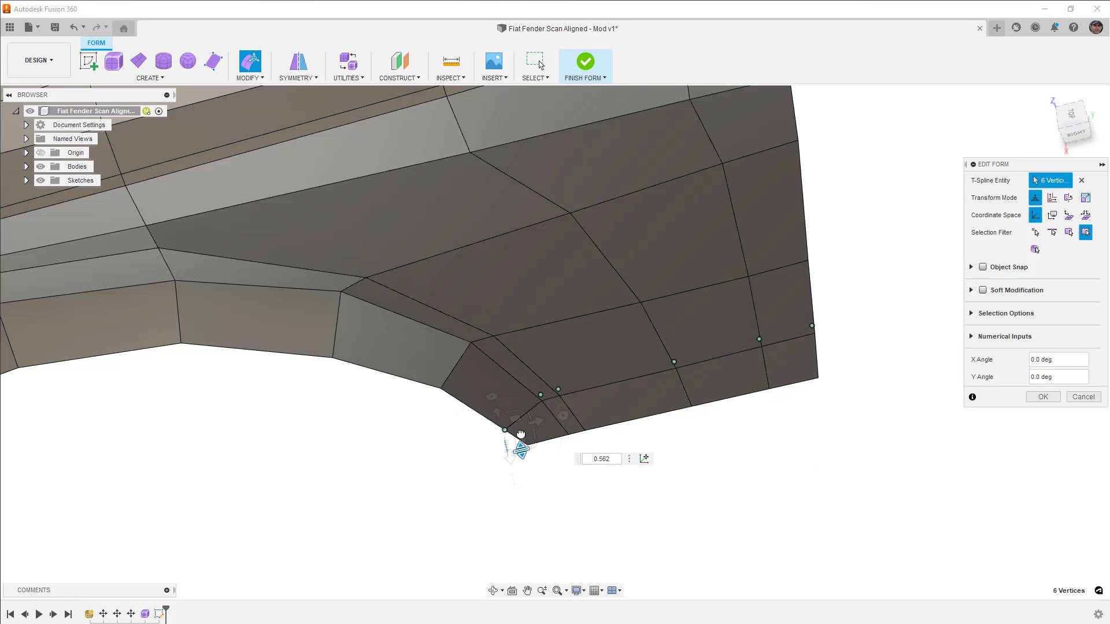
pyautogui.write('0')
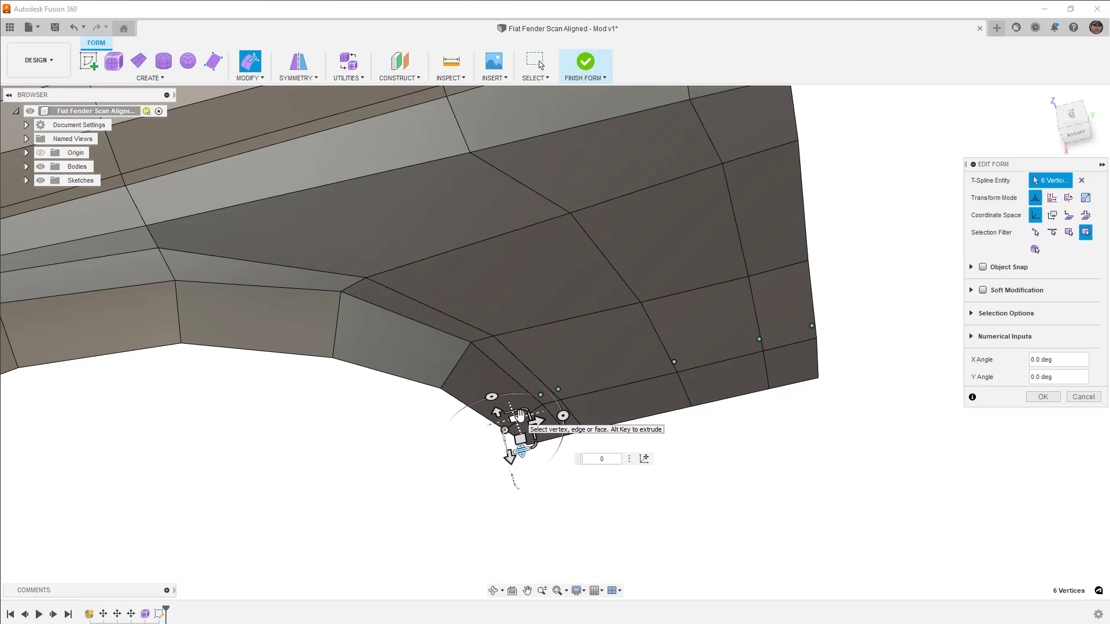
pyautogui.press('Return')
pyautogui.click(727, 464)
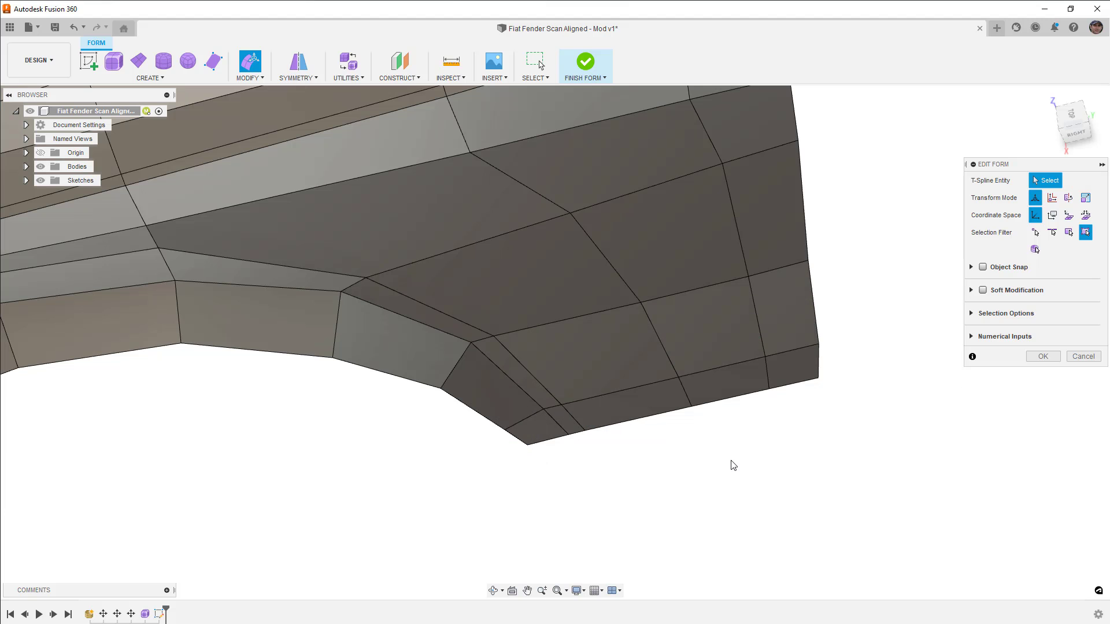
# Select the six points along the line above the bottom edge.
pyautogui.click(440, 388)
pyautogui.keyDown('shift'); pyautogui.click(469, 344); pyautogui.keyUp('shift')
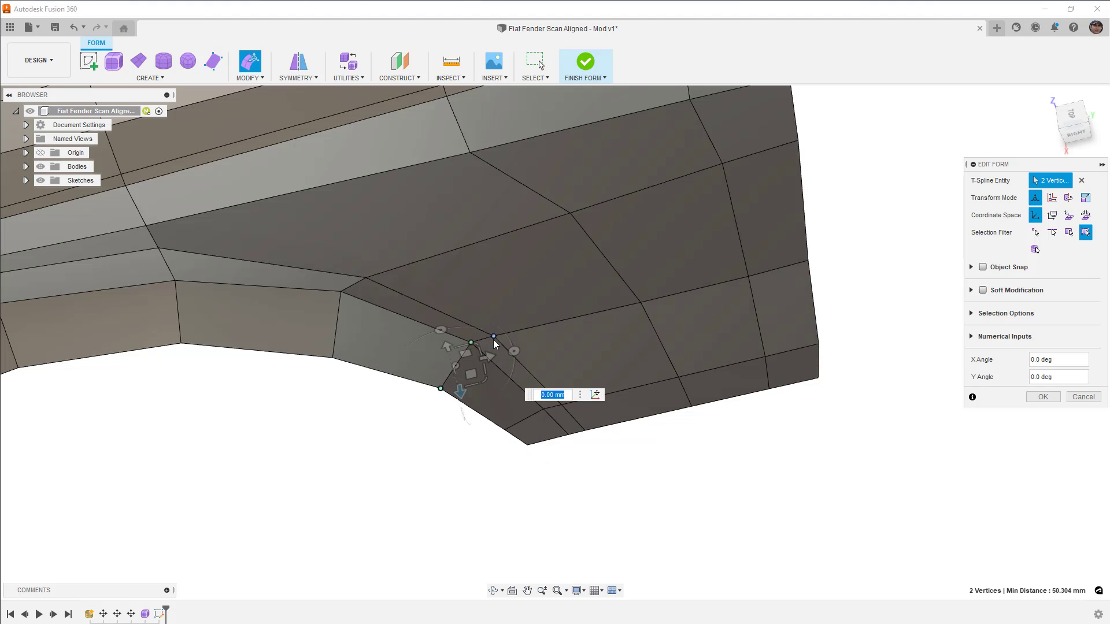
pyautogui.keyDown('shift'); pyautogui.click(494, 337); pyautogui.keyUp('shift')
pyautogui.keyDown('shift'); pyautogui.click(642, 304); pyautogui.keyUp('shift')
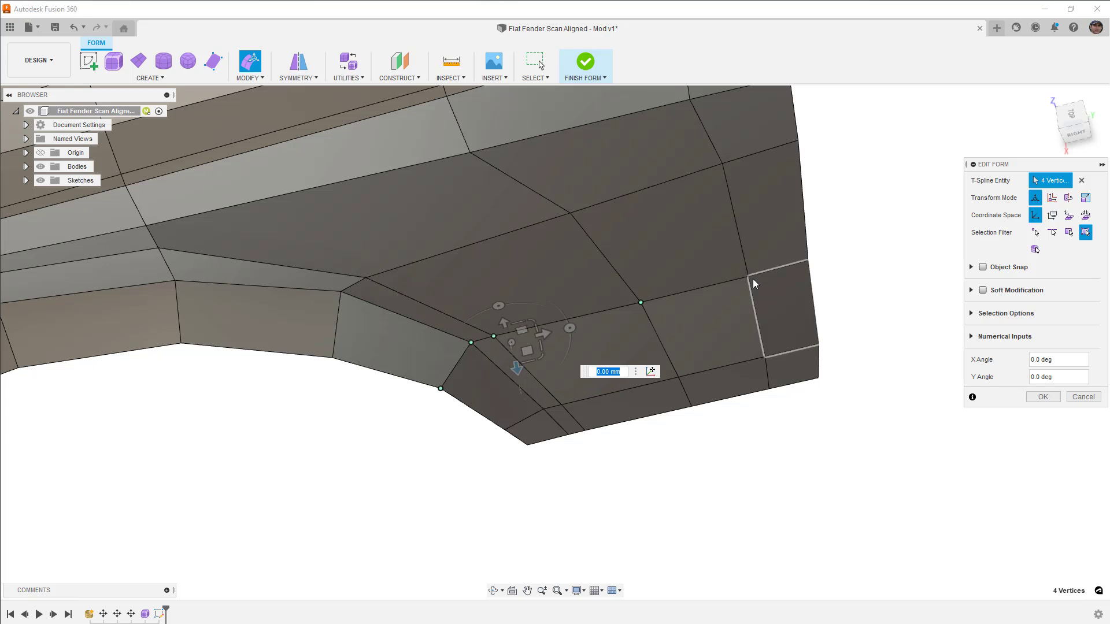
pyautogui.keyDown('shift'); pyautogui.click(750, 276); pyautogui.keyUp('shift')
pyautogui.keyDown('shift'); pyautogui.click(807, 261); pyautogui.keyUp('shift')
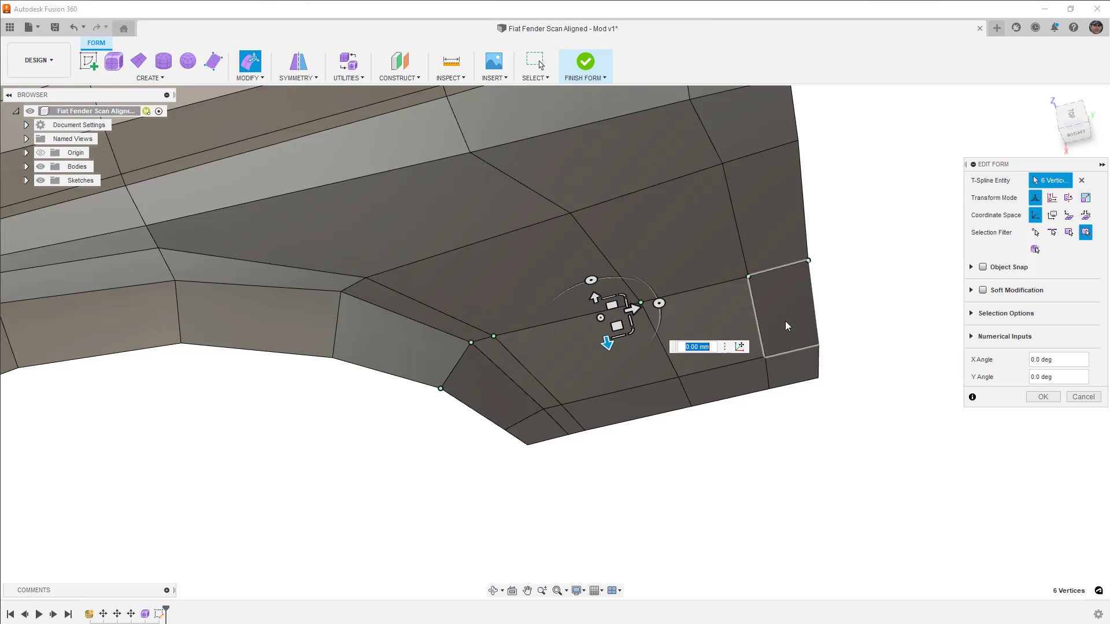
# Scale the selected points to 0 about a set pivot and commit the edit.
pyautogui.click(739, 347)
pyautogui.moveTo(613, 310)
pyautogui.mouseDown()
pyautogui.moveTo(390, 393)
pyautogui.moveTo(444, 409)
pyautogui.mouseUp()
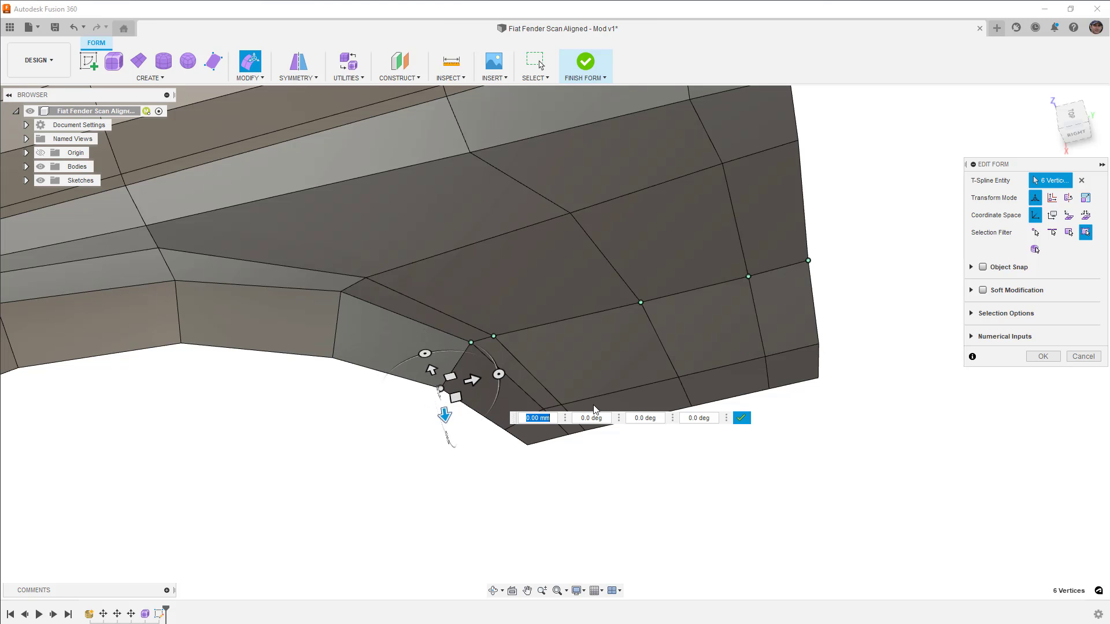
pyautogui.click(742, 418)
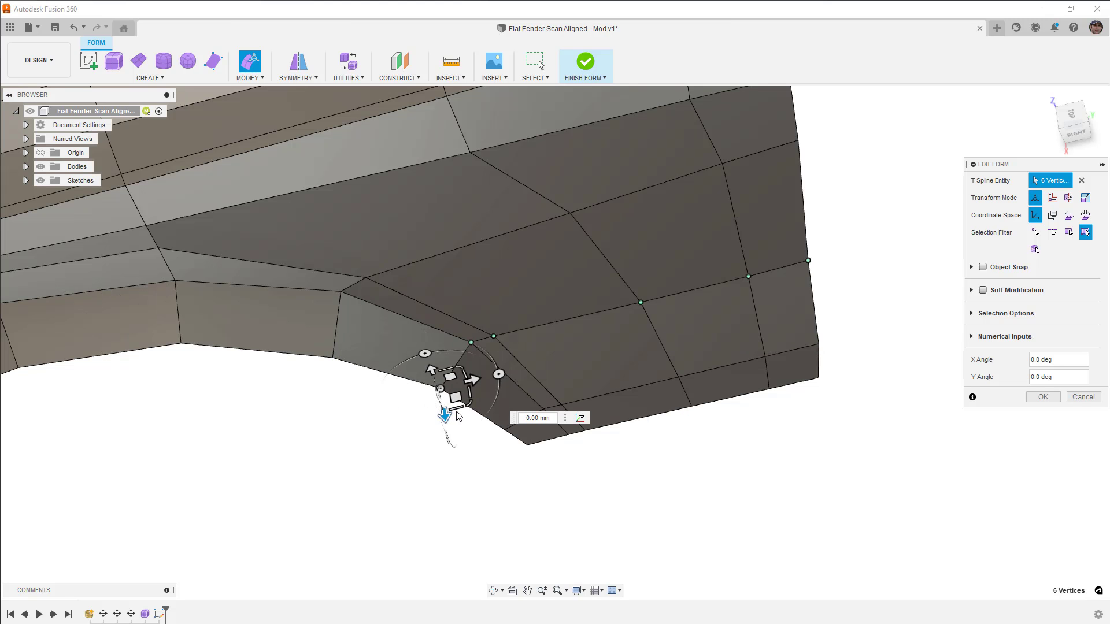
pyautogui.moveTo(457, 409); pyautogui.dragTo(454, 389)
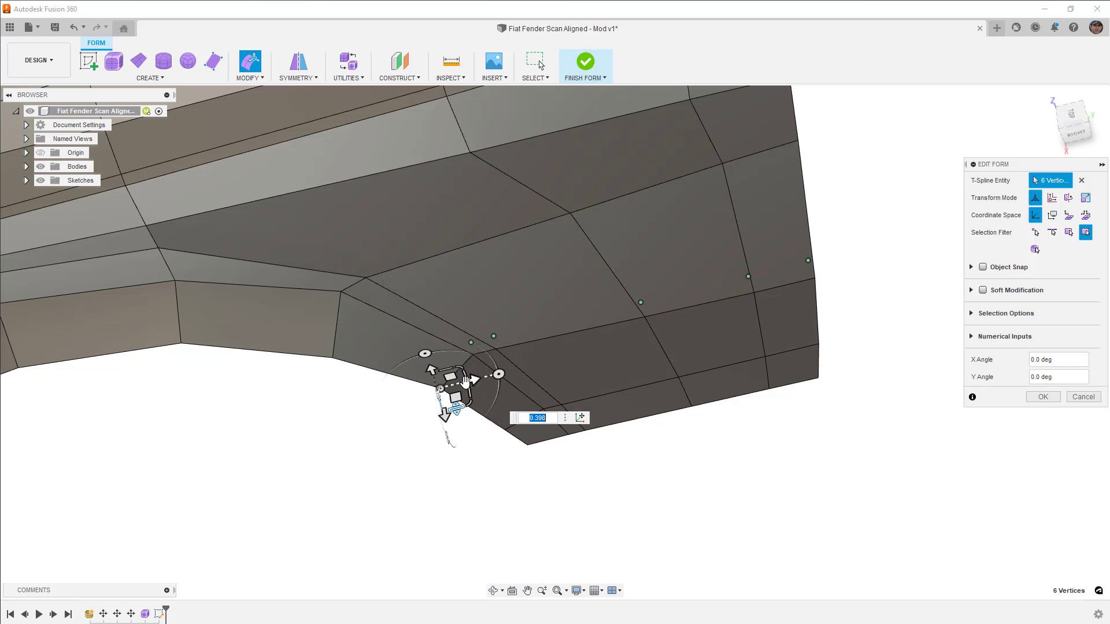
pyautogui.write('0')
pyautogui.press('Return')
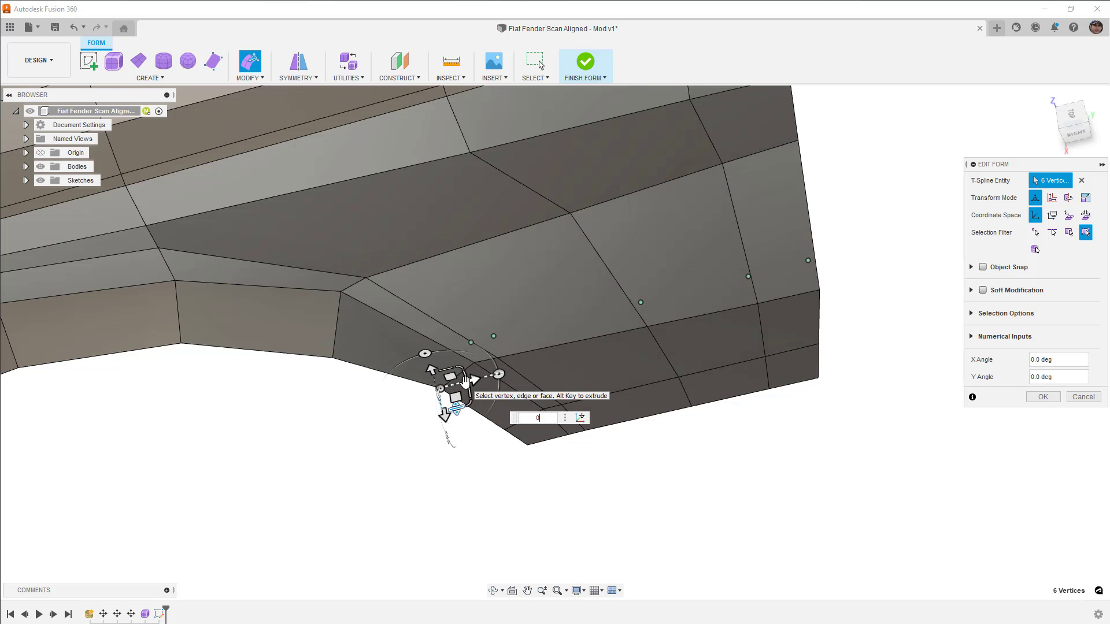
pyautogui.press('Return')
pyautogui.moveTo(464, 390)
pyautogui.keyDown('shift'); pyautogui.mouseDown(button='middle')
pyautogui.moveTo(556, 453)
pyautogui.moveTo(525, 409)
pyautogui.mouseUp(button='middle'); pyautogui.keyUp('shift')
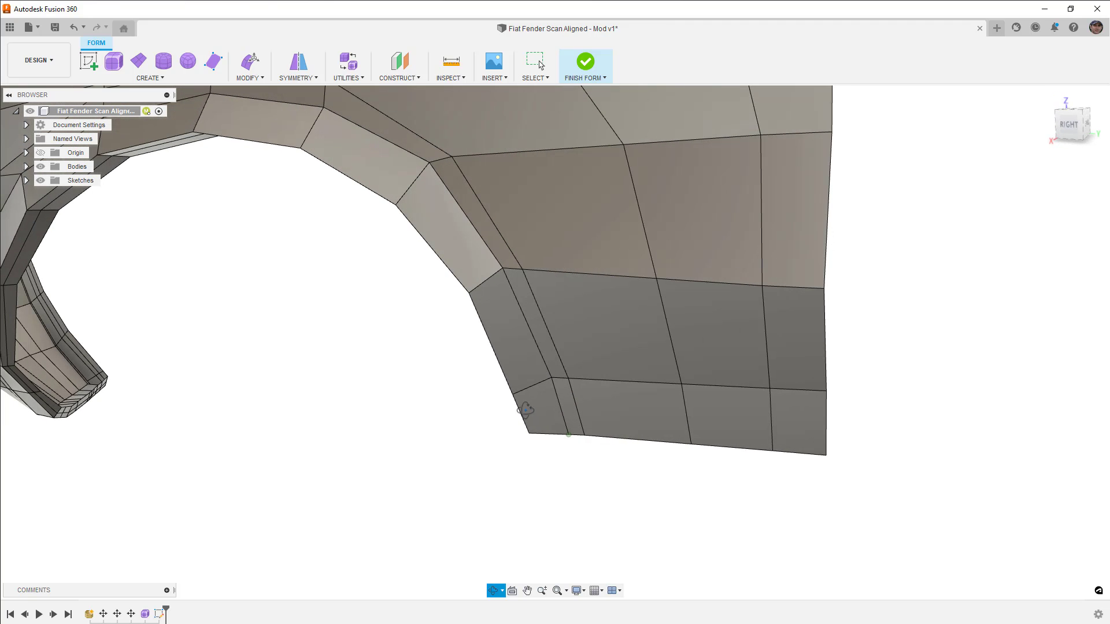
# Switch the fender to smooth display (Alt+3) and orbit to the right-side view.
pyautogui.keyDown('shift'); pyautogui.moveTo(525, 410); pyautogui.dragTo(570, 480, button='middle'); pyautogui.keyUp('shift')
pyautogui.click(571, 476)
pyautogui.hotkey('alt', '3')
pyautogui.scroll(-3, 733, 420)
pyautogui.keyDown('shift'); pyautogui.moveTo(733, 421); pyautogui.dragTo(850, 422, button='middle'); pyautogui.keyUp('shift')
pyautogui.click(838, 423)
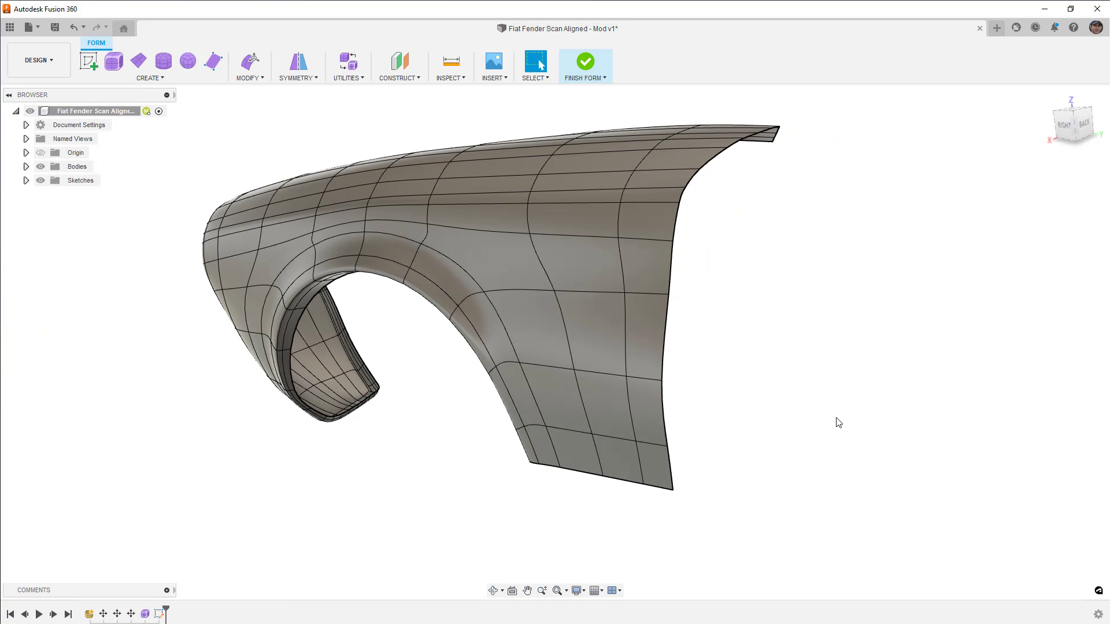
pyautogui.moveTo(751, 415)
pyautogui.keyDown('shift'); pyautogui.mouseDown(button='middle')
pyautogui.moveTo(787, 384)
pyautogui.moveTo(729, 406)
pyautogui.mouseUp(button='middle'); pyautogui.keyUp('shift')
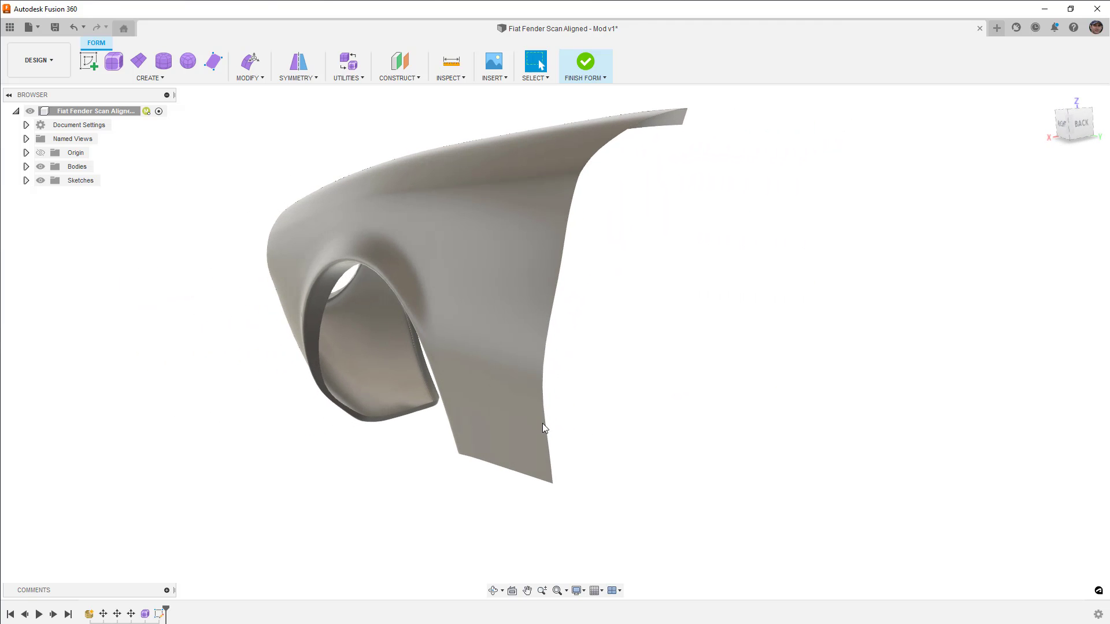
pyautogui.keyDown('shift'); pyautogui.moveTo(526, 402); pyautogui.dragTo(564, 424, button='middle'); pyautogui.keyUp('shift')
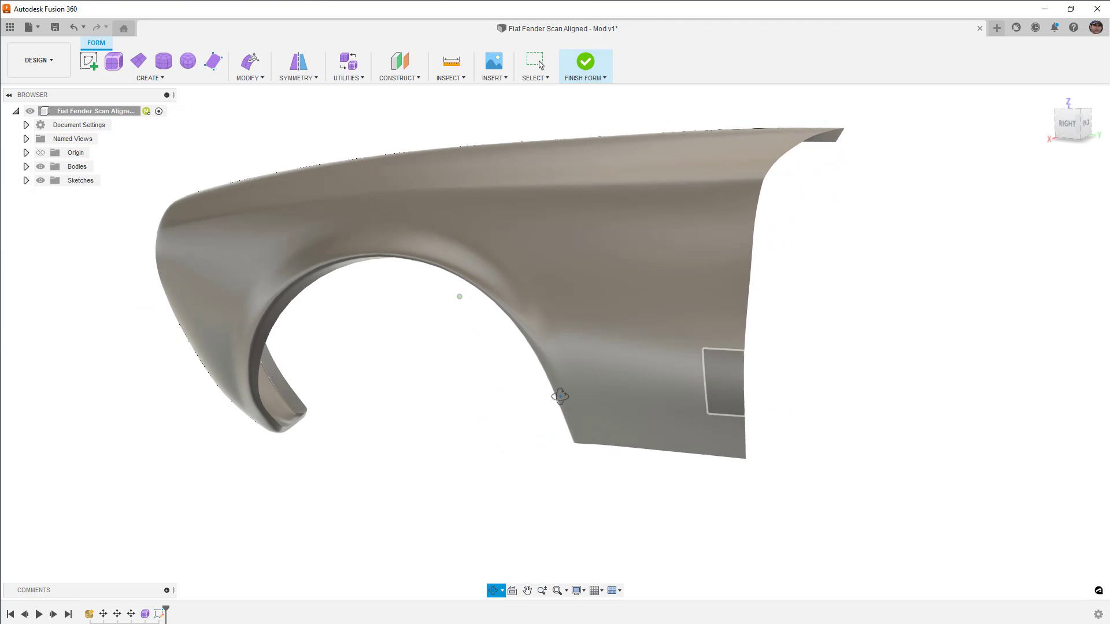
pyautogui.click(364, 80)
# Apply Utilities > Make Uniform to the fender's T-spline body.
pyautogui.click(367, 116)
pyautogui.click(615, 361)
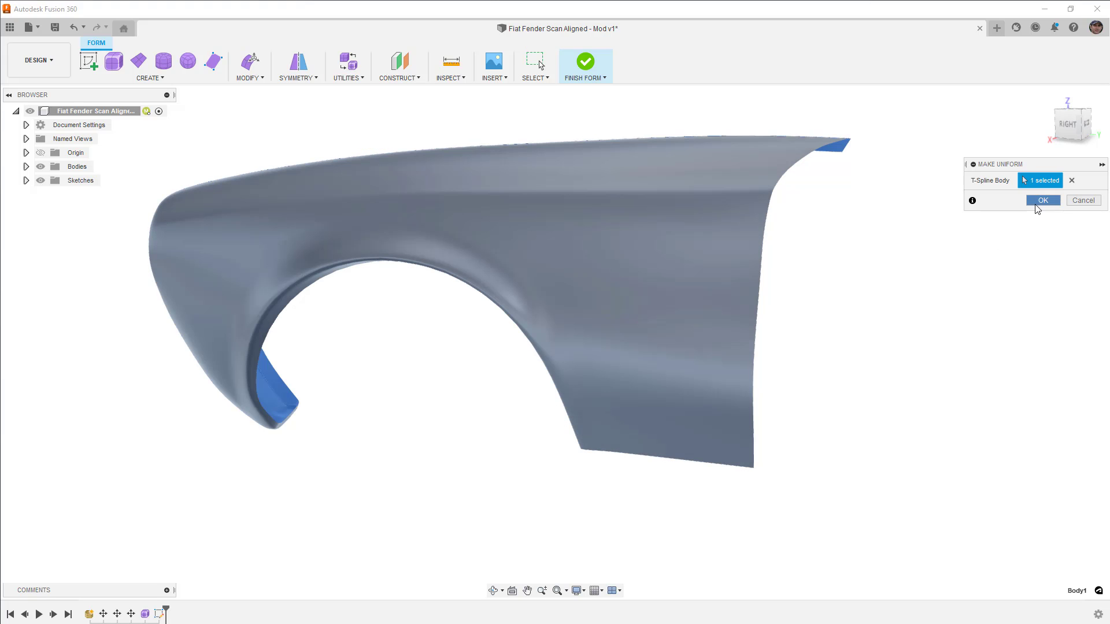
pyautogui.click(1037, 202)
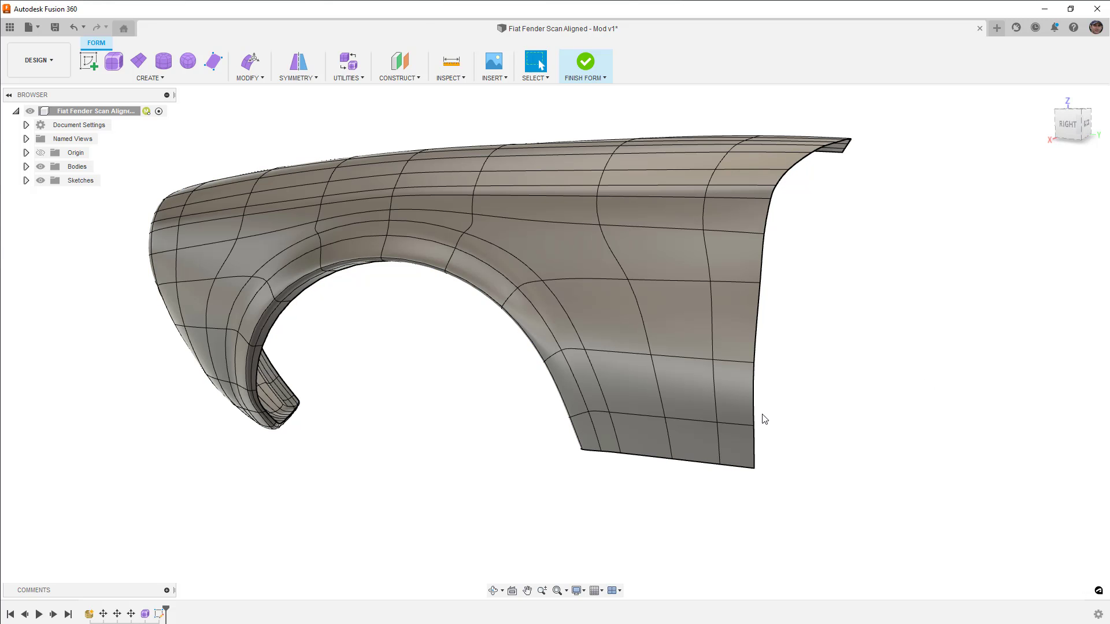
# Compare box and smooth displays, then view the box-mode cage from the right side.
pyautogui.click(739, 416)
pyautogui.hotkey('alt', '1')
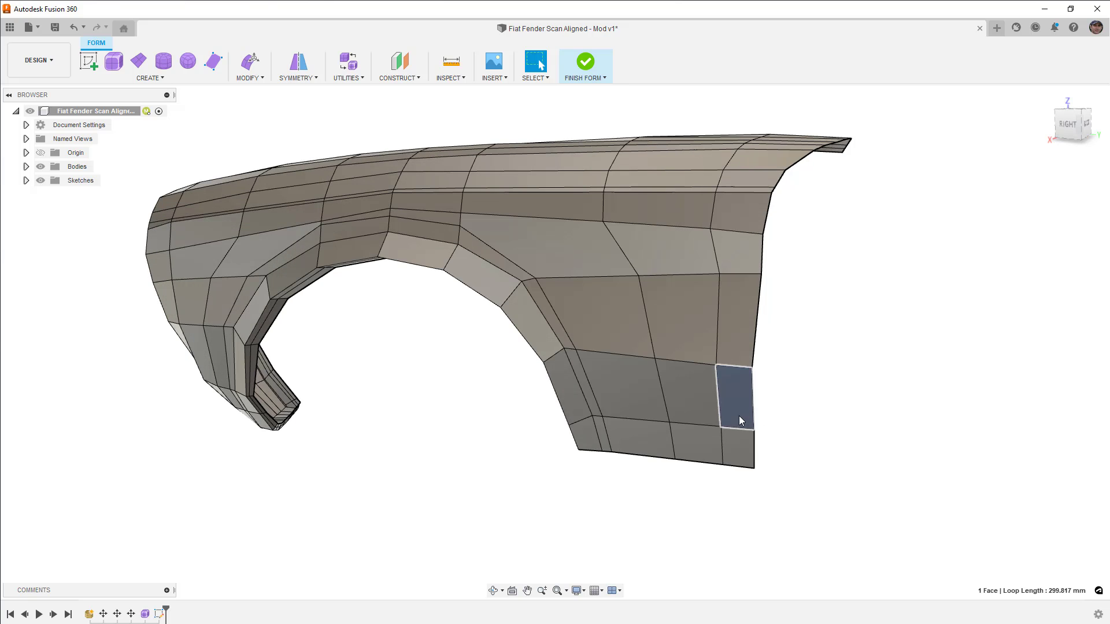
pyautogui.hotkey('alt', '3')
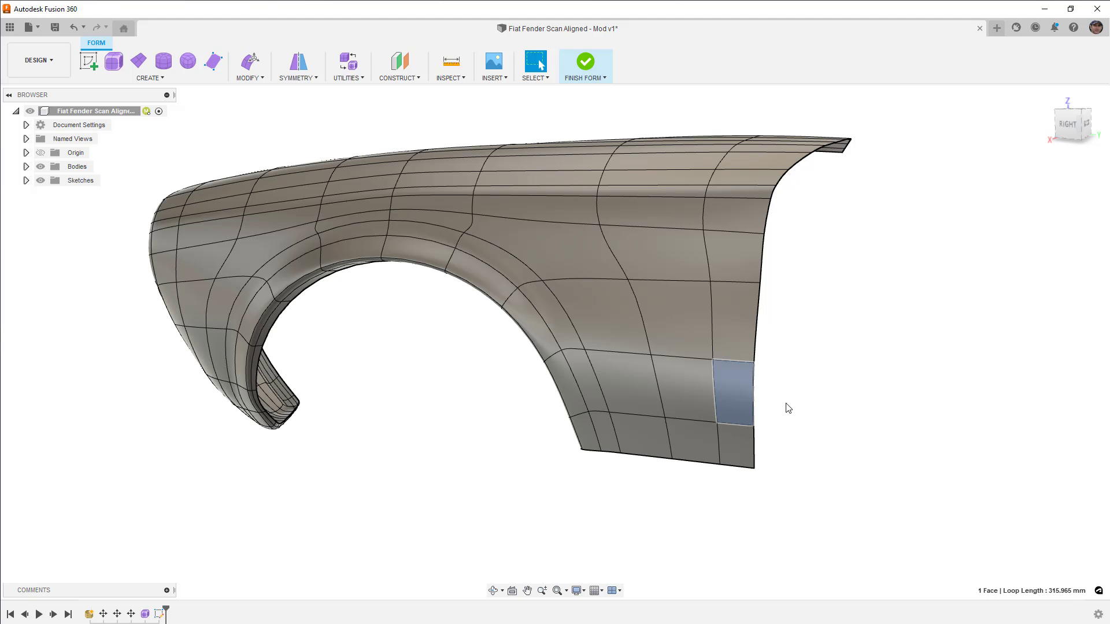
pyautogui.hotkey('alt', '1')
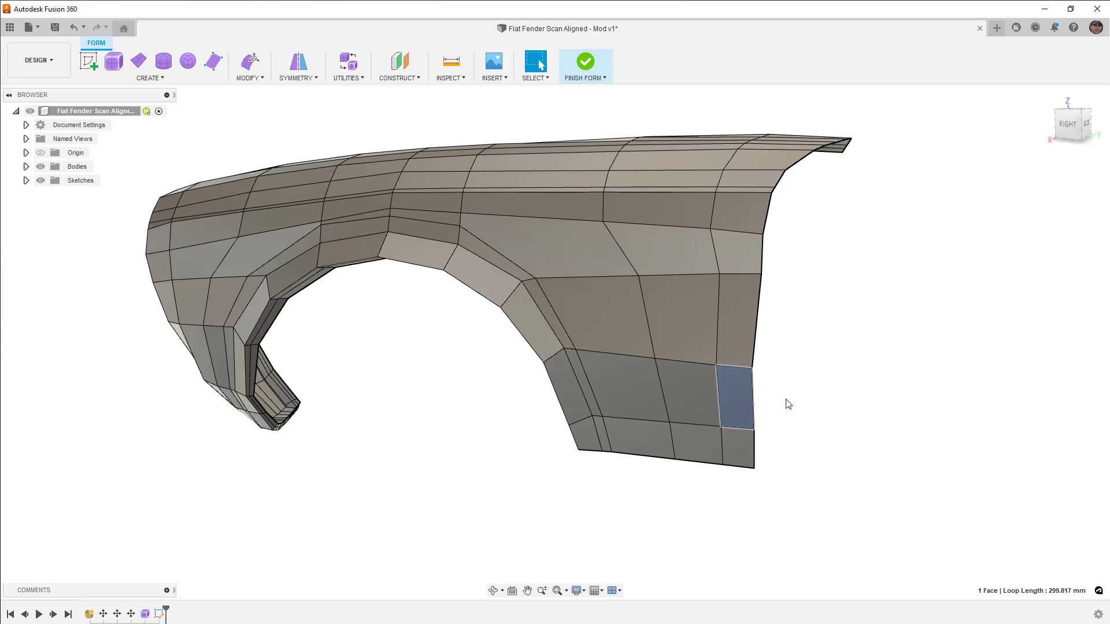
pyautogui.hotkey('alt', '3')
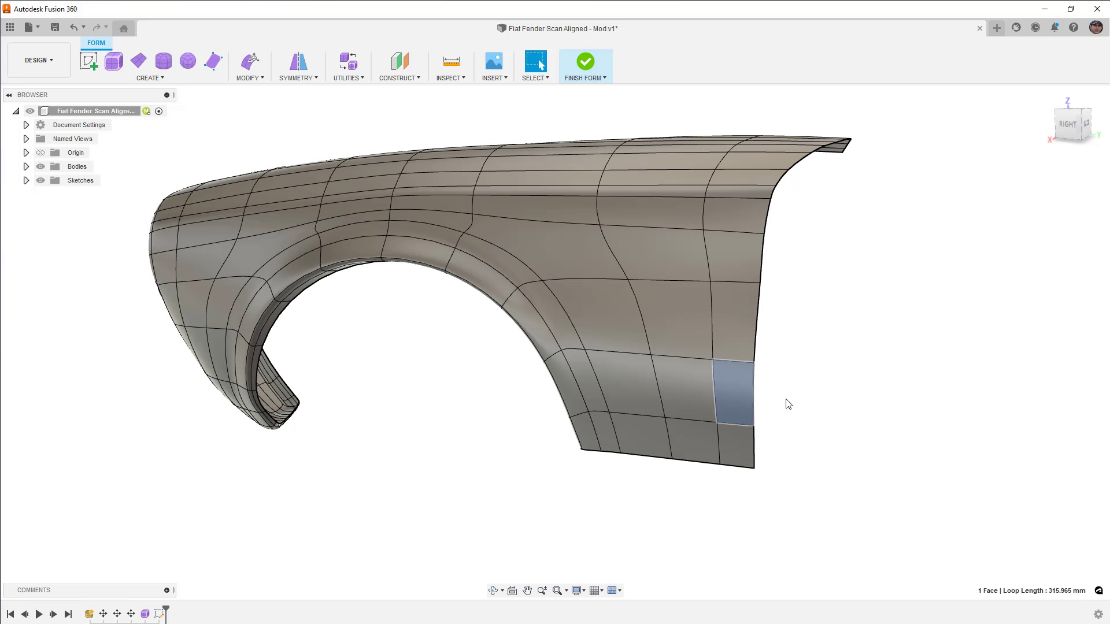
pyautogui.keyDown('shift'); pyautogui.moveTo(643, 389); pyautogui.dragTo(629, 387, button='middle'); pyautogui.keyUp('shift')
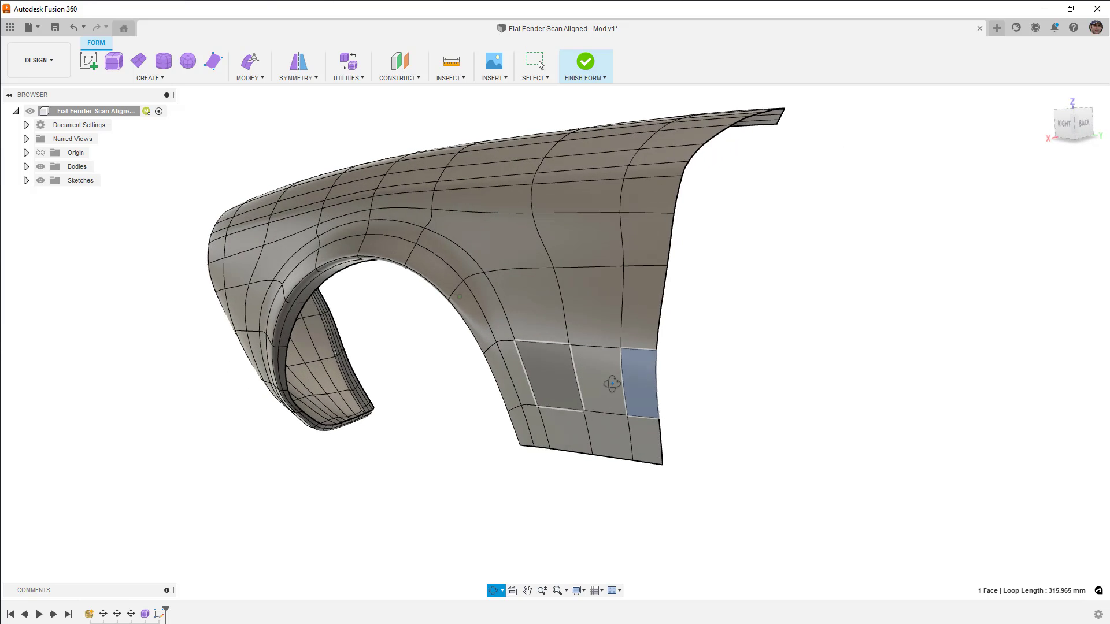
pyautogui.moveTo(611, 383)
pyautogui.keyDown('shift'); pyautogui.mouseDown(button='middle')
pyautogui.moveTo(599, 385)
pyautogui.moveTo(659, 382)
pyautogui.mouseUp(button='middle'); pyautogui.keyUp('shift')
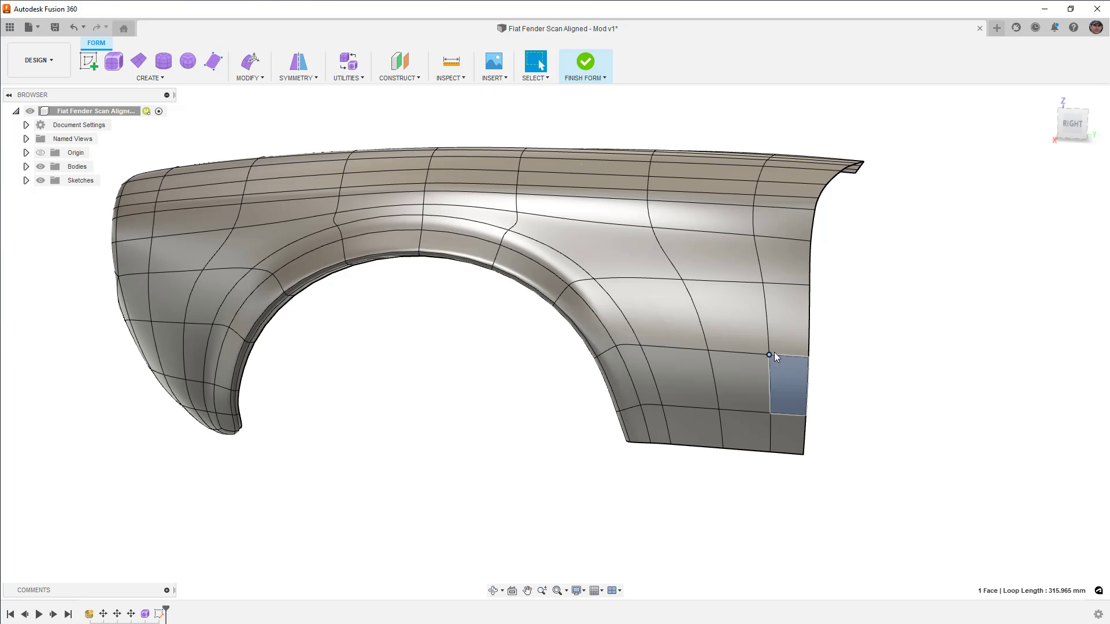
pyautogui.hotkey('ctrl', '1')
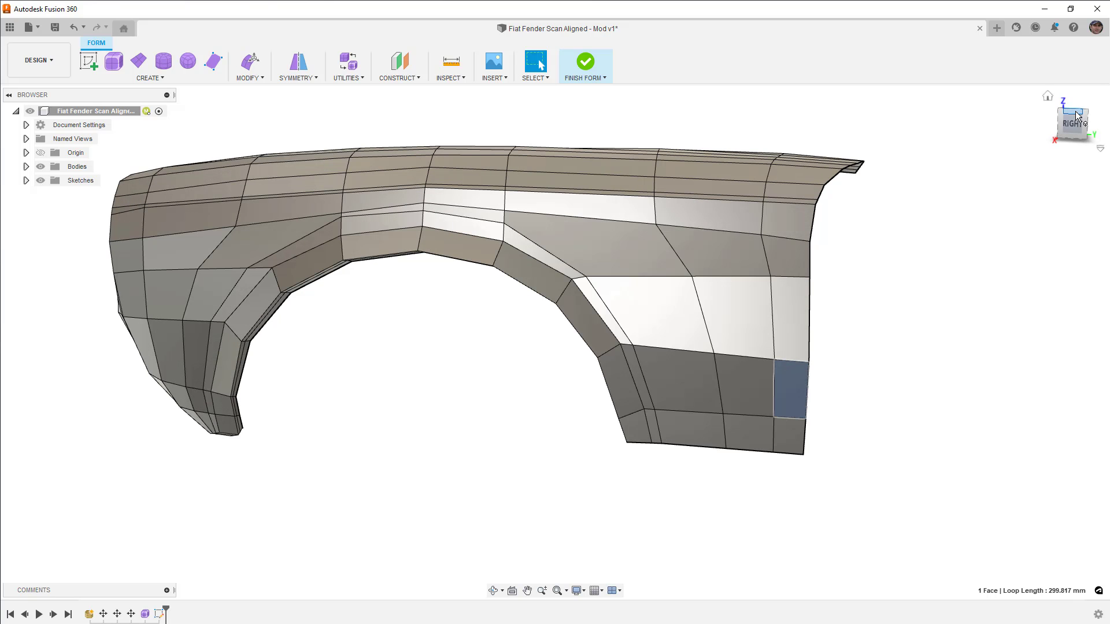
pyautogui.click(1066, 137)
pyautogui.scroll(2, 860, 315)
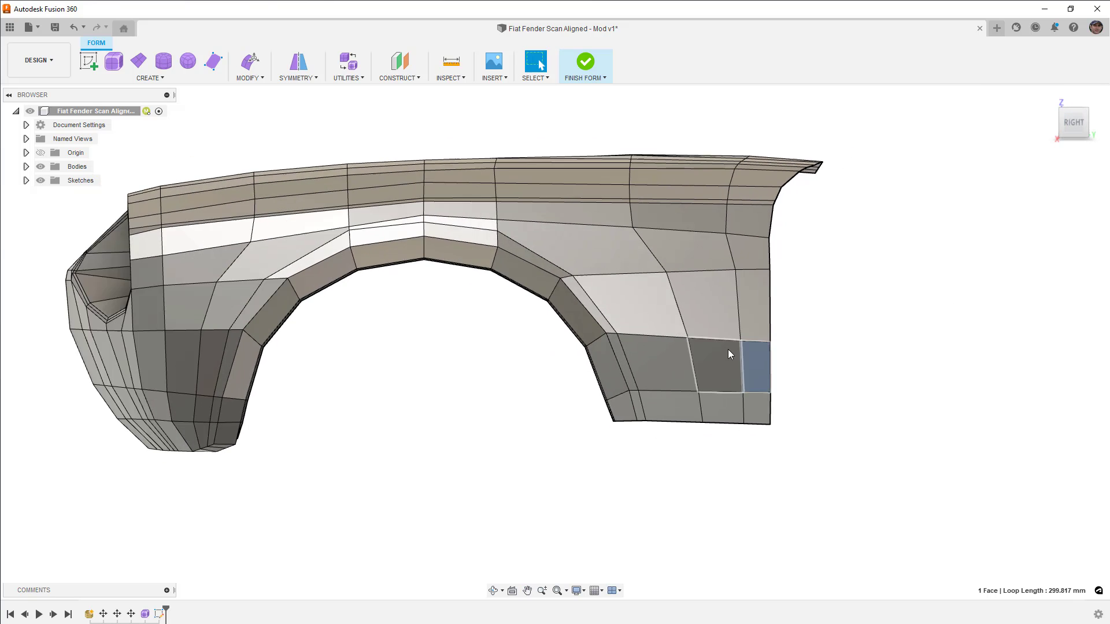
pyautogui.scroll(2, 727, 358)
pyautogui.click(843, 343)
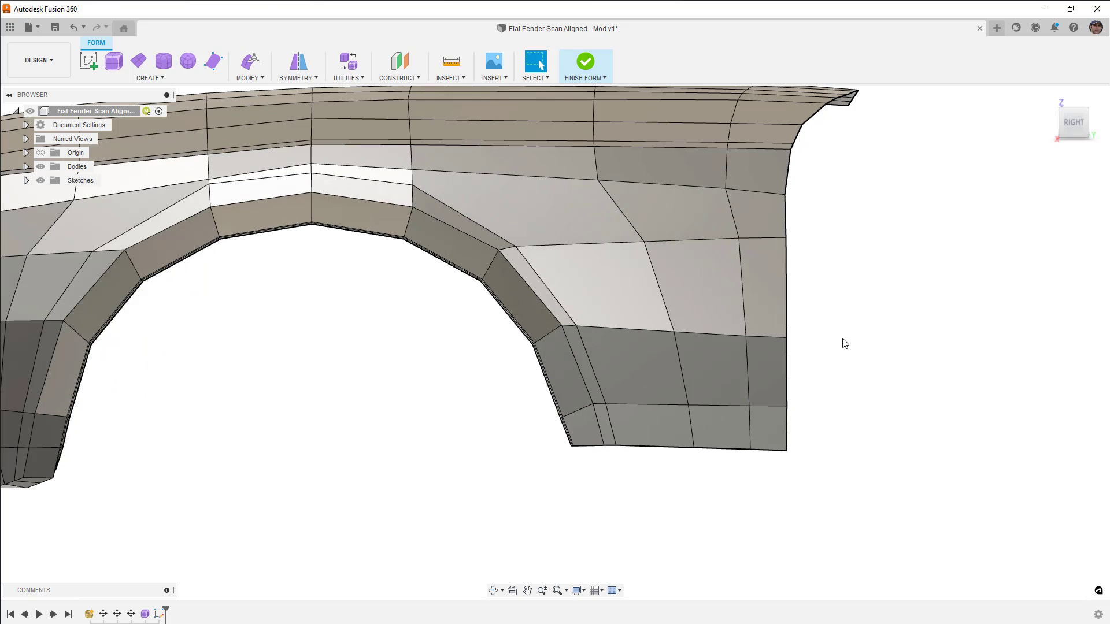
# Briefly start Insert Point, then check the edge loop above the lower panel.
pyautogui.click(249, 77)
pyautogui.click(265, 142)
pyautogui.scroll(2, 737, 347)
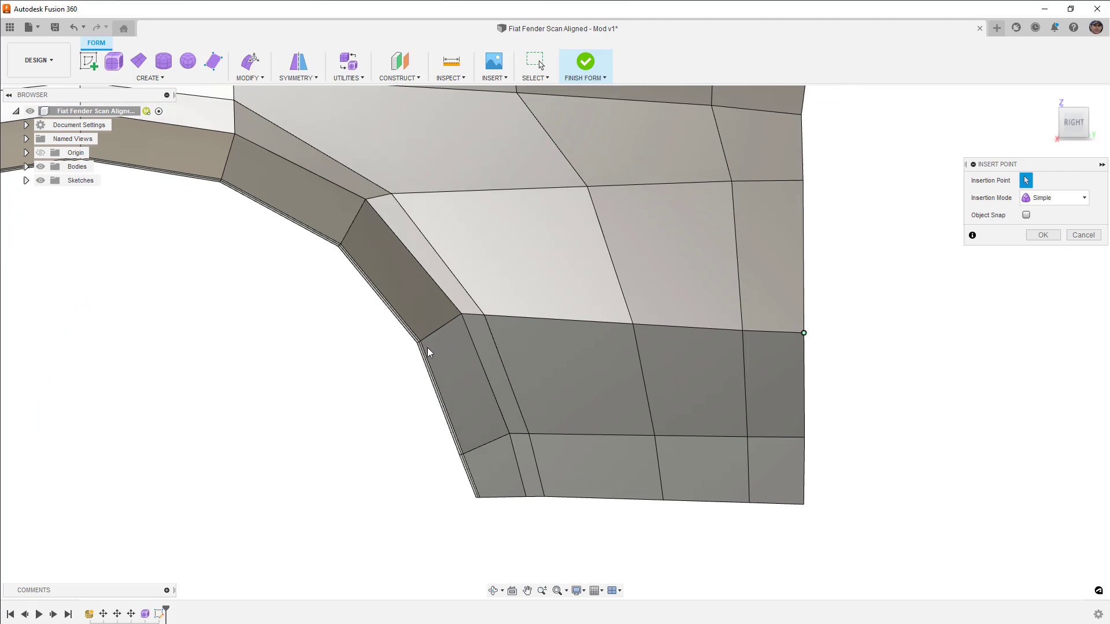
pyautogui.scroll(1, 427, 348)
pyautogui.scroll(2, 425, 346)
pyautogui.scroll(-2, 413, 331)
pyautogui.scroll(-2, 425, 340)
pyautogui.click(1043, 235)
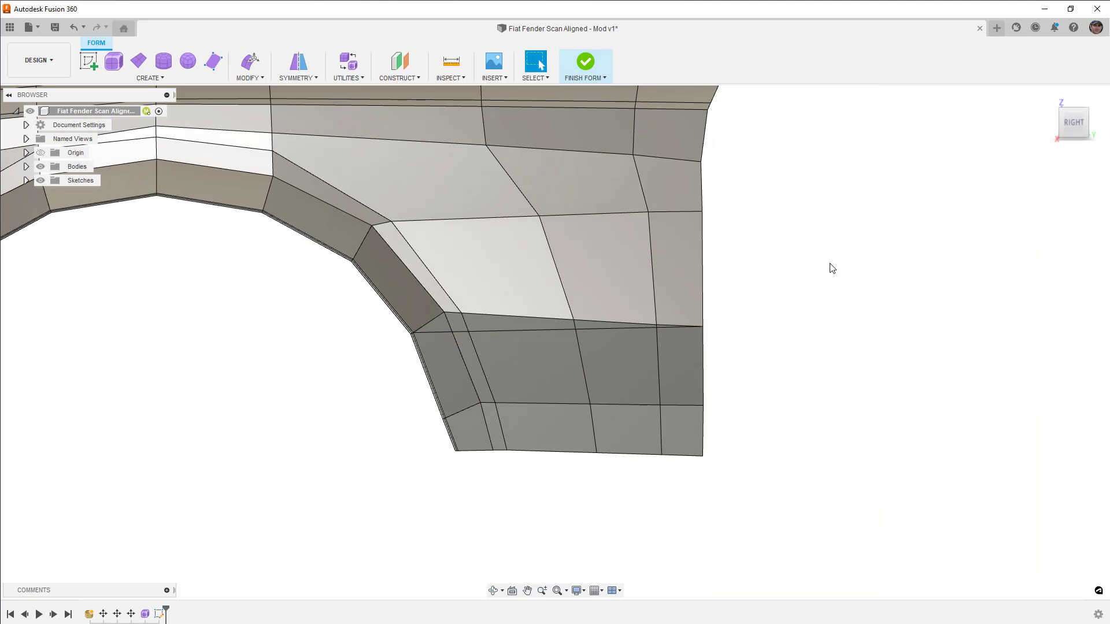
pyautogui.doubleClick(587, 321)
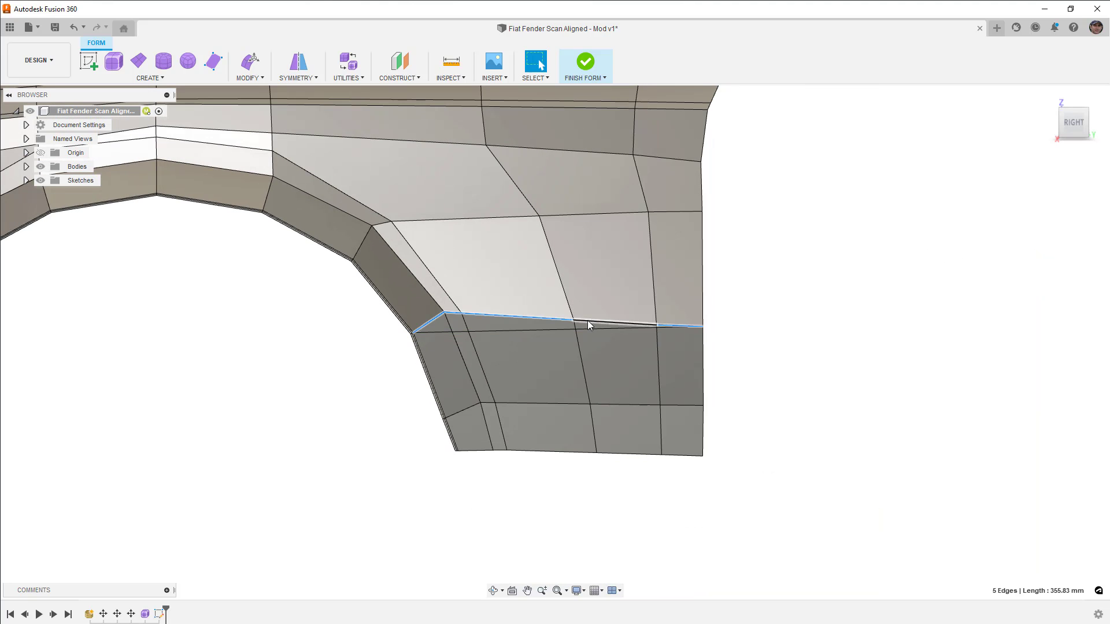
pyautogui.click(855, 311)
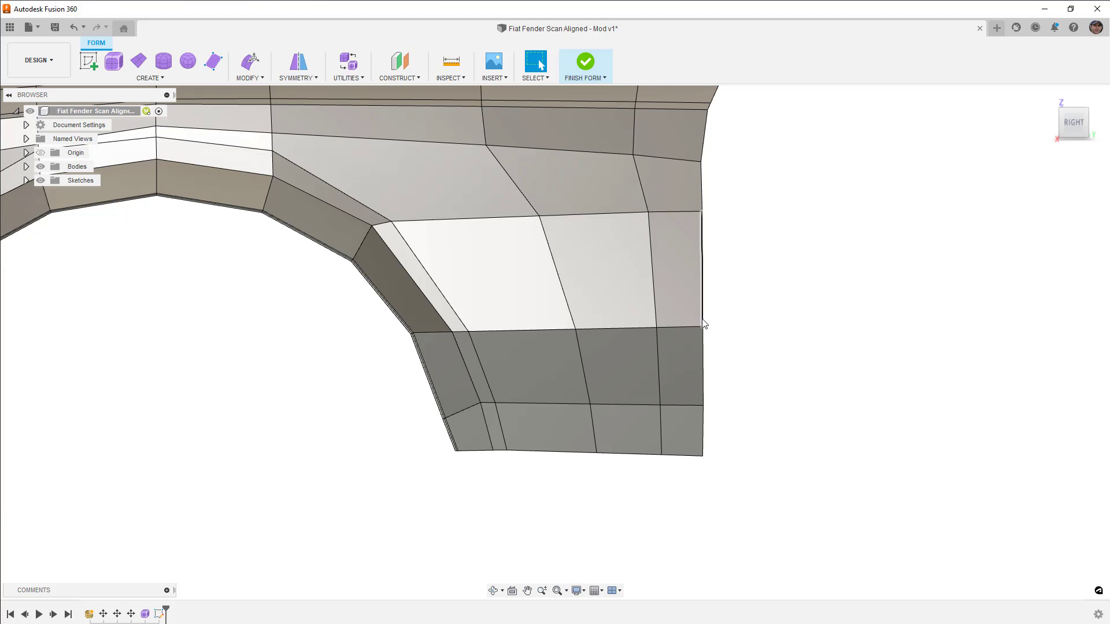
# Insert points on the right and left edges to create a new edge loop.
pyautogui.click(254, 79)
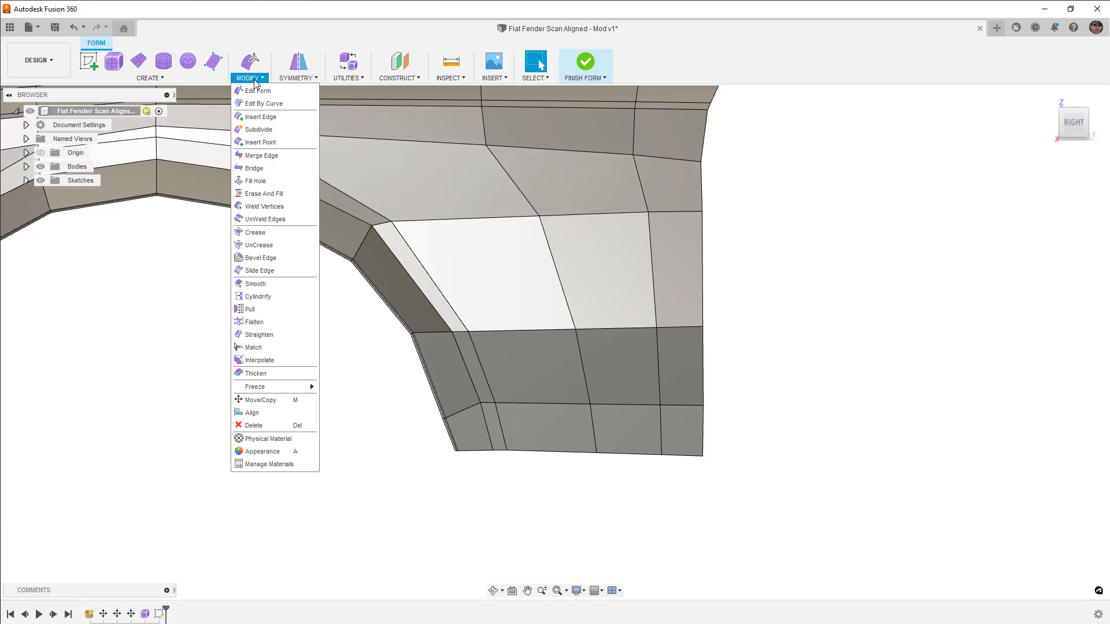
pyautogui.click(260, 141)
pyautogui.scroll(2, 709, 317)
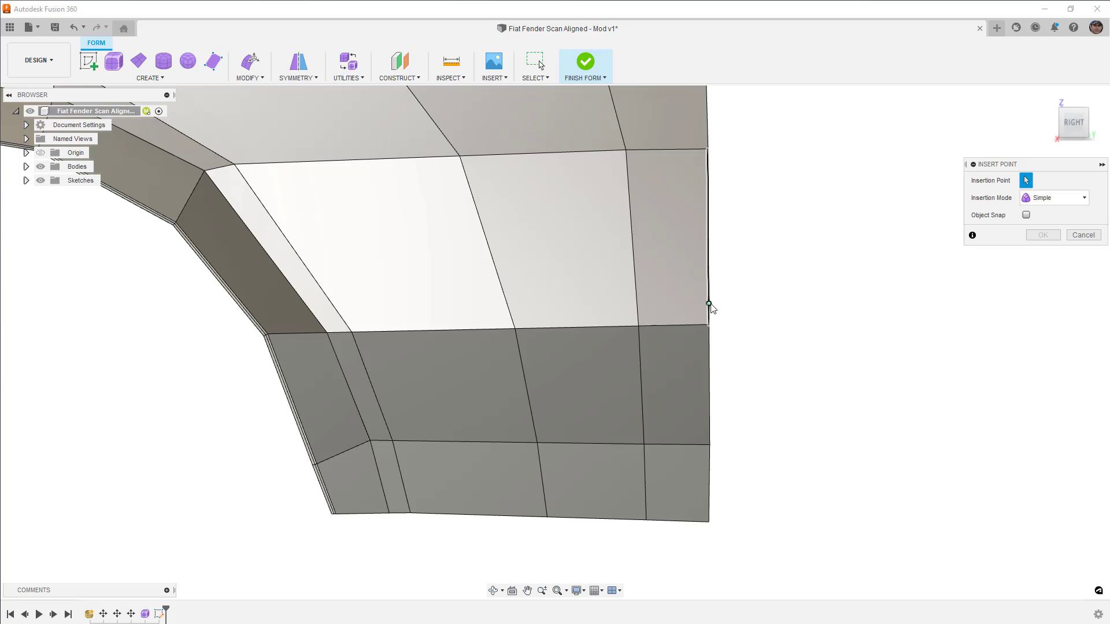
pyautogui.click(710, 306)
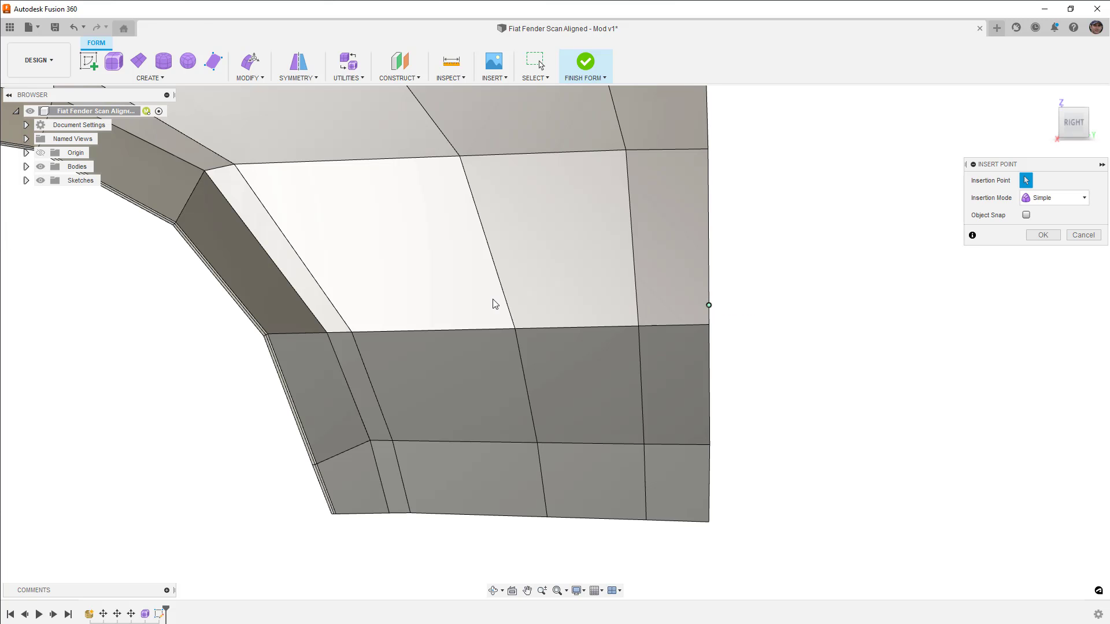
pyautogui.click(255, 320)
pyautogui.scroll(2, 255, 319)
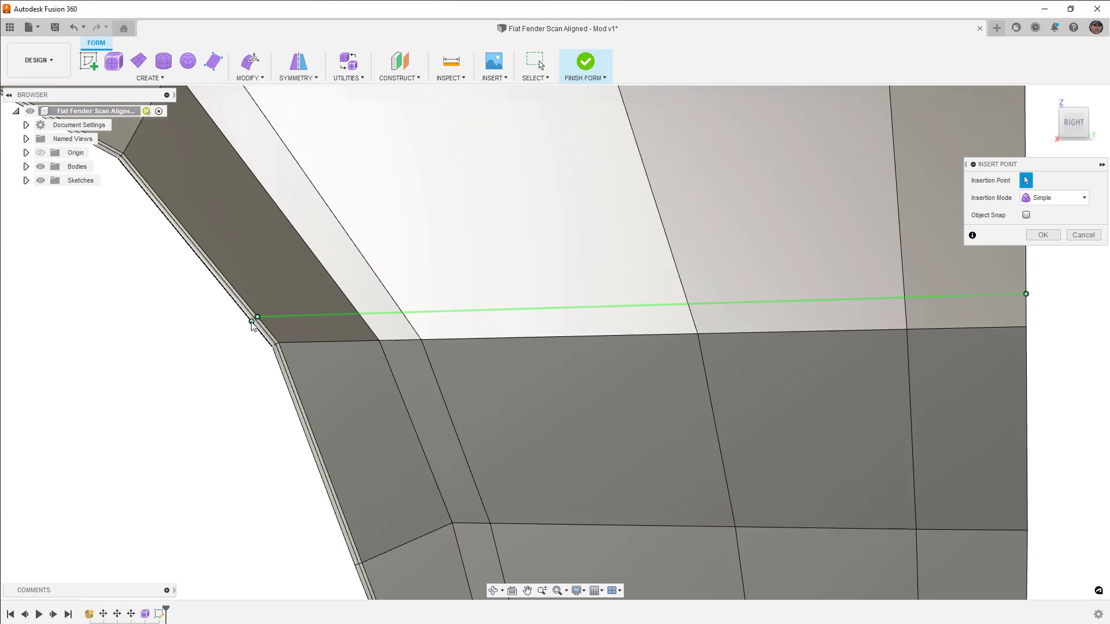
pyautogui.scroll(2, 254, 320)
pyautogui.click(252, 318)
pyautogui.click(1041, 234)
pyautogui.scroll(-3, 673, 269)
pyautogui.scroll(-3, 673, 277)
# Select the whole new crease edge loop from the back view.
pyautogui.keyDown('shift'); pyautogui.moveTo(758, 300); pyautogui.dragTo(842, 275, button='middle'); pyautogui.keyUp('shift')
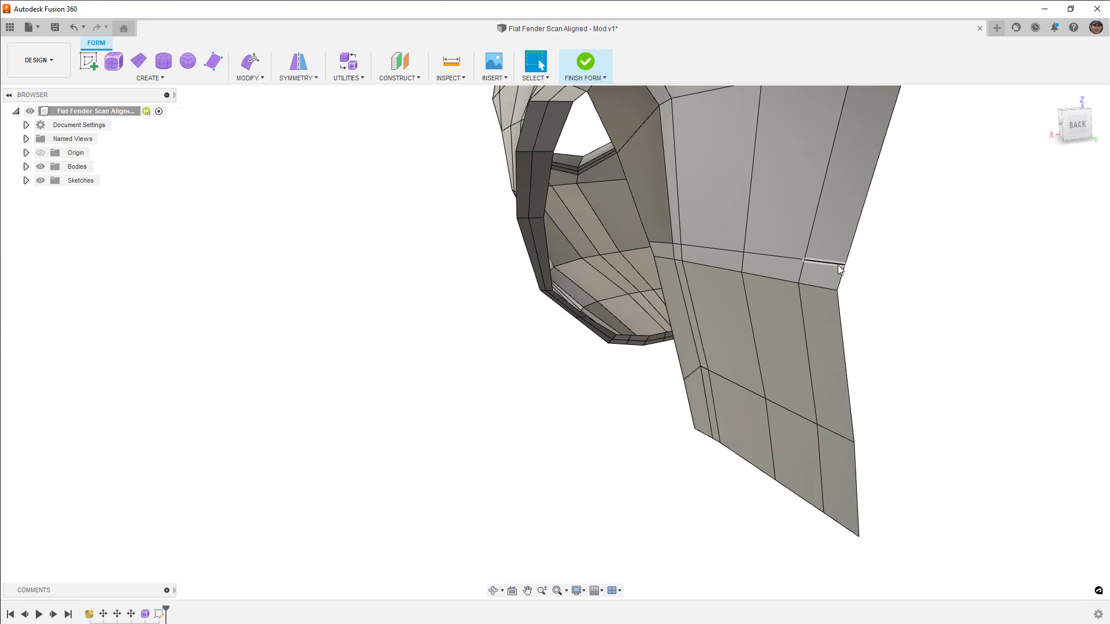
pyautogui.click(839, 265)
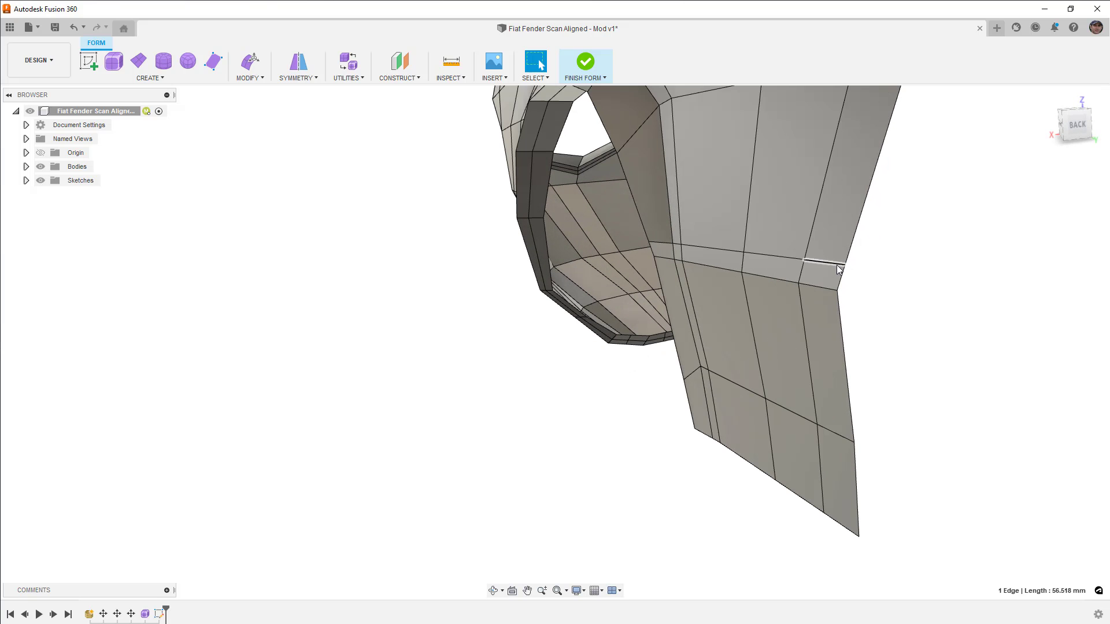
pyautogui.doubleClick(664, 244)
pyautogui.moveTo(662, 263)
pyautogui.keyDown('shift'); pyautogui.mouseDown(button='middle')
pyautogui.moveTo(777, 269)
pyautogui.moveTo(672, 276)
pyautogui.mouseUp(button='middle'); pyautogui.keyUp('shift')
# Rotate the five crease edges 2 degrees about a pivot at the fender corner.
pyautogui.click(250, 63)
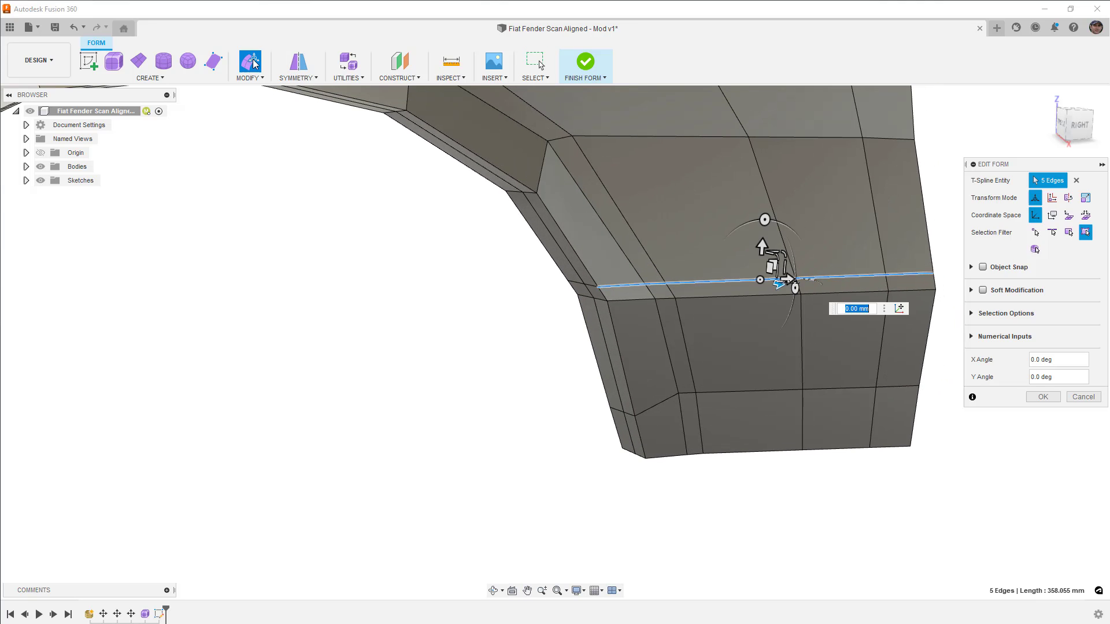
pyautogui.keyDown('shift'); pyautogui.moveTo(679, 176); pyautogui.dragTo(674, 200, button='middle'); pyautogui.keyUp('shift')
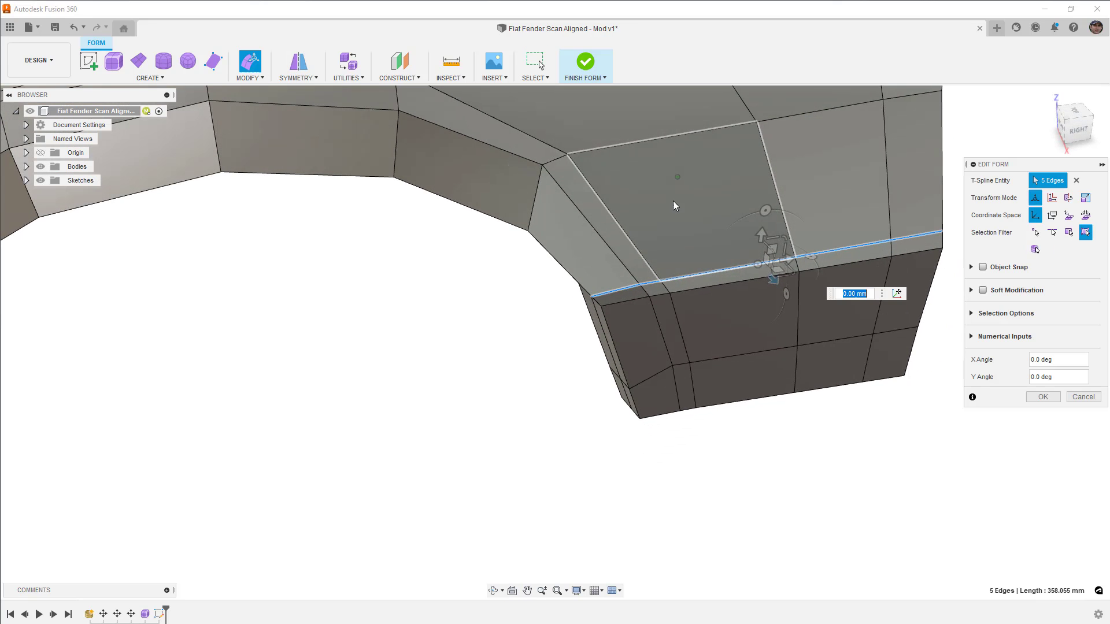
pyautogui.click(898, 293)
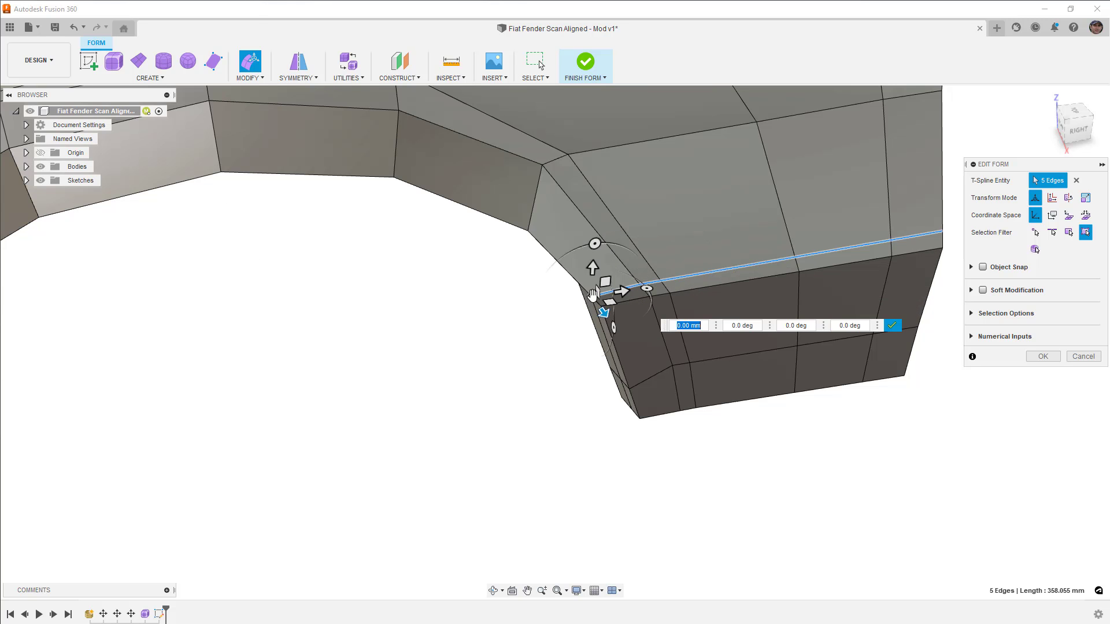
pyautogui.click(896, 325)
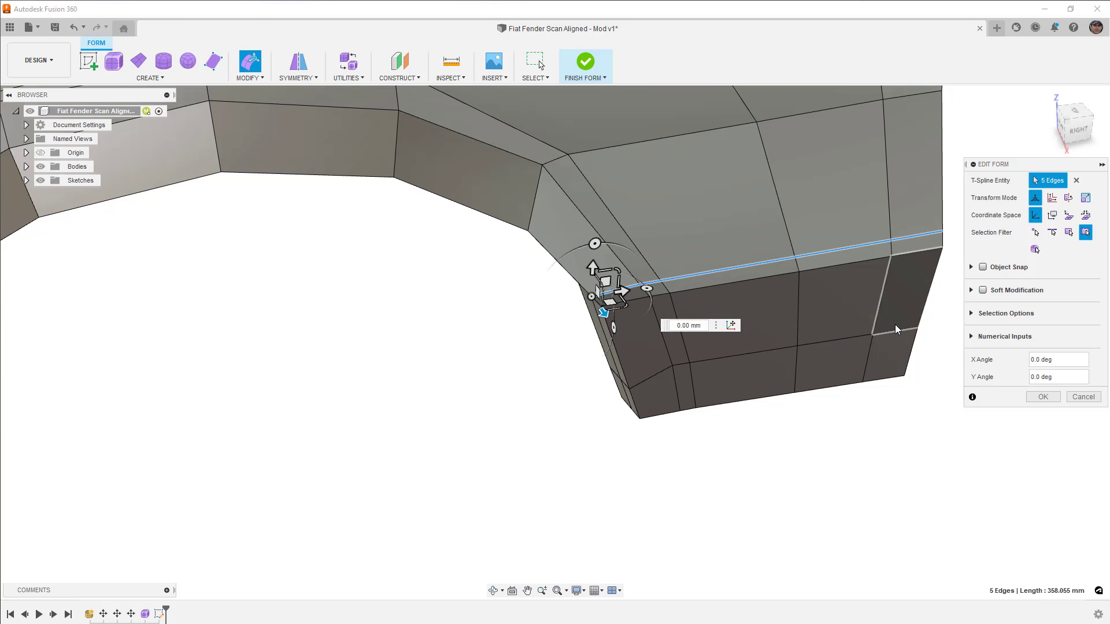
pyautogui.moveTo(886, 314)
pyautogui.keyDown('shift'); pyautogui.mouseDown(button='middle')
pyautogui.moveTo(817, 290)
pyautogui.moveTo(743, 372)
pyautogui.mouseUp(button='middle'); pyautogui.keyUp('shift')
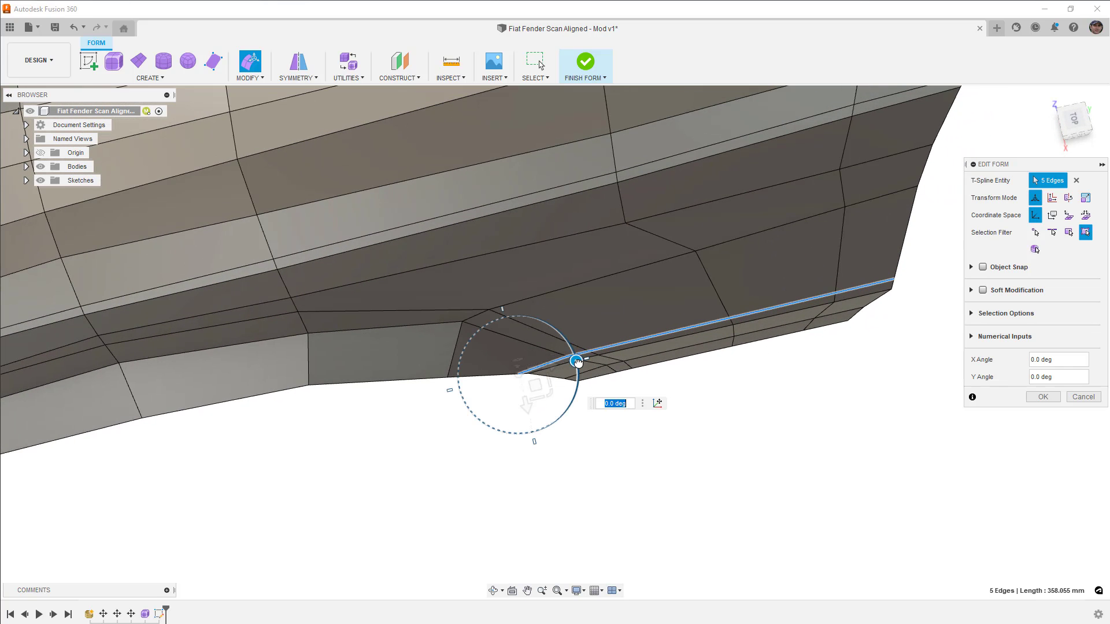
pyautogui.moveTo(577, 362); pyautogui.dragTo(574, 357)
pyautogui.write('2')
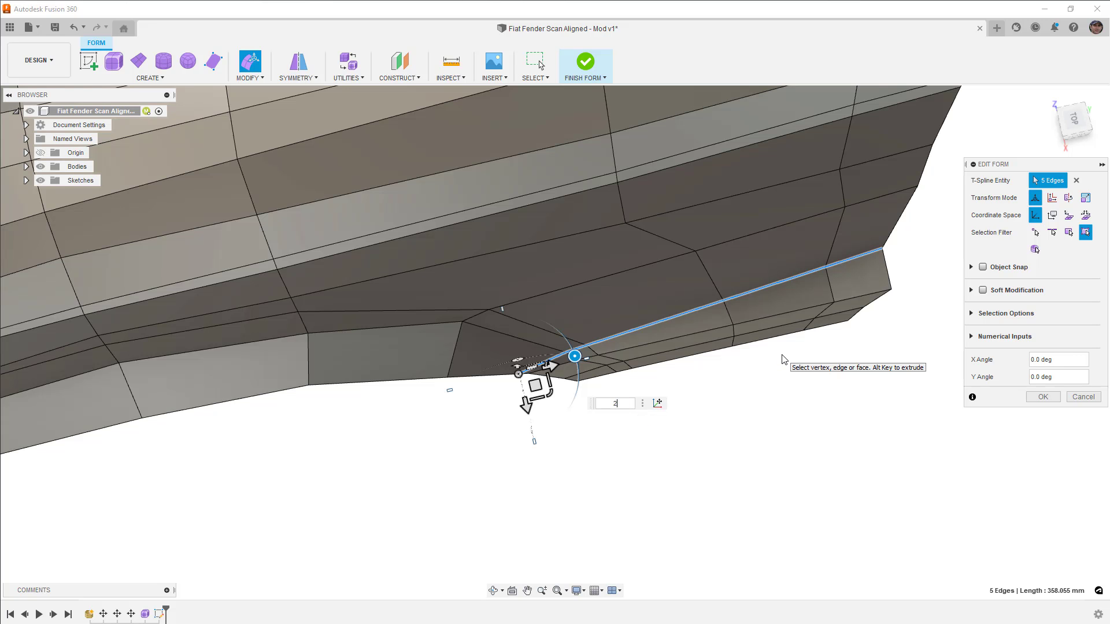
pyautogui.press('Return')
# Deselect and view the fender in smooth display.
pyautogui.click(783, 428)
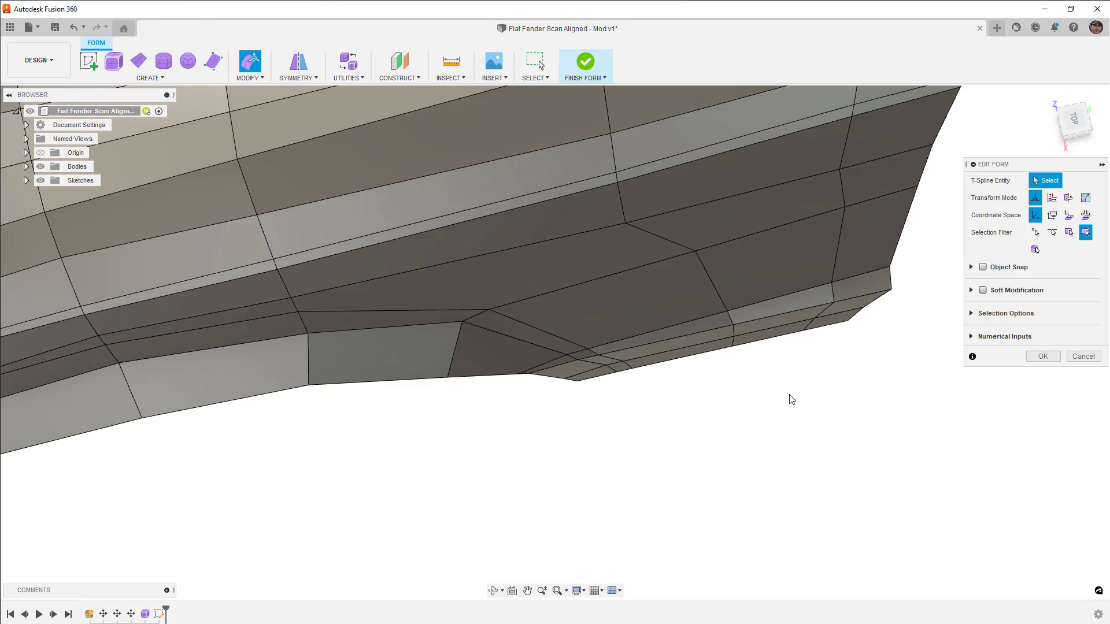
pyautogui.moveTo(784, 429)
pyautogui.keyDown('shift'); pyautogui.mouseDown(button='middle')
pyautogui.moveTo(783, 418)
pyautogui.moveTo(775, 442)
pyautogui.moveTo(778, 429)
pyautogui.moveTo(798, 429)
pyautogui.moveTo(791, 439)
pyautogui.moveTo(738, 426)
pyautogui.moveTo(682, 431)
pyautogui.moveTo(739, 416)
pyautogui.moveTo(786, 422)
pyautogui.moveTo(780, 342)
pyautogui.mouseUp(button='middle'); pyautogui.keyUp('shift')
pyautogui.hotkey('alt', '3')
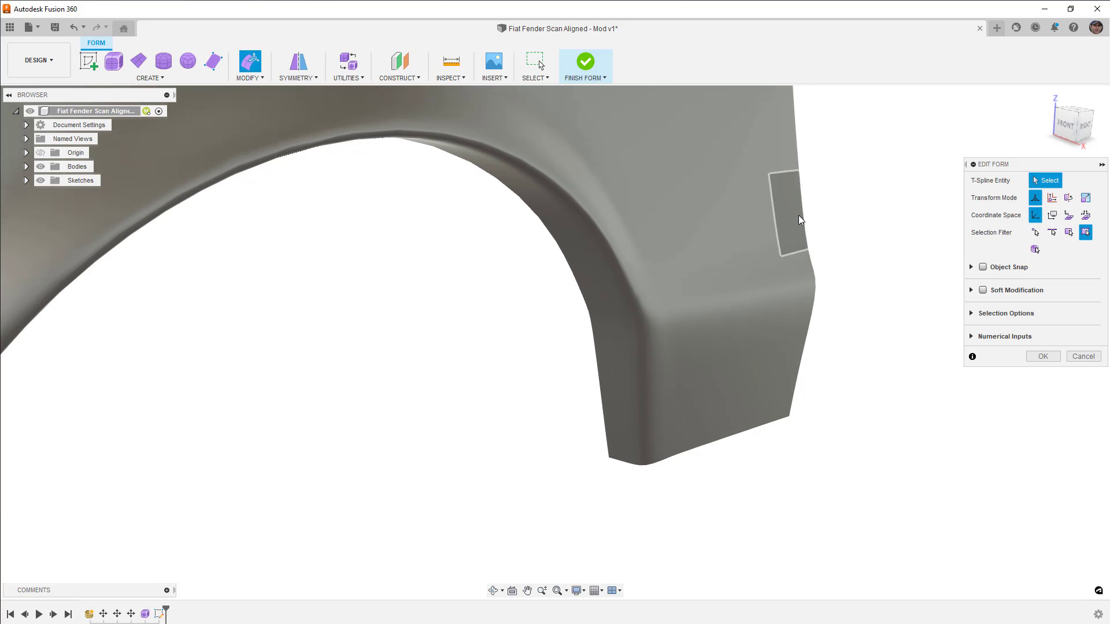
pyautogui.keyDown('shift'); pyautogui.moveTo(819, 277); pyautogui.dragTo(757, 267, button='middle'); pyautogui.keyUp('shift')
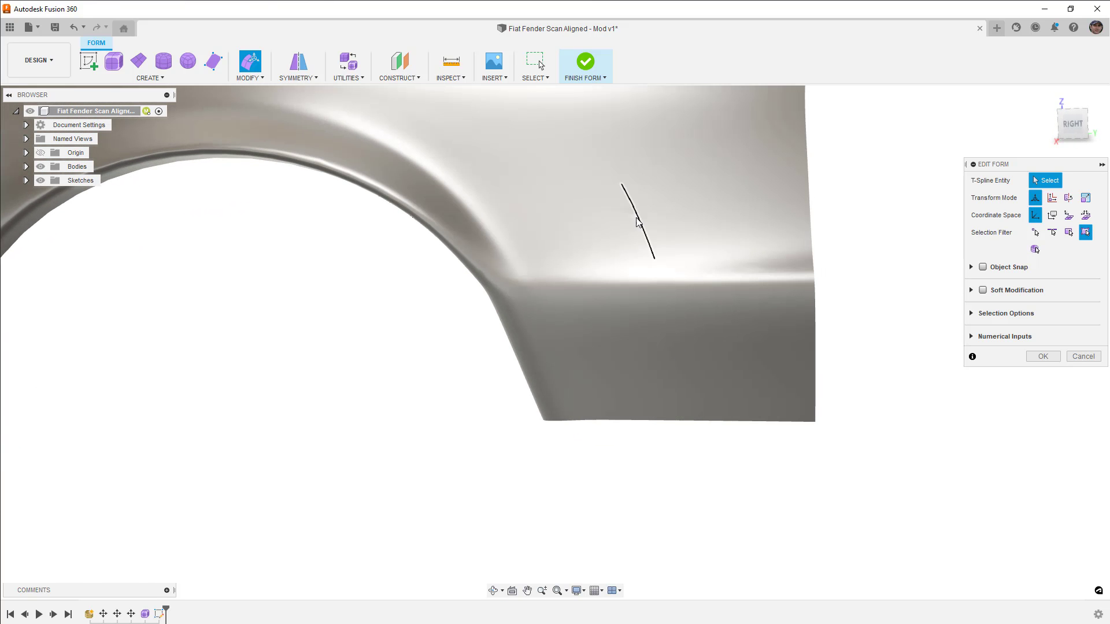
pyautogui.moveTo(672, 242)
pyautogui.keyDown('shift'); pyautogui.mouseDown(button='middle')
pyautogui.moveTo(899, 241)
pyautogui.moveTo(876, 246)
pyautogui.mouseUp(button='middle'); pyautogui.keyUp('shift')
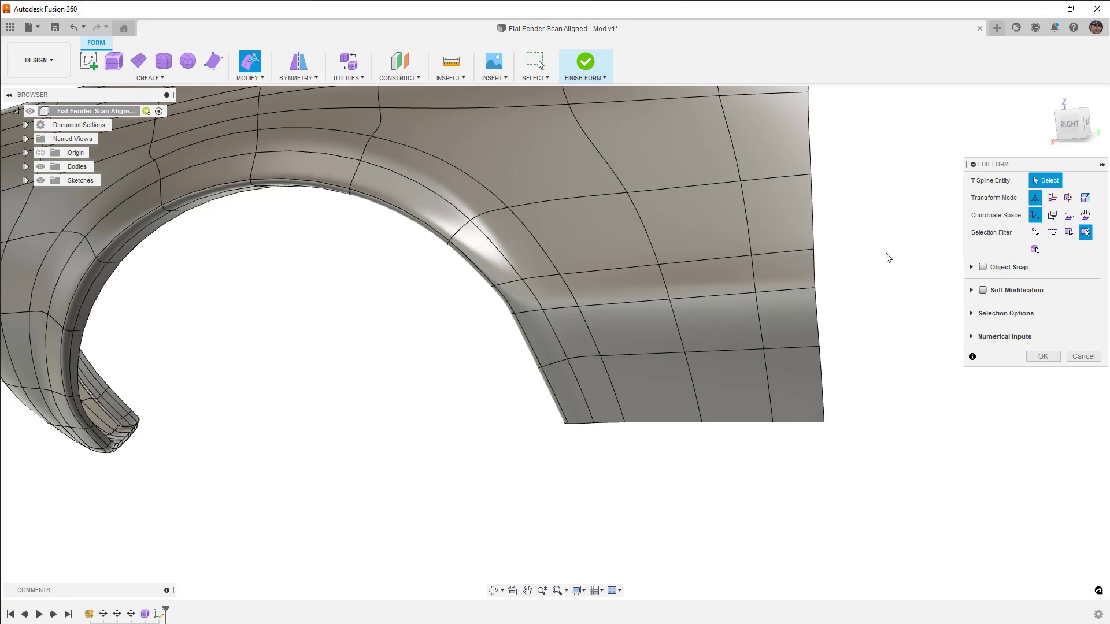
# In right view with box display, lift the two arch-corner edges a few millimetres.
pyautogui.click(1072, 128)
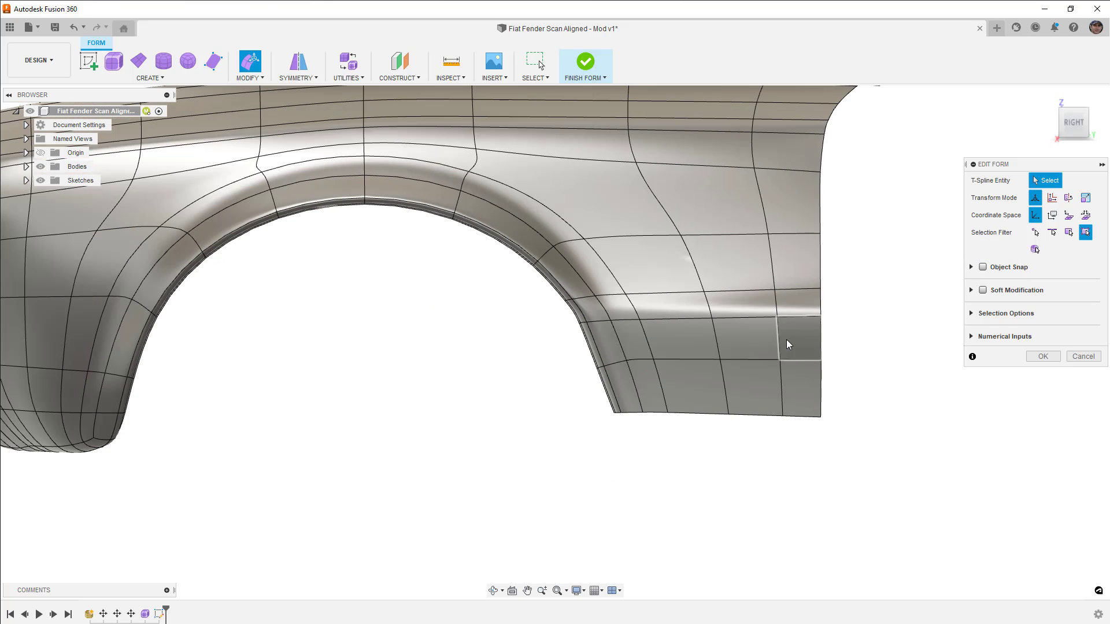
pyautogui.hotkey('alt', '1')
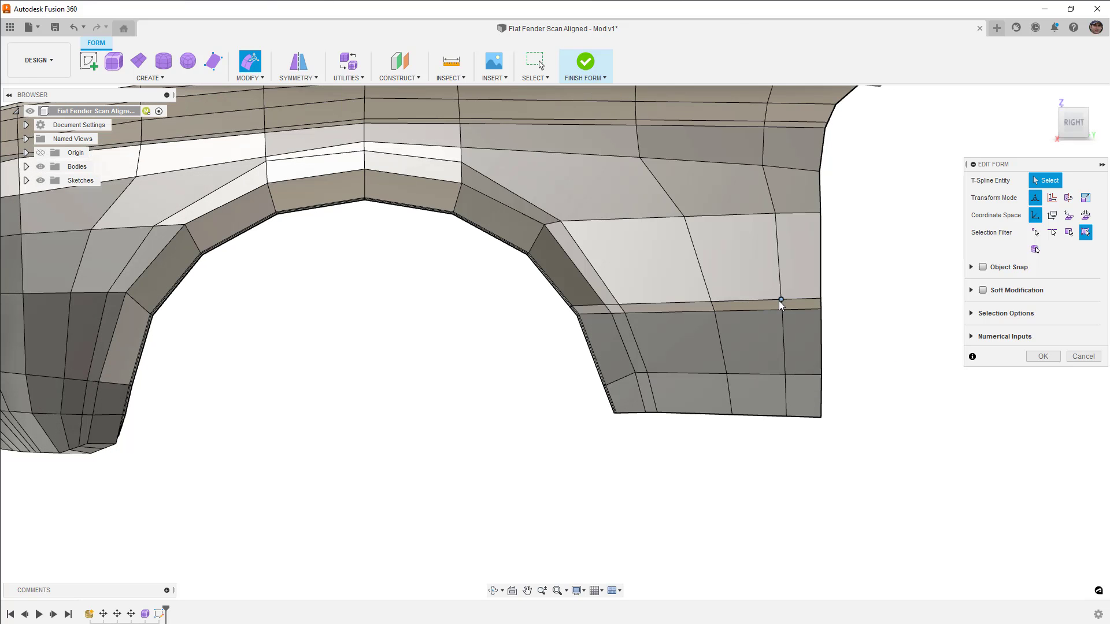
pyautogui.scroll(1, 779, 301)
pyautogui.scroll(2, 799, 300)
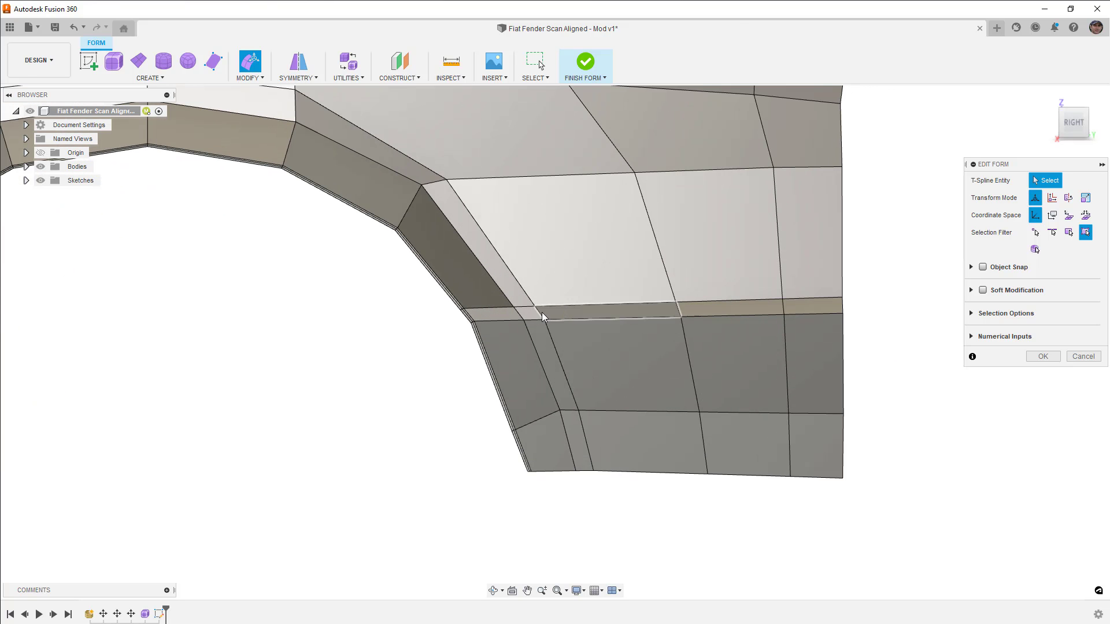
pyautogui.scroll(2, 468, 320)
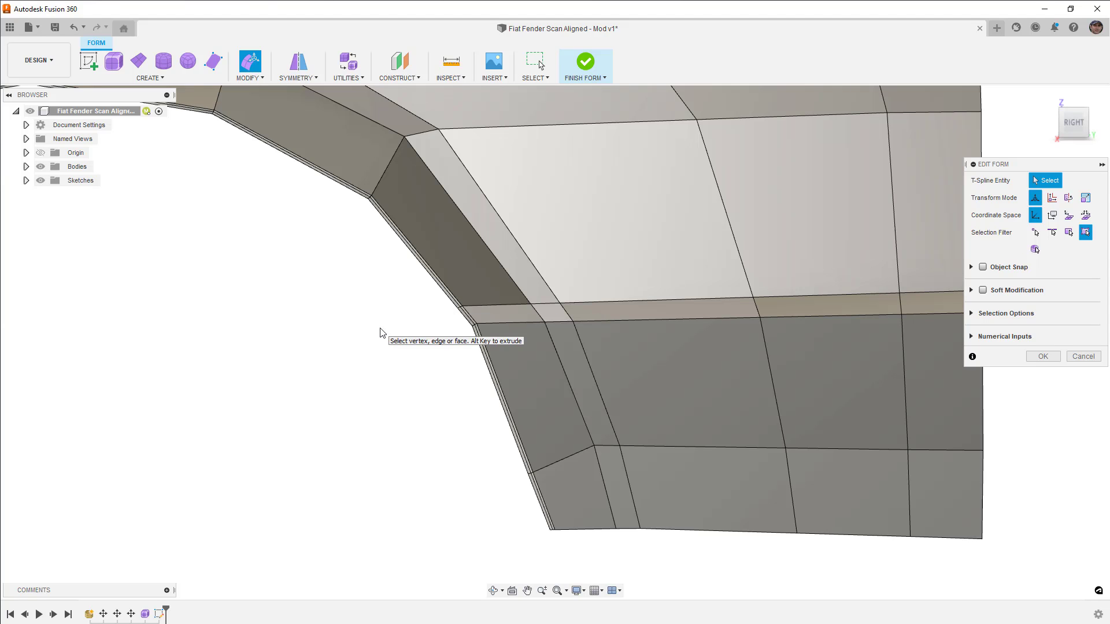
pyautogui.scroll(3, 468, 314)
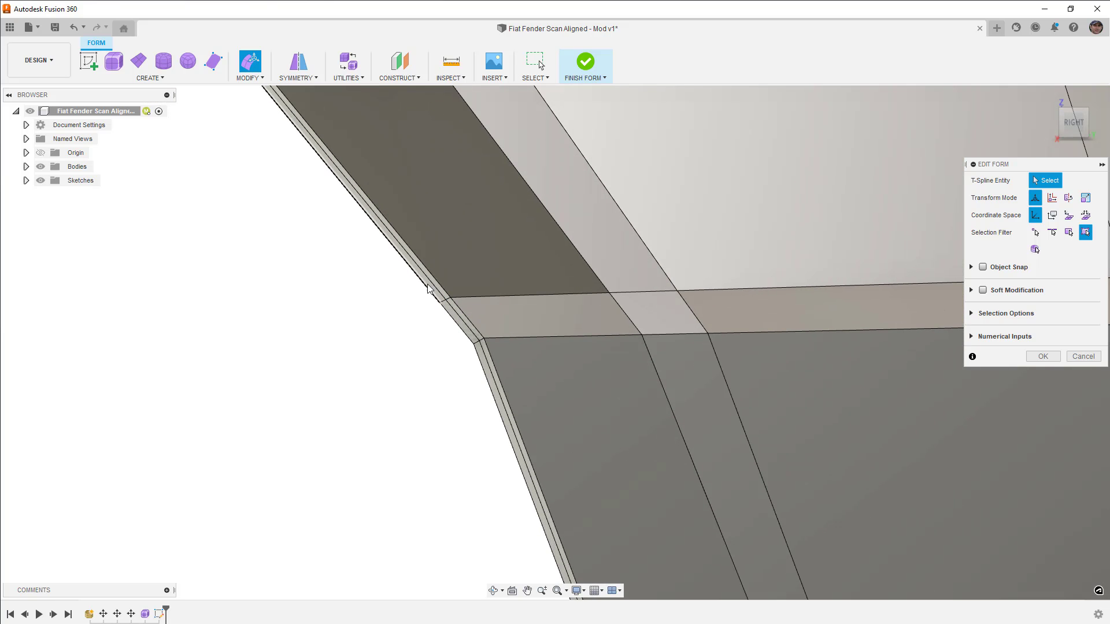
pyautogui.scroll(1, 448, 310)
pyautogui.scroll(1, 448, 310)
pyautogui.click(444, 299)
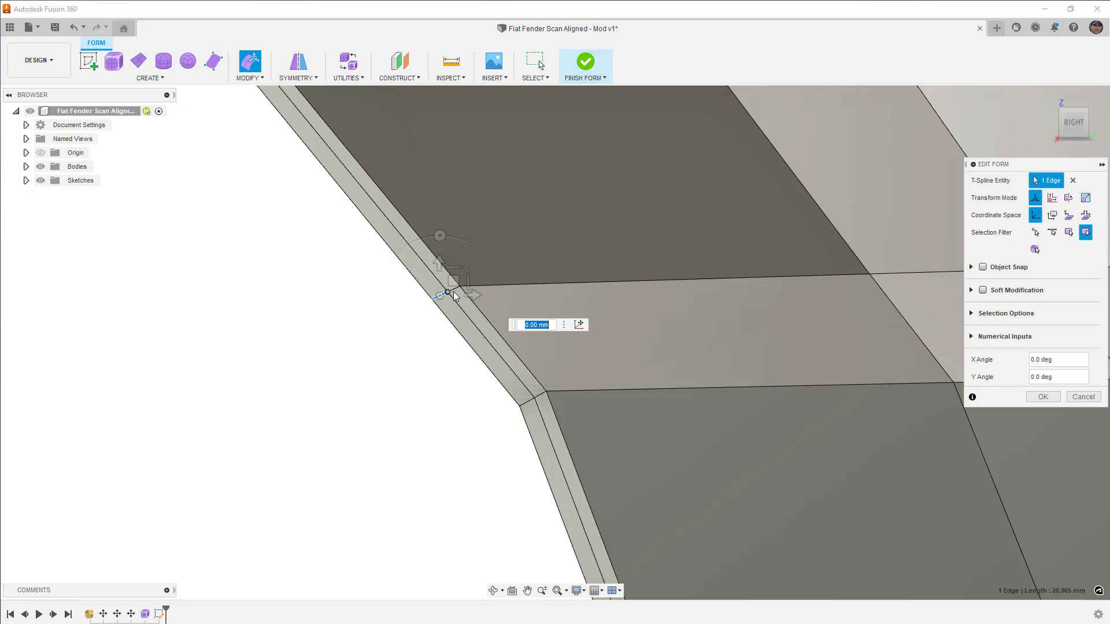
pyautogui.keyDown('shift'); pyautogui.click(448, 293); pyautogui.keyUp('shift')
pyautogui.moveTo(454, 276); pyautogui.dragTo(459, 248)
pyautogui.keyDown('shift'); pyautogui.moveTo(555, 329); pyautogui.dragTo(831, 377, button='middle'); pyautogui.keyUp('shift')
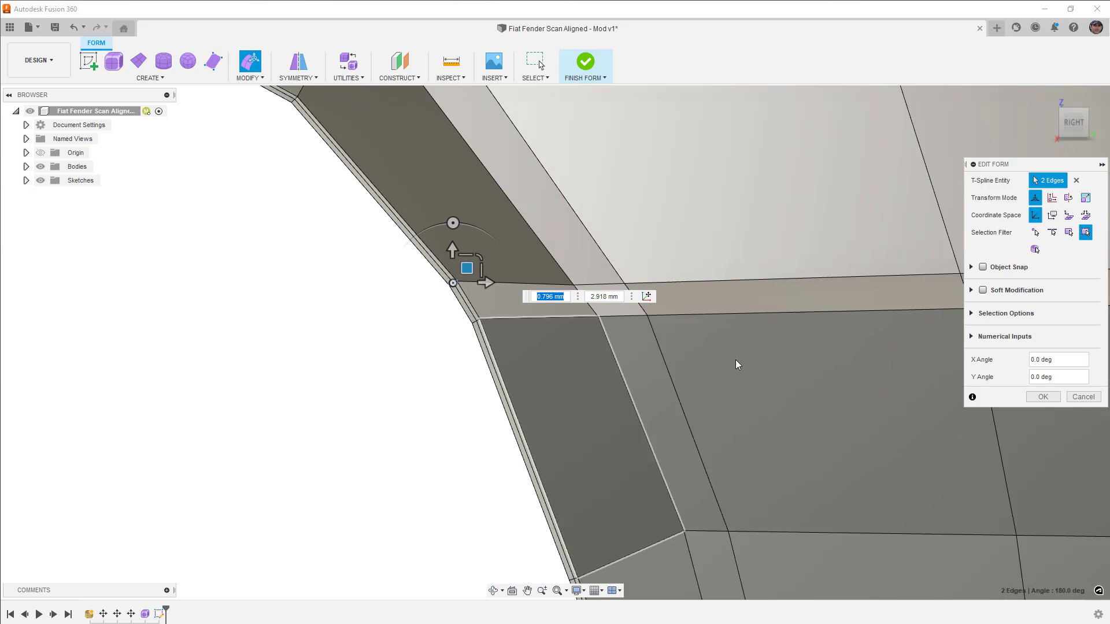
# Commit the edge lift and insert a point adding an edge beside the arch corner.
pyautogui.press('Return')
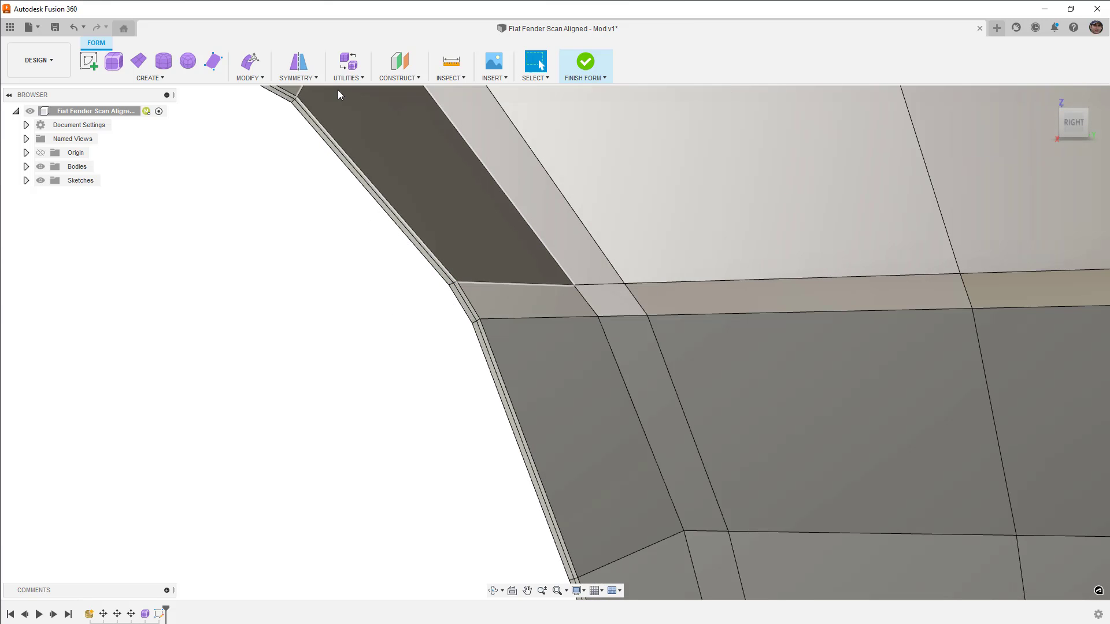
pyautogui.click(250, 68)
pyautogui.click(262, 124)
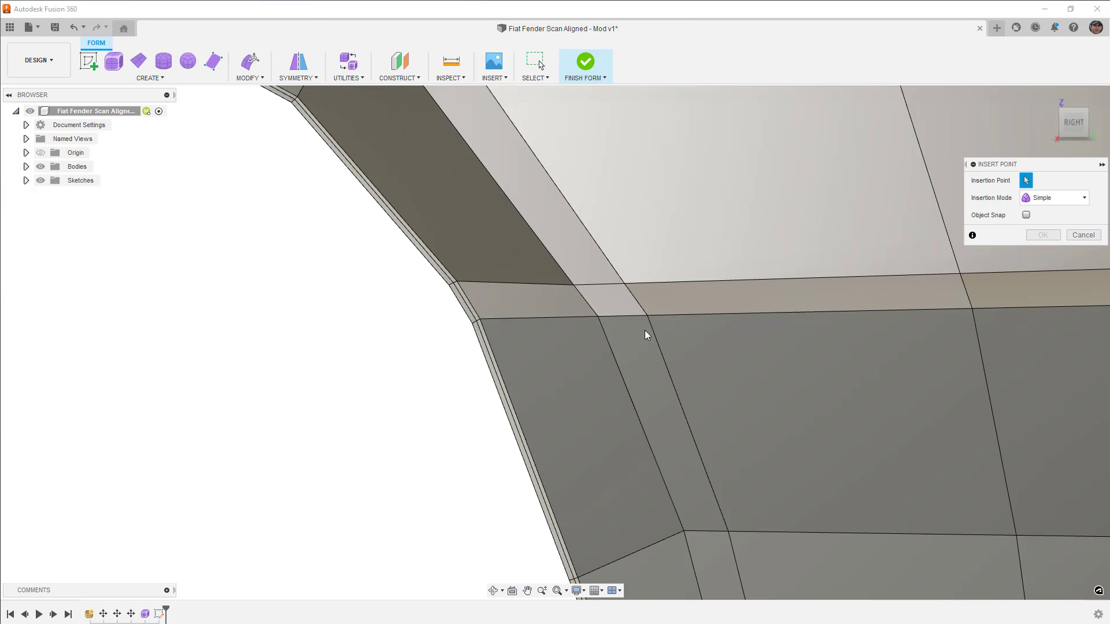
pyautogui.click(491, 375)
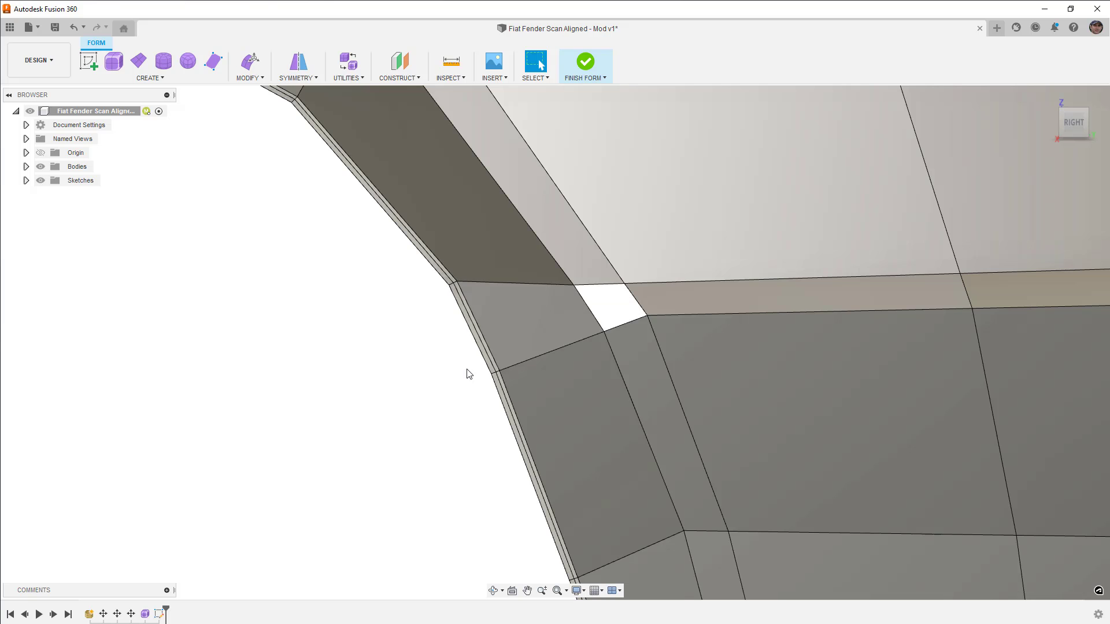
pyautogui.scroll(-1, 469, 373)
# Shift the new edge pair sideways and up to refine the arch corner.
pyautogui.click(499, 382)
pyautogui.scroll(1, 495, 379)
pyautogui.click(257, 67)
pyautogui.moveTo(497, 354); pyautogui.dragTo(509, 353)
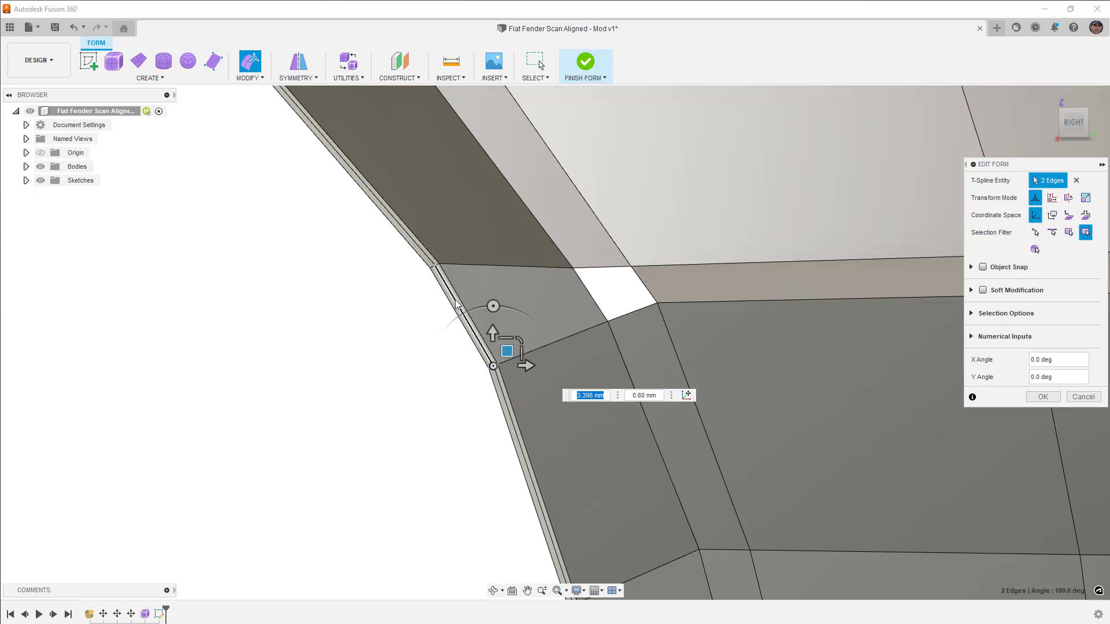
pyautogui.scroll(-3, 499, 326)
pyautogui.moveTo(509, 330); pyautogui.dragTo(495, 330)
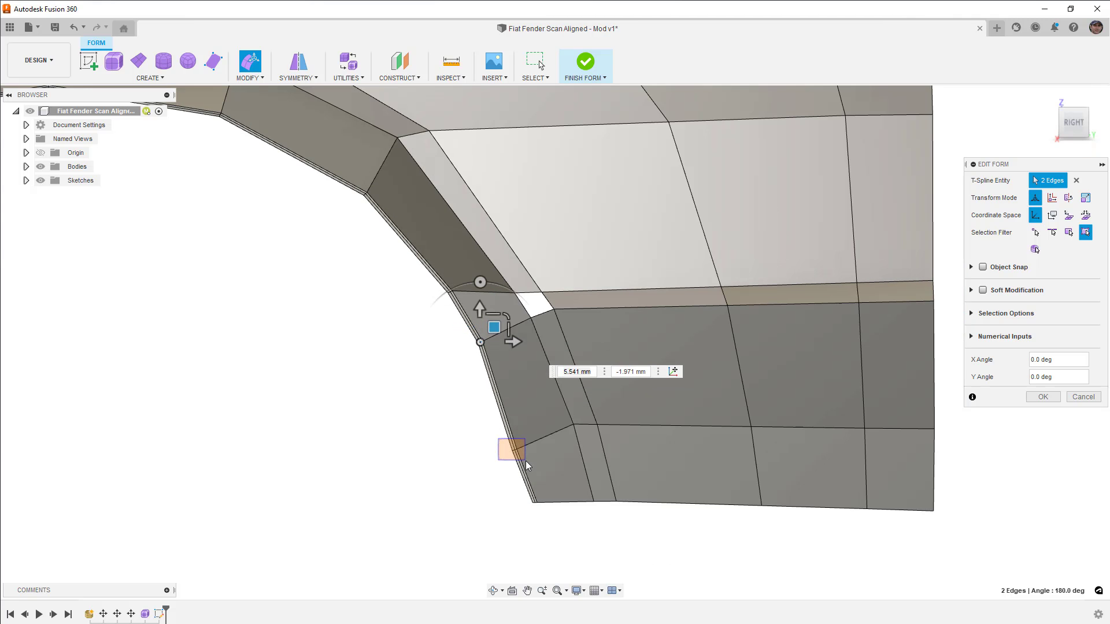
pyautogui.click(525, 462)
pyautogui.moveTo(521, 436)
pyautogui.mouseDown()
pyautogui.moveTo(535, 436)
pyautogui.moveTo(525, 430)
pyautogui.mouseUp()
pyautogui.click(424, 383)
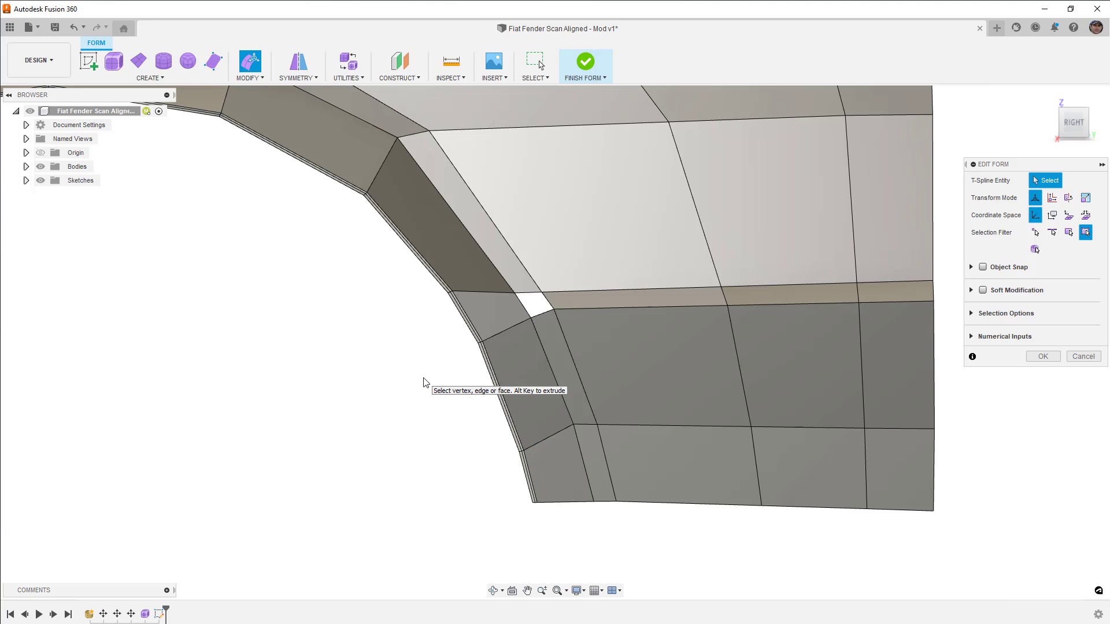
pyautogui.hotkey('alt', '3')
pyautogui.scroll(-2, 425, 382)
pyautogui.scroll(-3, 425, 368)
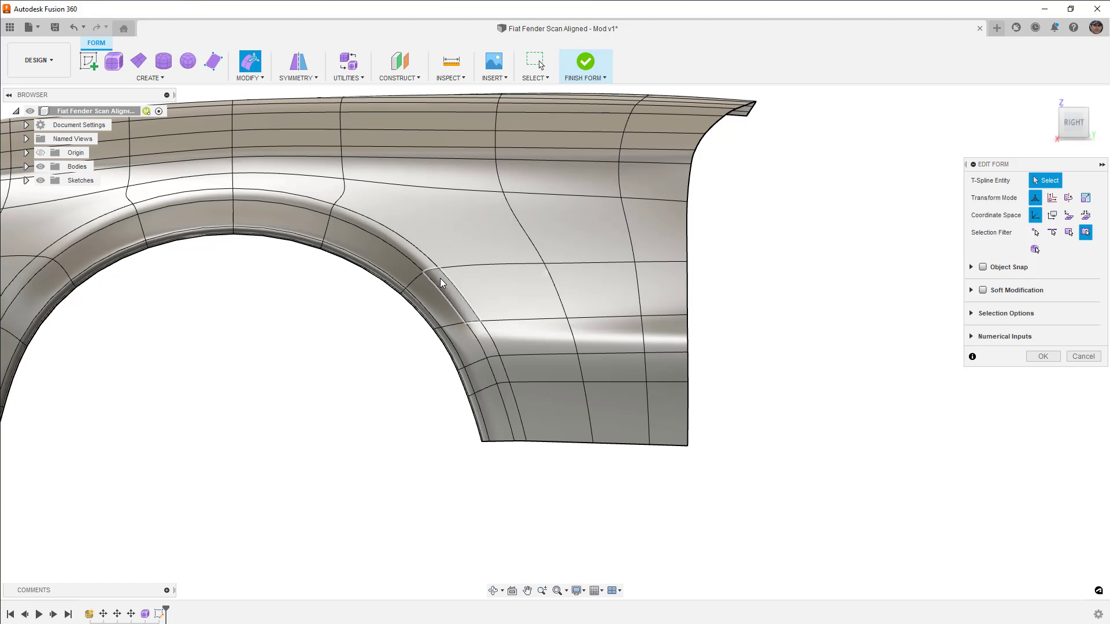
pyautogui.hotkey('alt', '3')
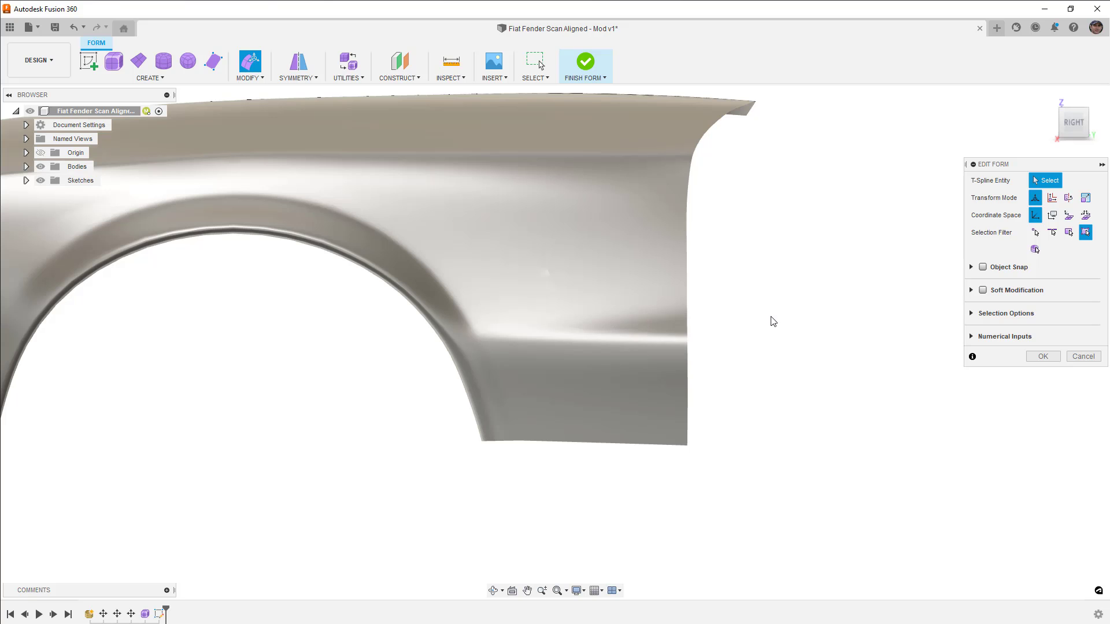
pyautogui.moveTo(772, 320)
pyautogui.keyDown('shift'); pyautogui.mouseDown(button='middle')
pyautogui.moveTo(792, 318)
pyautogui.moveTo(781, 320)
pyautogui.mouseUp(button='middle'); pyautogui.keyUp('shift')
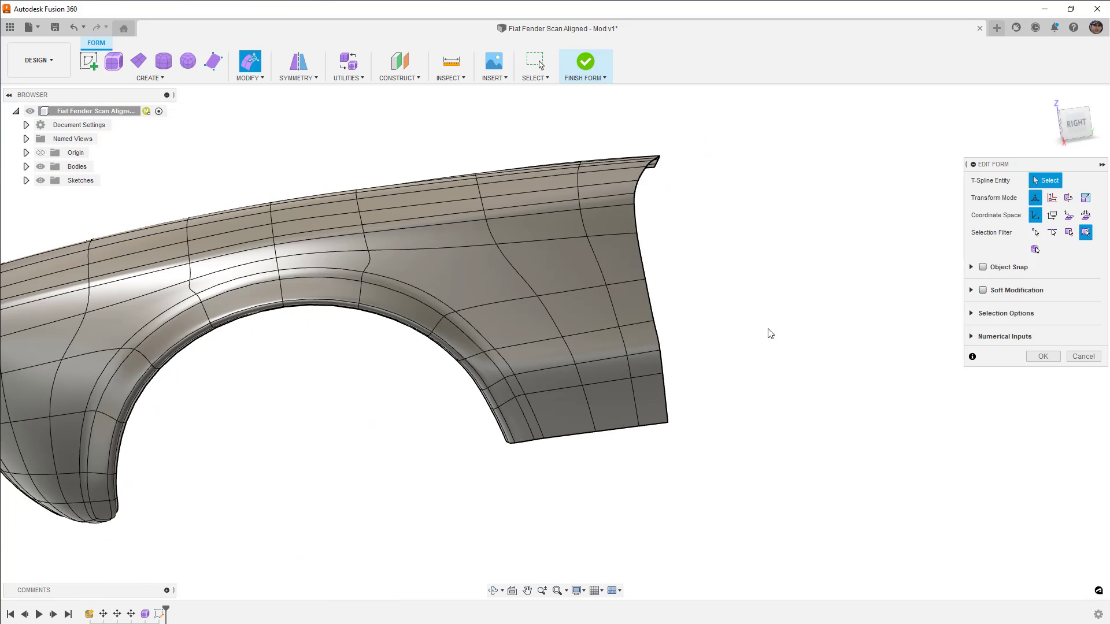
# Insert an edge at about -0.11 just below the crease strip's upper edge loop.
pyautogui.click(1076, 129)
pyautogui.hotkey('alt', '1')
pyautogui.scroll(3, 732, 342)
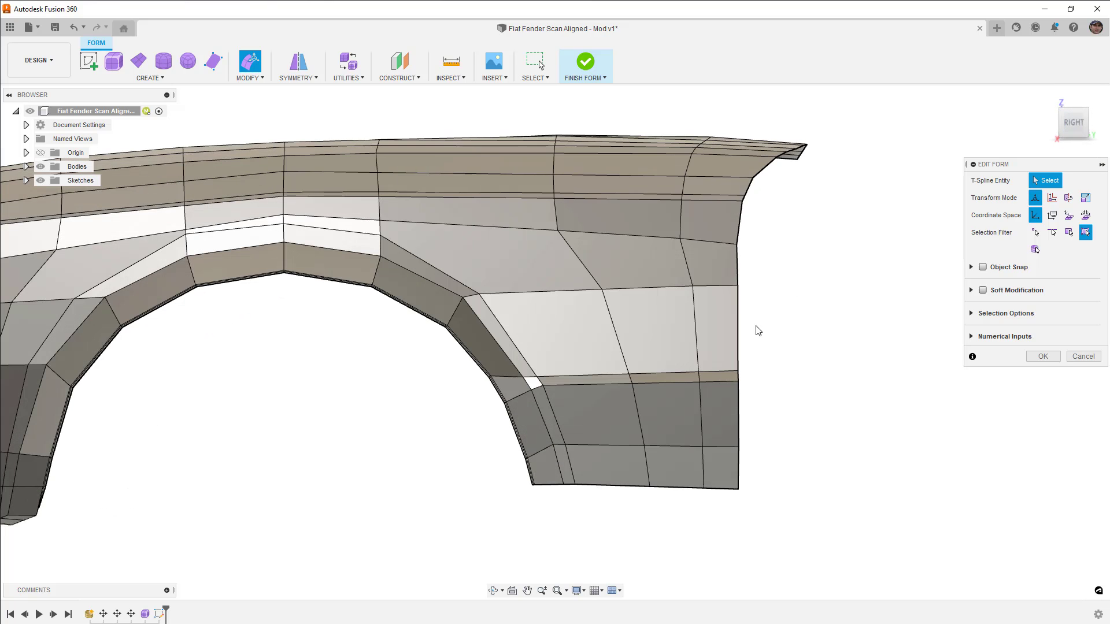
pyautogui.scroll(2, 703, 373)
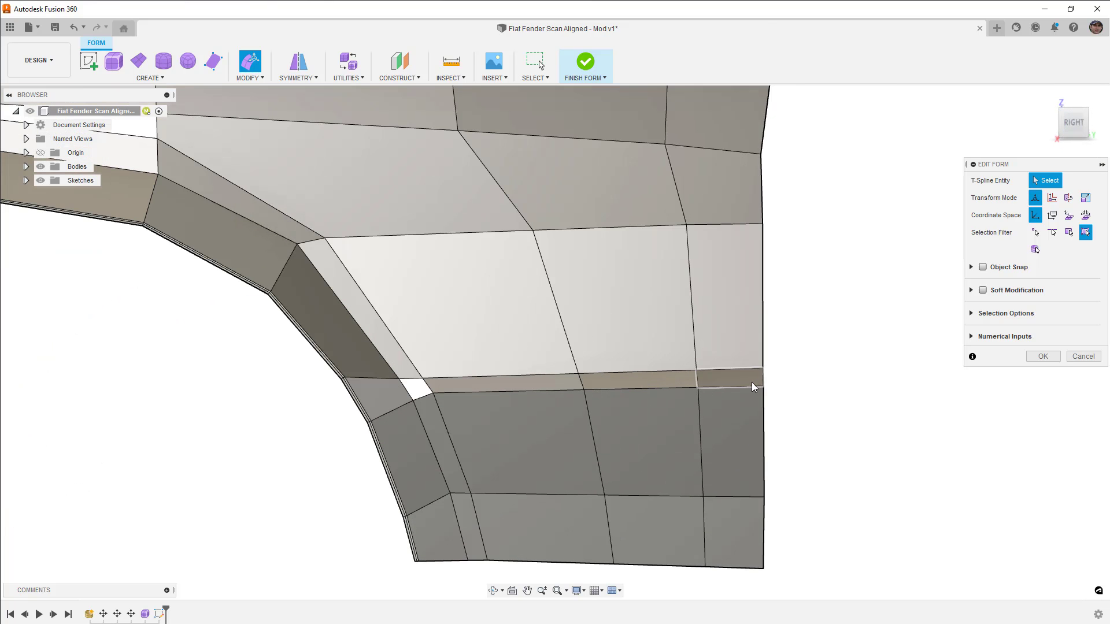
pyautogui.press('Escape')
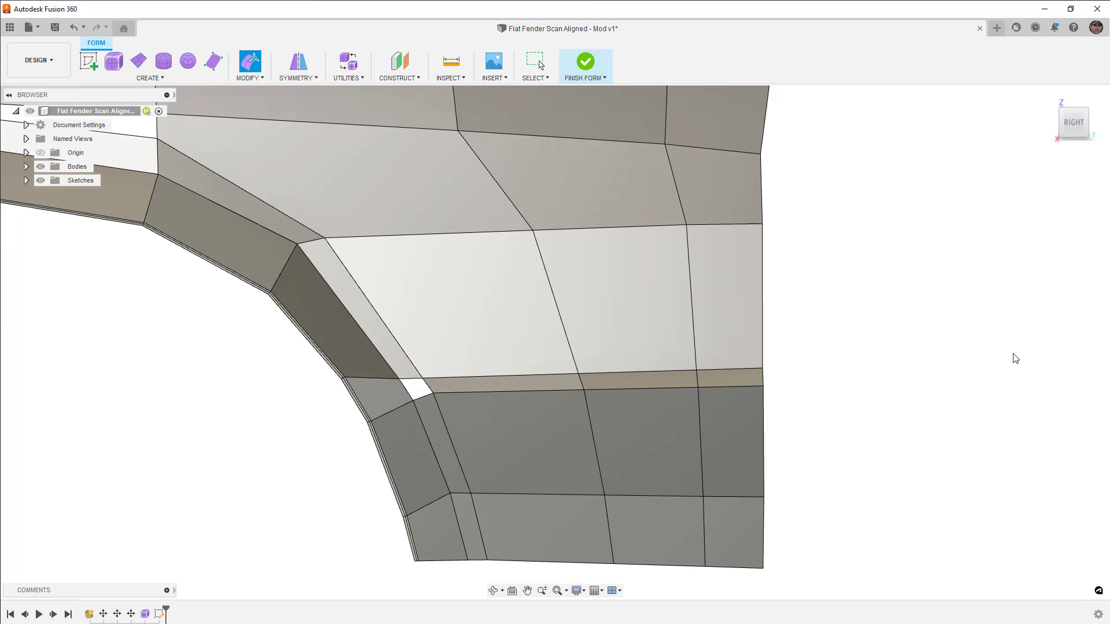
pyautogui.doubleClick(741, 370)
pyautogui.click(252, 78)
pyautogui.click(256, 117)
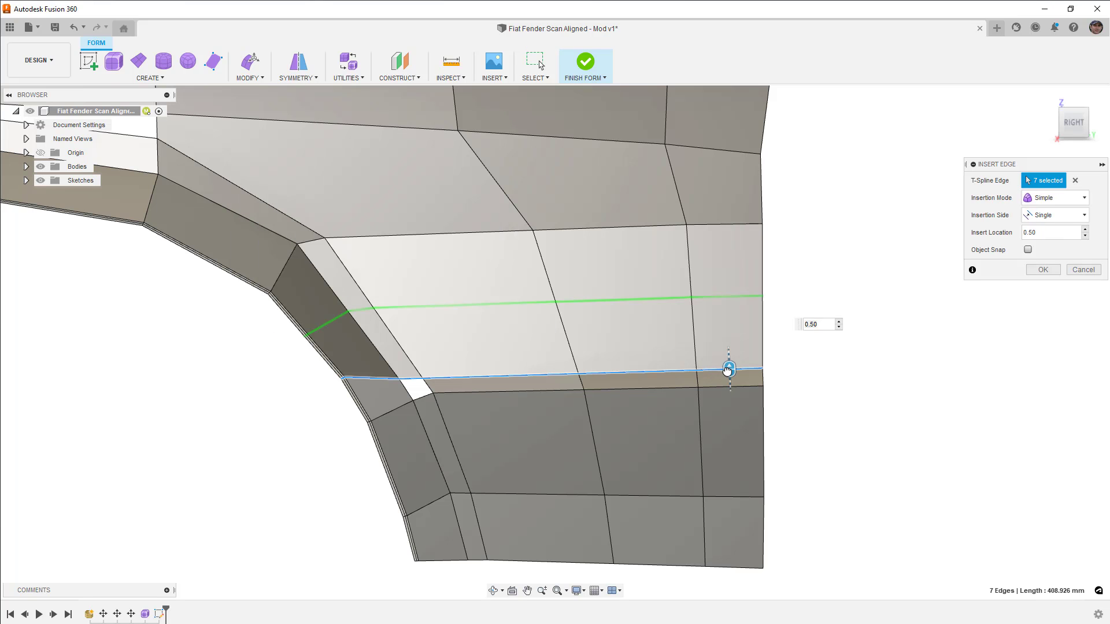
pyautogui.moveTo(728, 371); pyautogui.dragTo(738, 456)
# Confirm the inserted edge and delete the unwanted edge loop near the crease strip.
pyautogui.click(1044, 270)
pyautogui.keyDown('shift'); pyautogui.moveTo(969, 297); pyautogui.dragTo(718, 368, button='middle'); pyautogui.keyUp('shift')
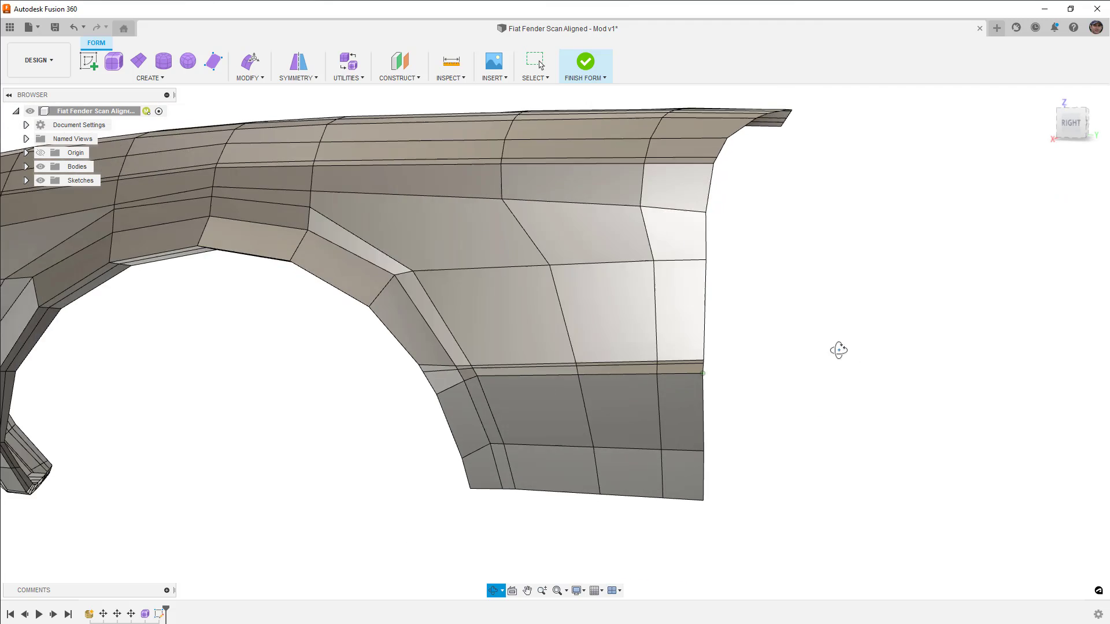
pyautogui.scroll(2, 718, 368)
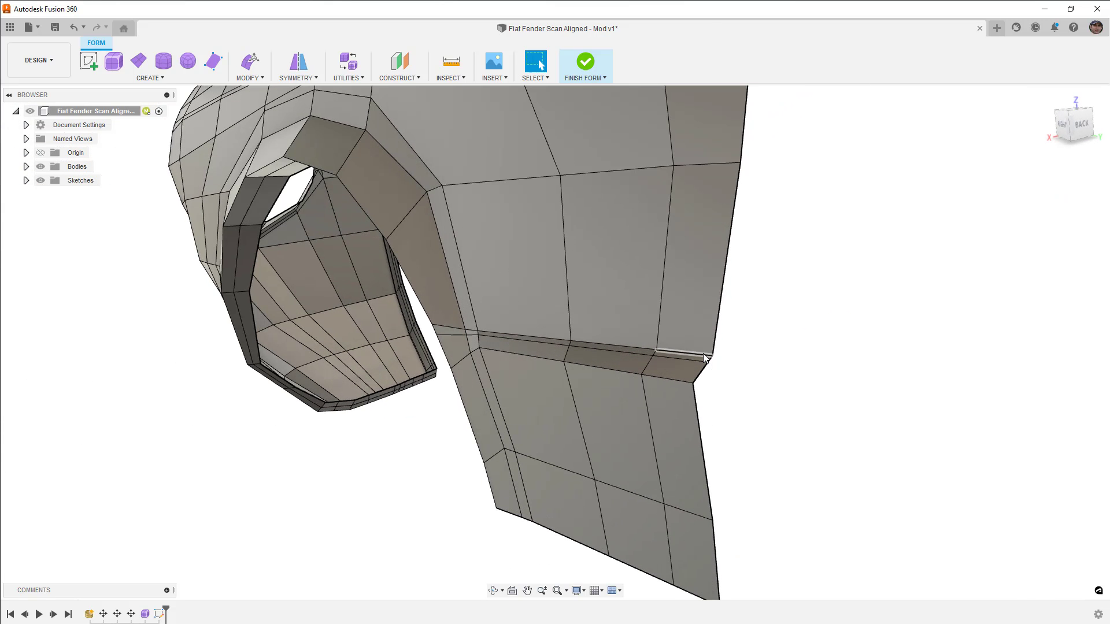
pyautogui.doubleClick(704, 355)
pyautogui.press('Delete')
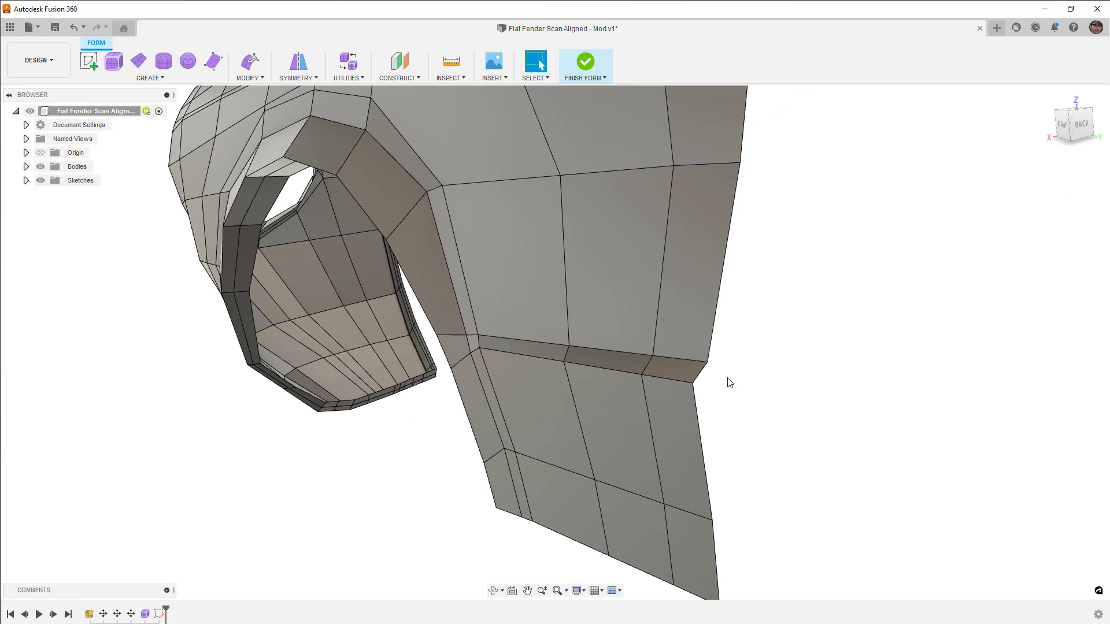
# Inspect the lower crease in smooth display, then return the fender to faceted box display.
pyautogui.hotkey('alt', '3')
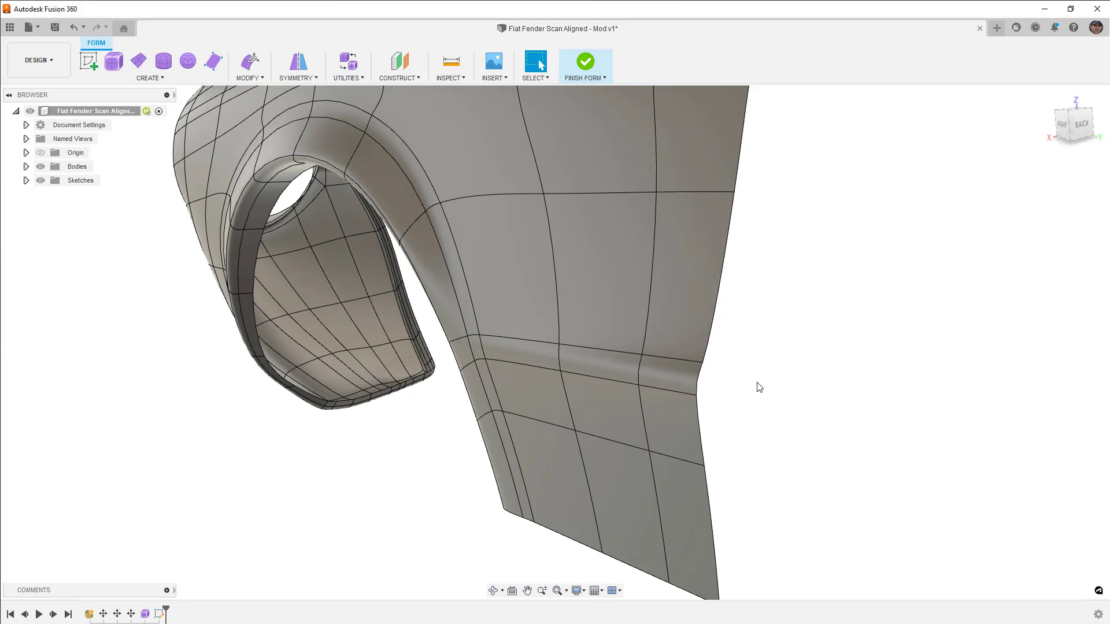
pyautogui.hotkey('alt', '3')
pyautogui.keyDown('shift'); pyautogui.moveTo(767, 391); pyautogui.dragTo(765, 391, button='middle'); pyautogui.keyUp('shift')
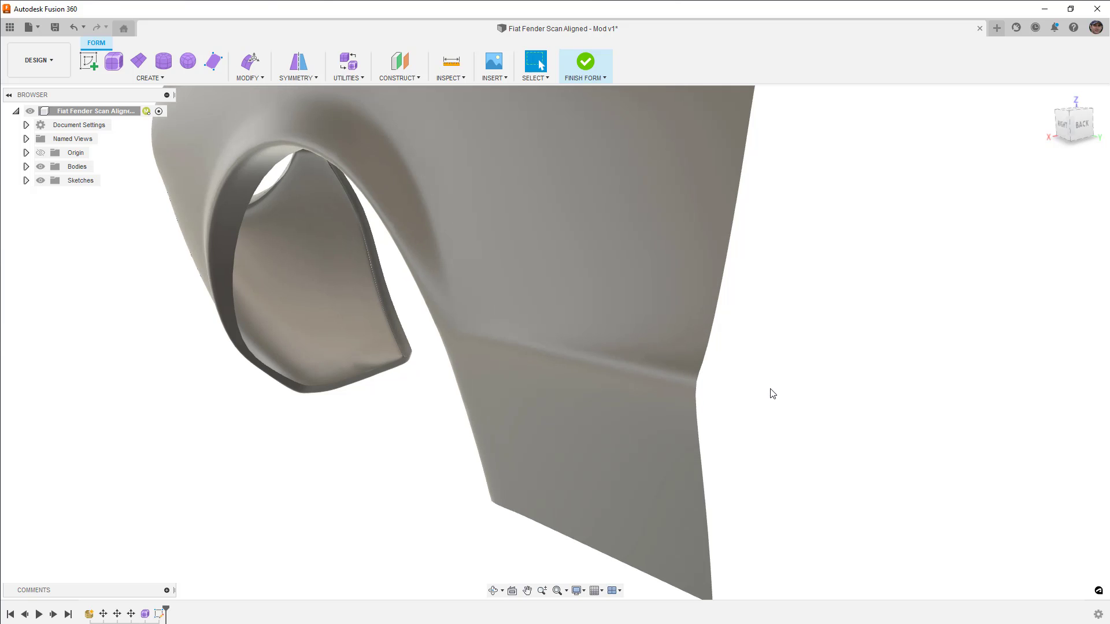
pyautogui.hotkey('alt', '3')
pyautogui.hotkey('alt', '1')
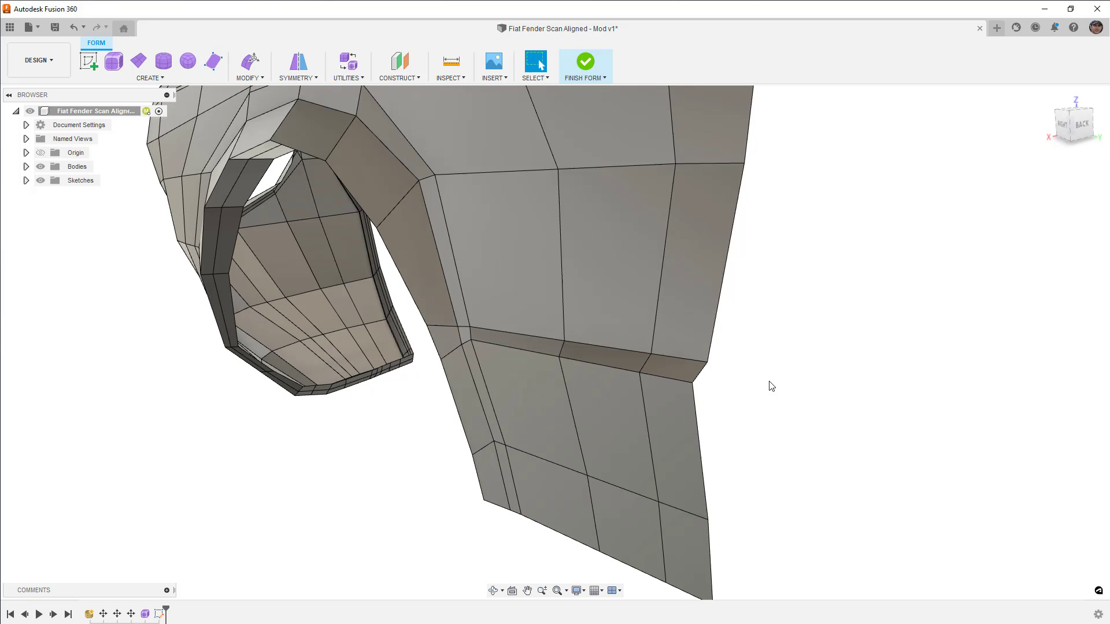
# From the Right view, insert a crease edge starting at the fender's rear edge.
pyautogui.keyDown('shift'); pyautogui.moveTo(759, 389); pyautogui.dragTo(783, 372, button='middle'); pyautogui.keyUp('shift')
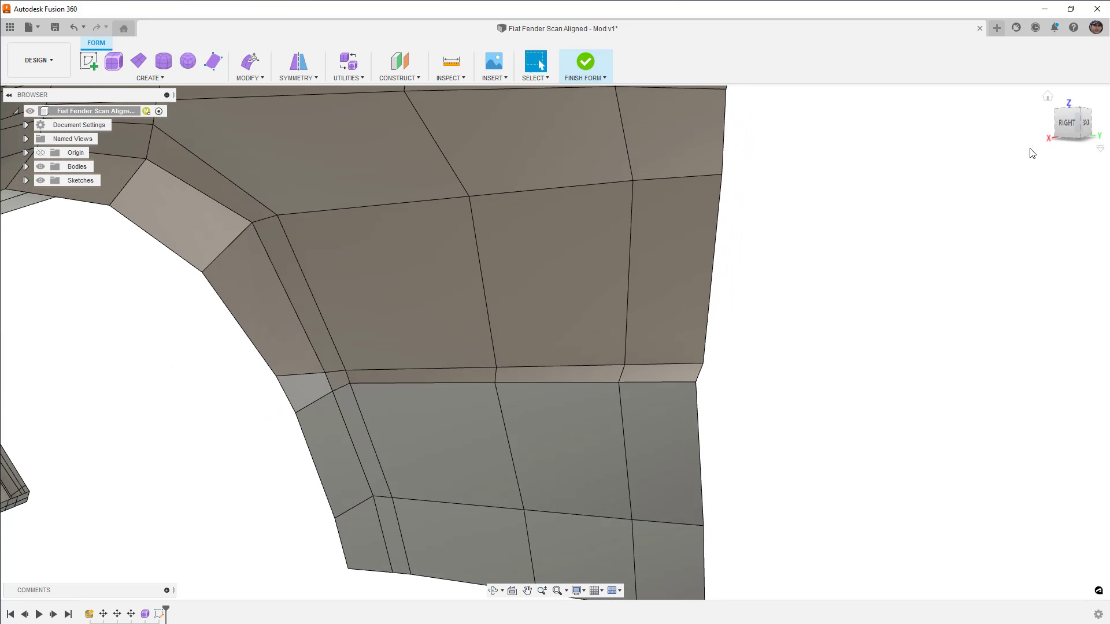
pyautogui.click(1069, 124)
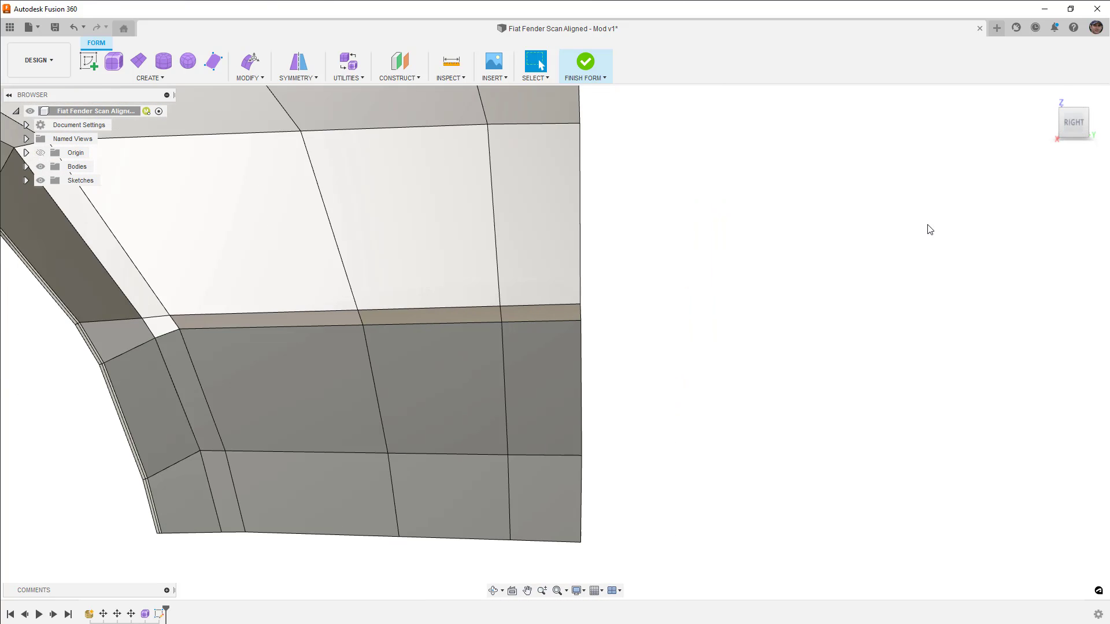
pyautogui.moveTo(919, 230)
pyautogui.mouseDown(button='middle')
pyautogui.moveTo(672, 308)
pyautogui.moveTo(741, 319)
pyautogui.mouseUp(button='middle')
pyautogui.click(248, 77)
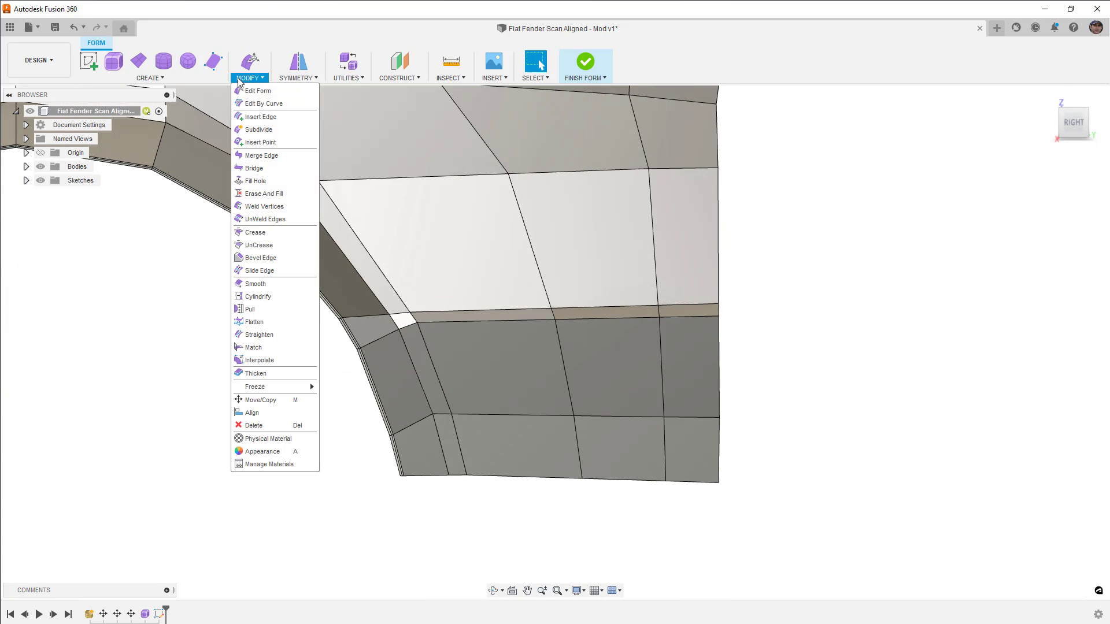
pyautogui.click(260, 142)
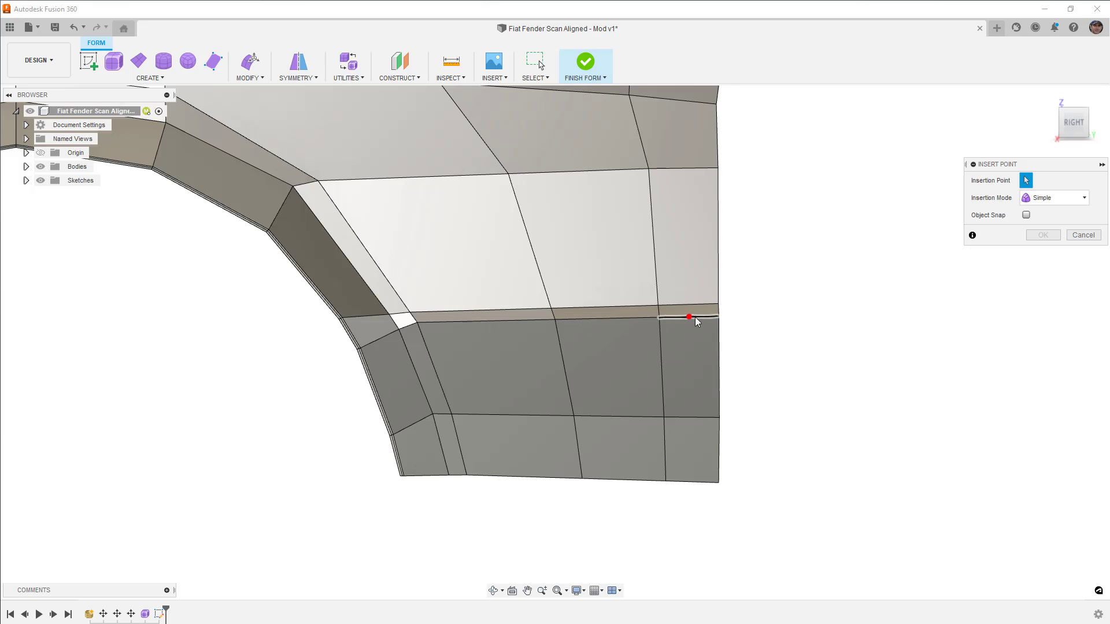
pyautogui.scroll(3, 699, 319)
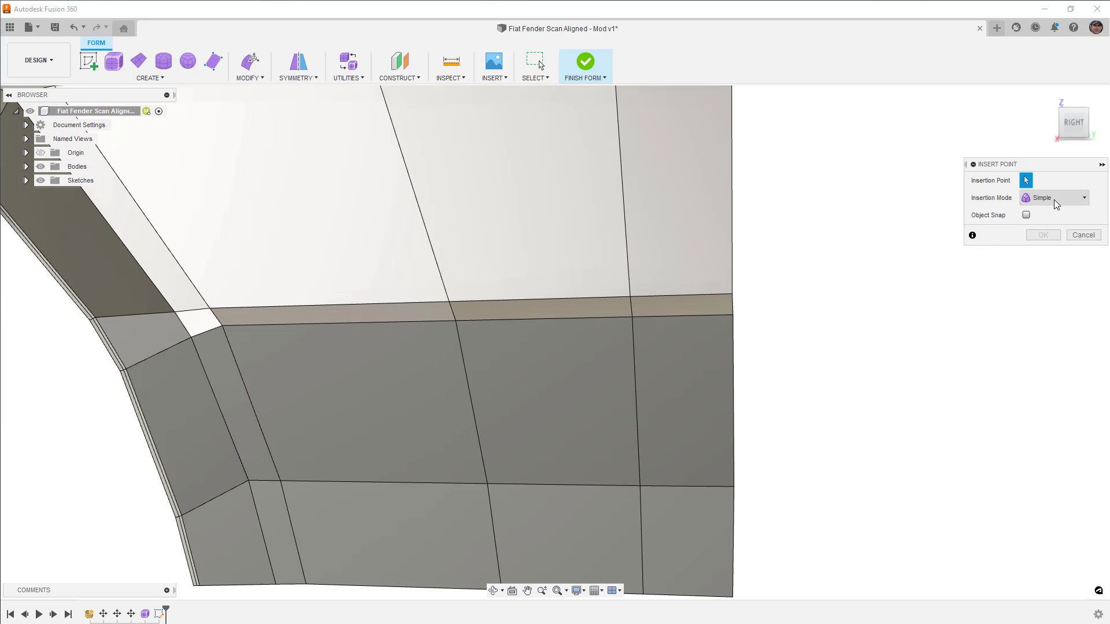
pyautogui.click(733, 305)
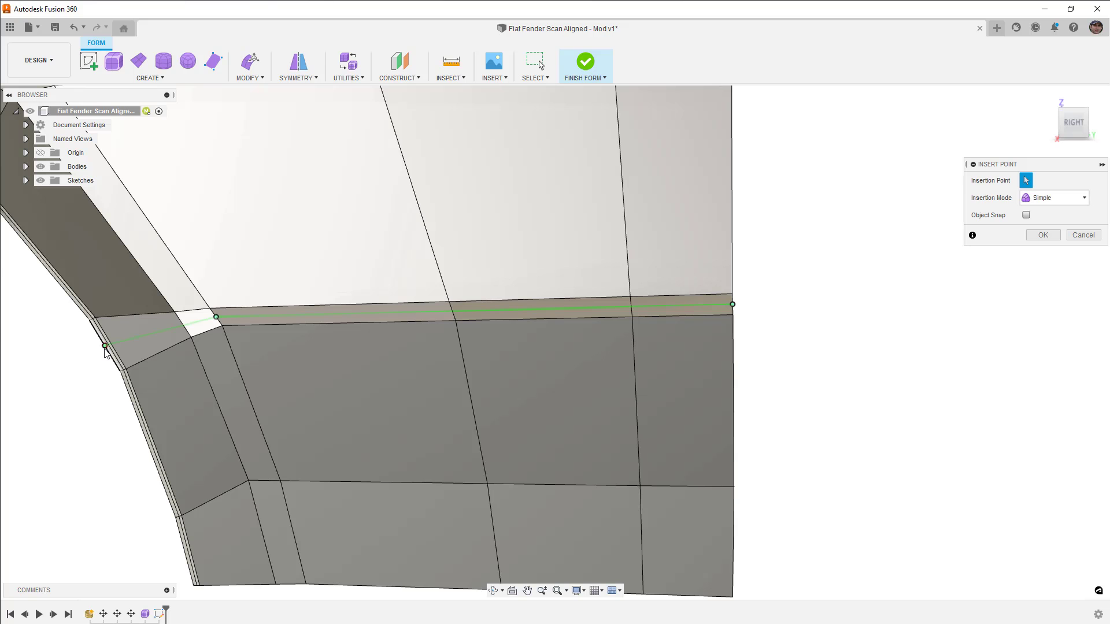
pyautogui.press('Return')
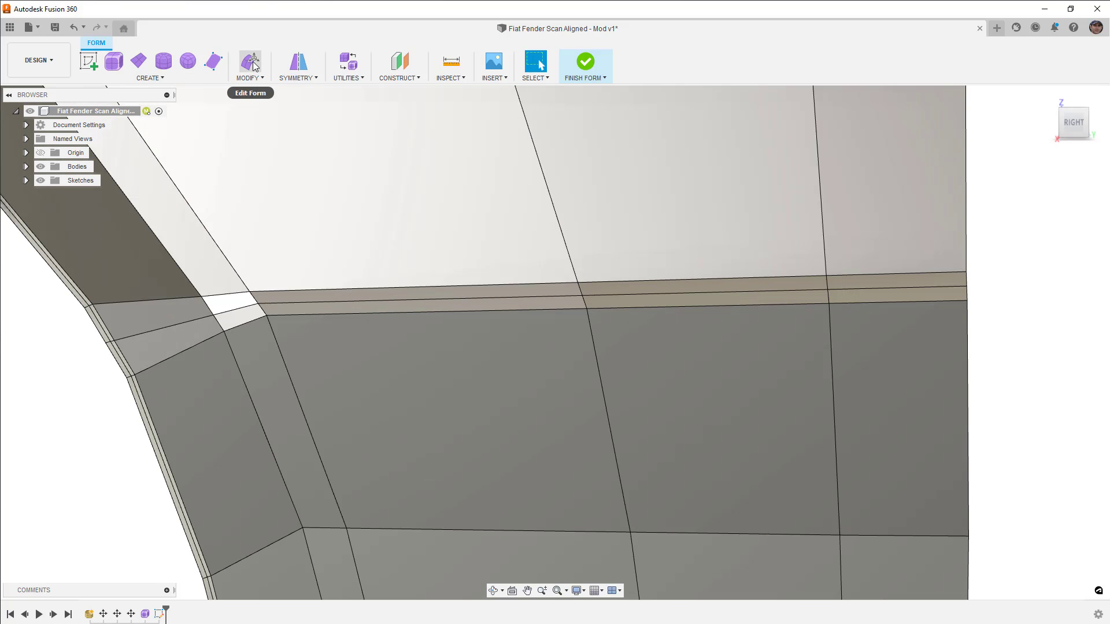
# Move the two short arch-corner edges in the side plane, undo, then re-nudge them slightly.
pyautogui.click(250, 61)
pyautogui.doubleClick(119, 351)
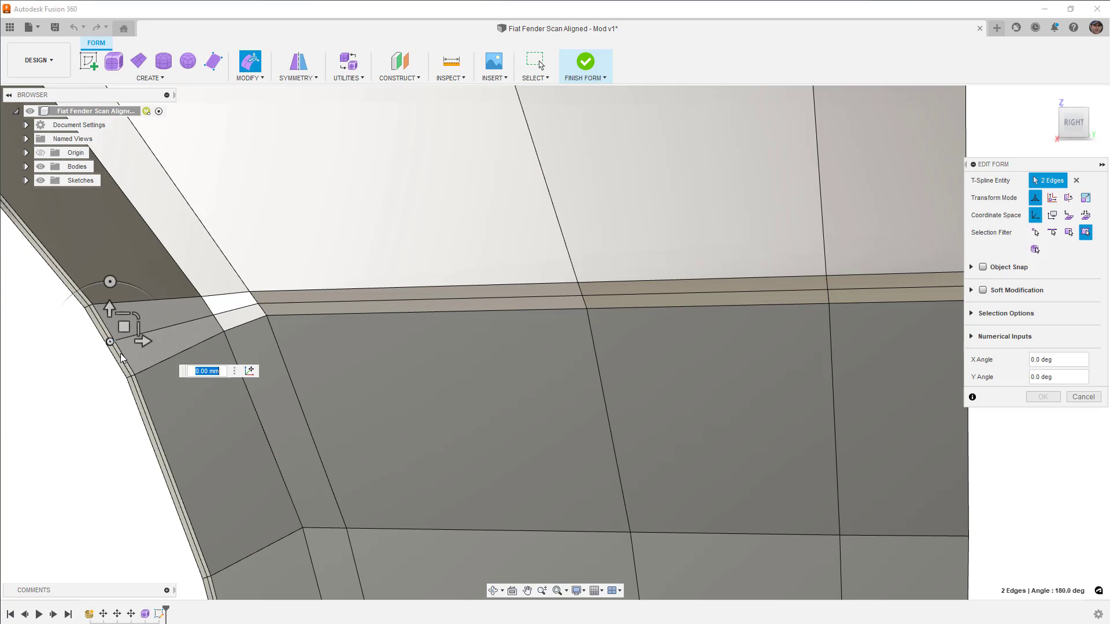
pyautogui.moveTo(123, 326)
pyautogui.mouseDown()
pyautogui.moveTo(152, 369)
pyautogui.moveTo(102, 286)
pyautogui.mouseUp()
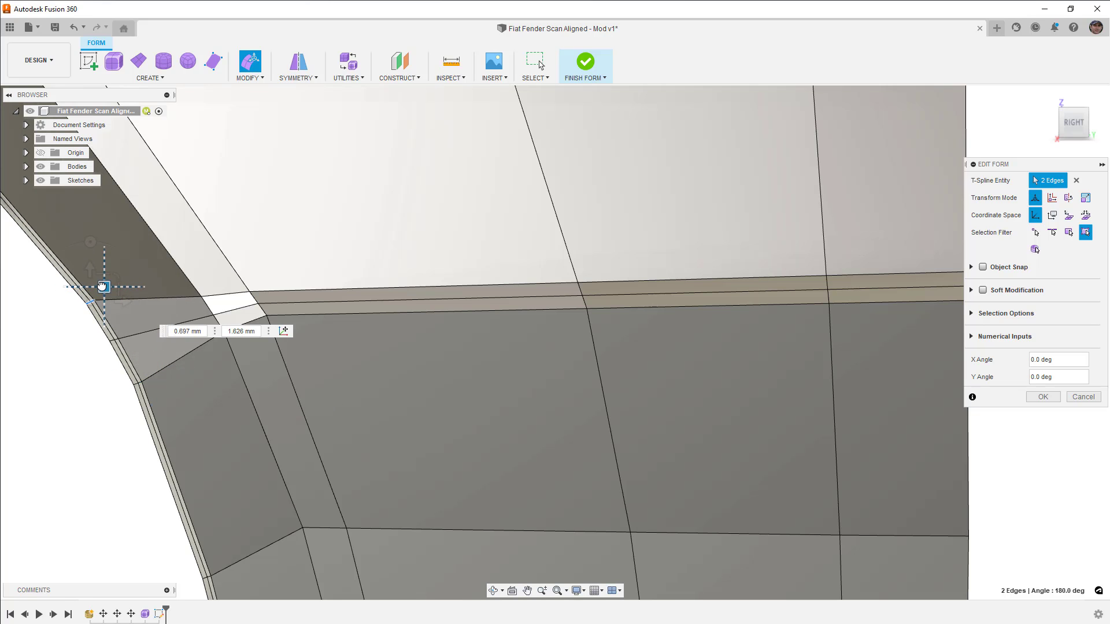
pyautogui.hotkey('ctrl', 'z')
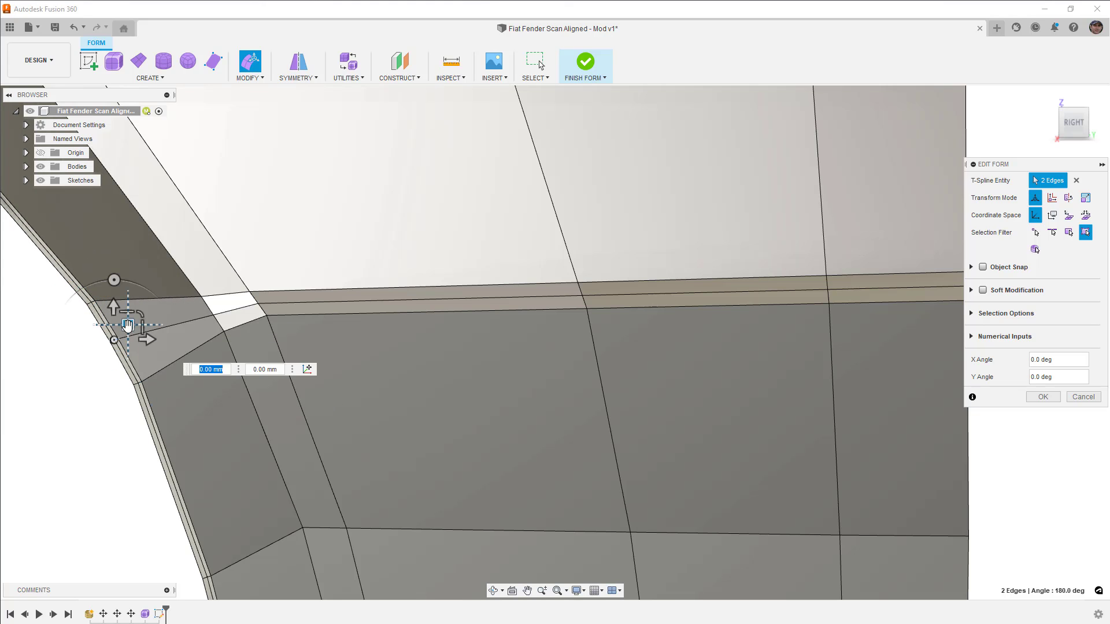
pyautogui.moveTo(128, 325); pyautogui.dragTo(128, 323)
pyautogui.scroll(-2, 104, 340)
pyautogui.scroll(-3, 127, 381)
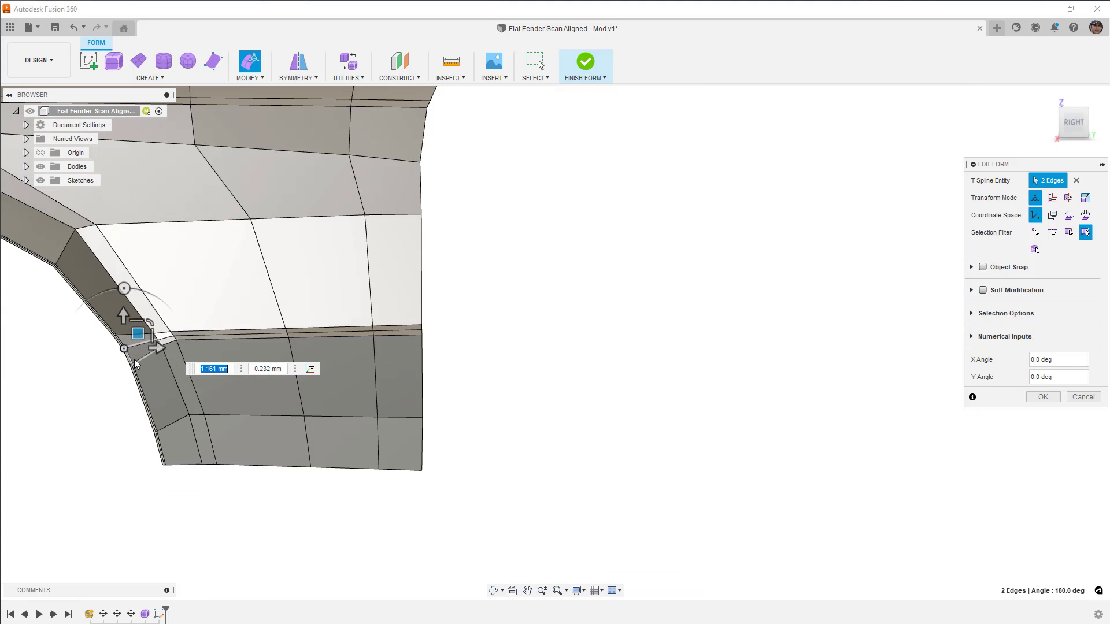
pyautogui.scroll(-2, 127, 382)
pyautogui.moveTo(128, 382); pyautogui.dragTo(437, 396, button='middle')
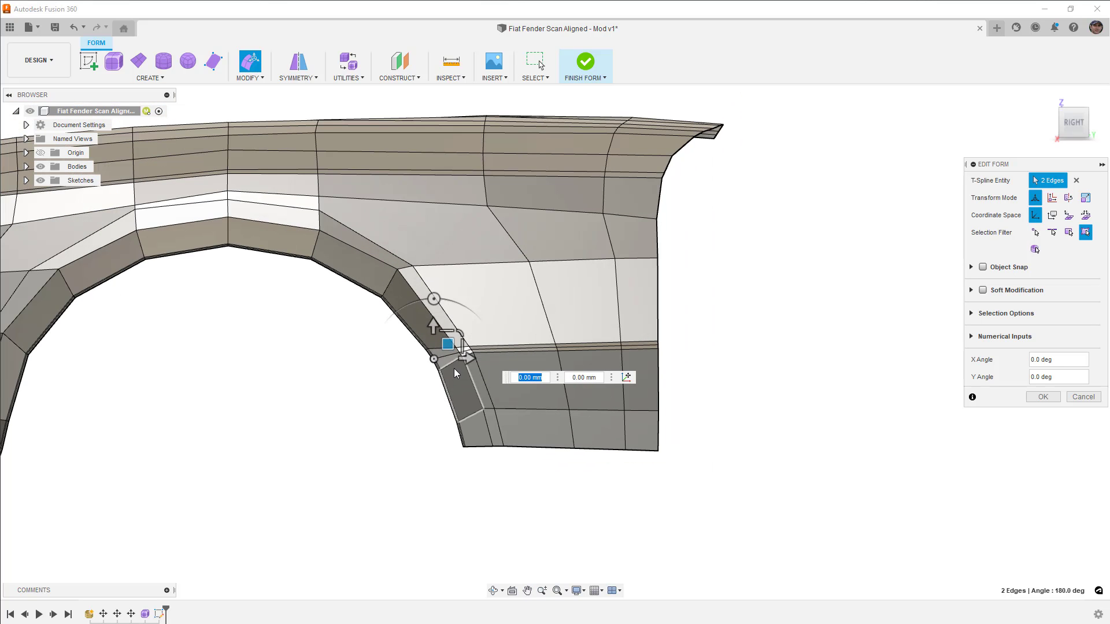
pyautogui.scroll(2, 413, 353)
pyautogui.moveTo(432, 382); pyautogui.dragTo(392, 379, button='middle')
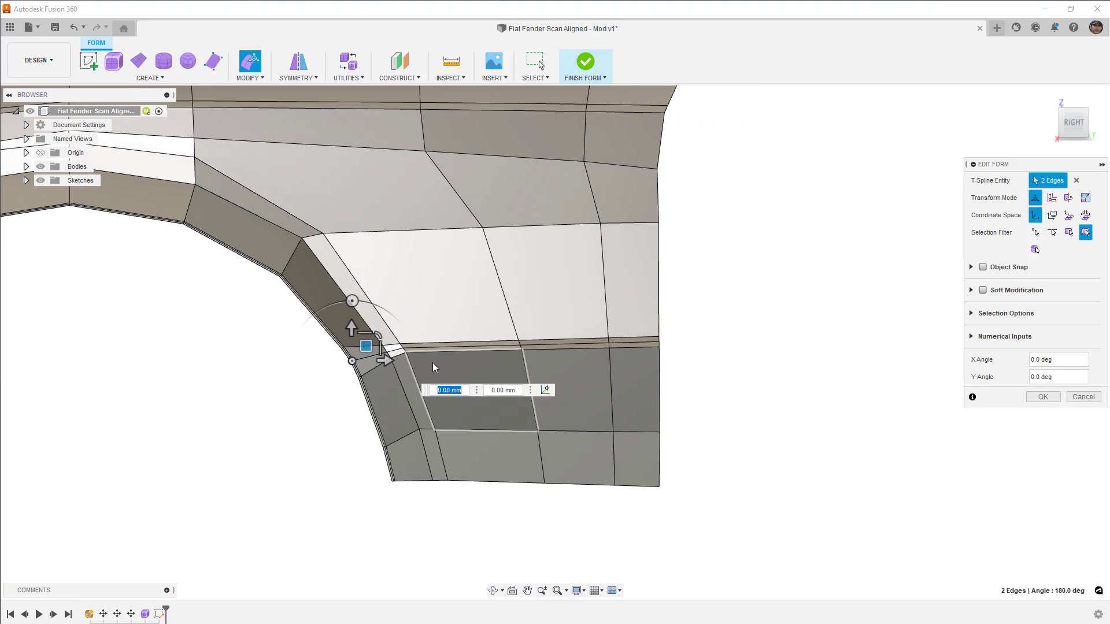
pyautogui.scroll(1, 571, 349)
# Select the long crease edges and shift them slightly while viewing from behind.
pyautogui.click(636, 342)
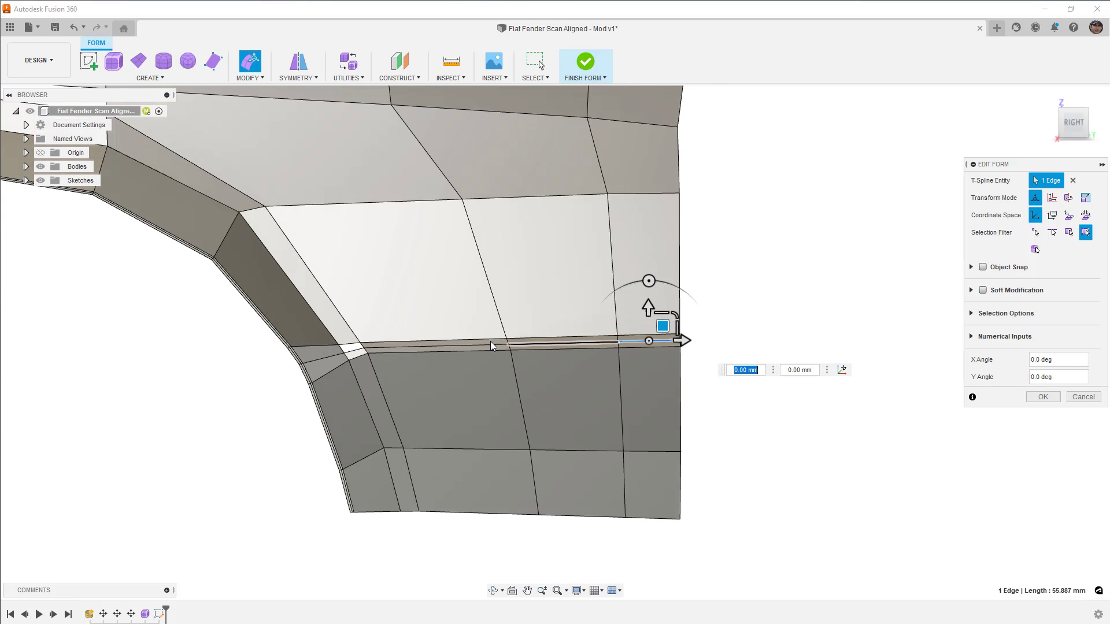
pyautogui.keyDown('shift'); pyautogui.click(415, 348); pyautogui.keyUp('shift')
pyautogui.scroll(-2, 551, 342)
pyautogui.keyDown('shift'); pyautogui.moveTo(430, 361); pyautogui.dragTo(487, 368, button='middle'); pyautogui.keyUp('shift')
pyautogui.scroll(1, 513, 367)
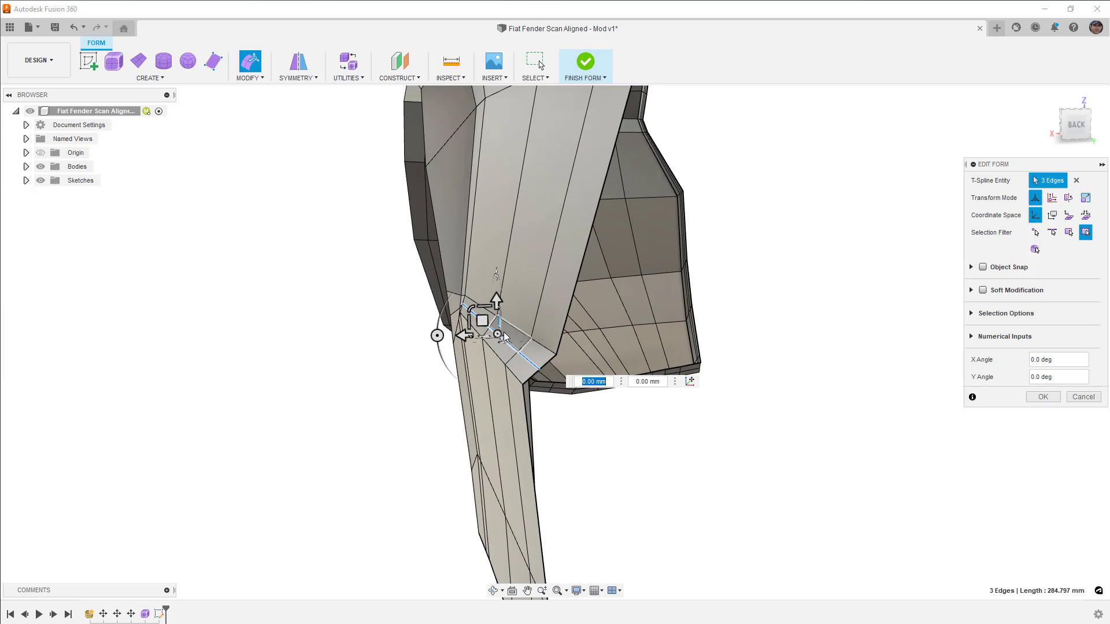
pyautogui.moveTo(482, 327); pyautogui.dragTo(483, 324)
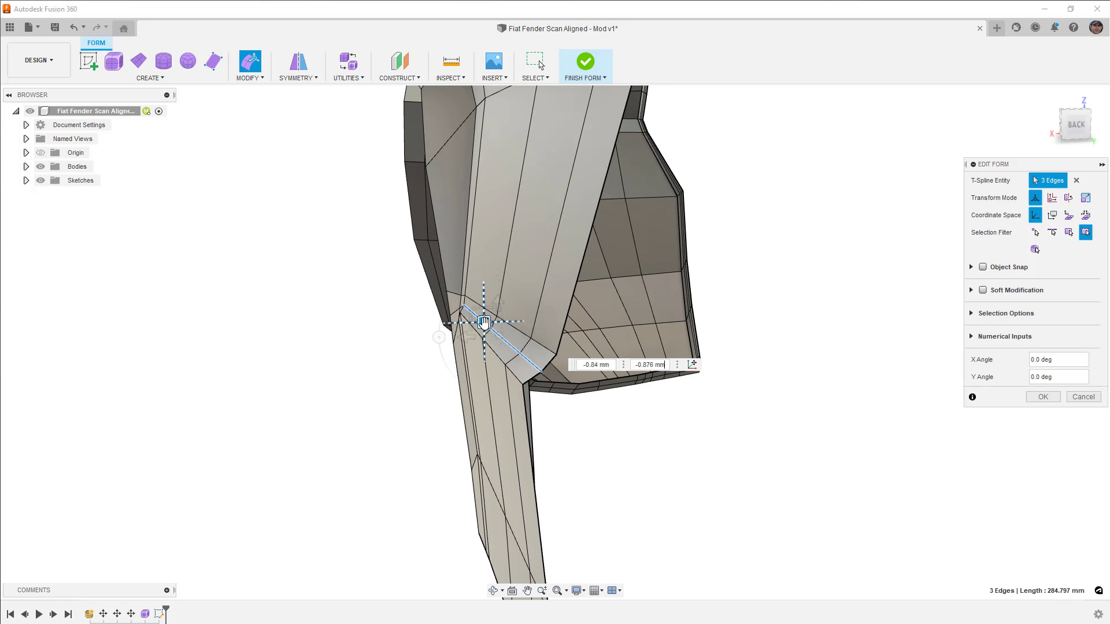
pyautogui.keyDown('shift'); pyautogui.moveTo(483, 323); pyautogui.dragTo(487, 369, button='middle'); pyautogui.keyUp('shift')
pyautogui.click(412, 414)
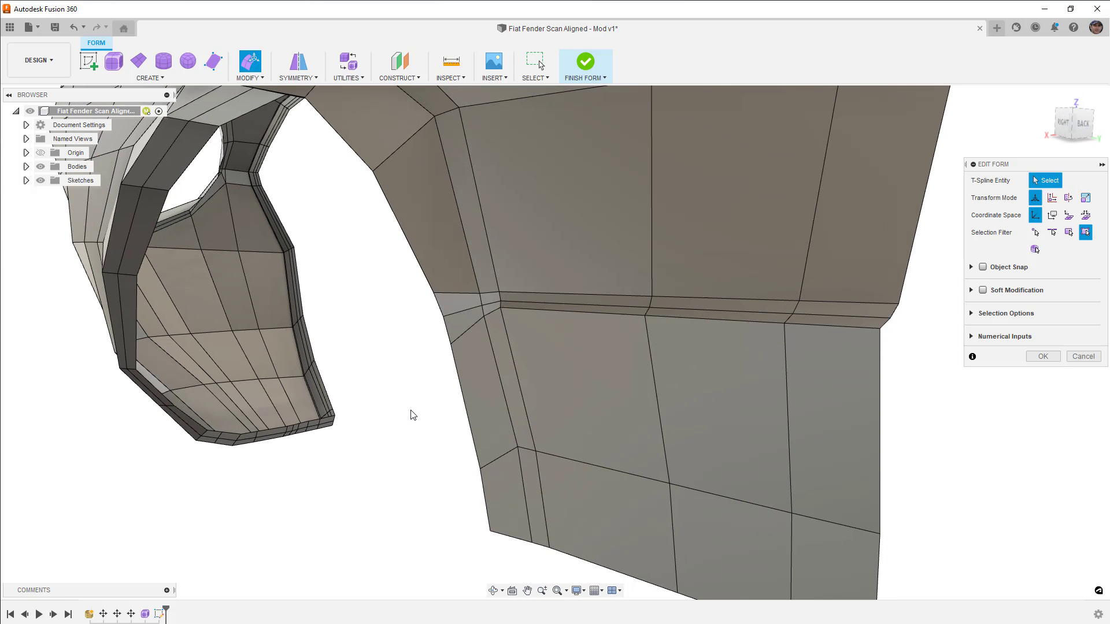
# Check the fender in smooth display from the Right view and finish the free-form edit.
pyautogui.hotkey('ctrl', '3')
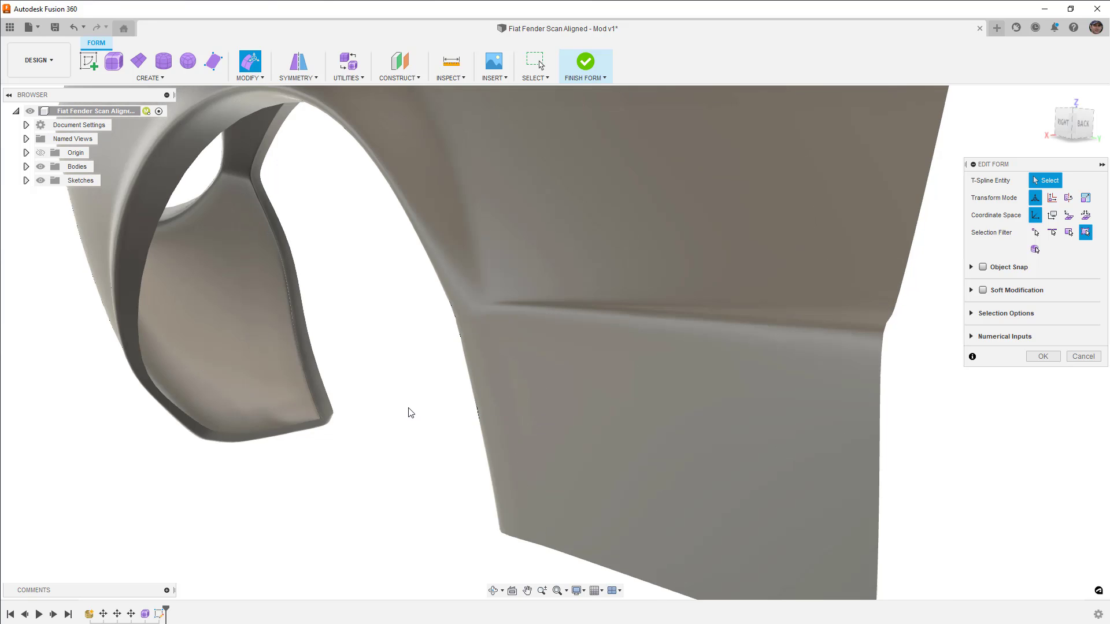
pyautogui.scroll(-5, 411, 415)
pyautogui.moveTo(428, 414)
pyautogui.keyDown('shift'); pyautogui.mouseDown(button='middle')
pyautogui.moveTo(478, 402)
pyautogui.moveTo(473, 423)
pyautogui.moveTo(474, 407)
pyautogui.moveTo(495, 405)
pyautogui.moveTo(463, 411)
pyautogui.moveTo(485, 406)
pyautogui.mouseUp(button='middle'); pyautogui.keyUp('shift')
pyautogui.moveTo(1074, 124)
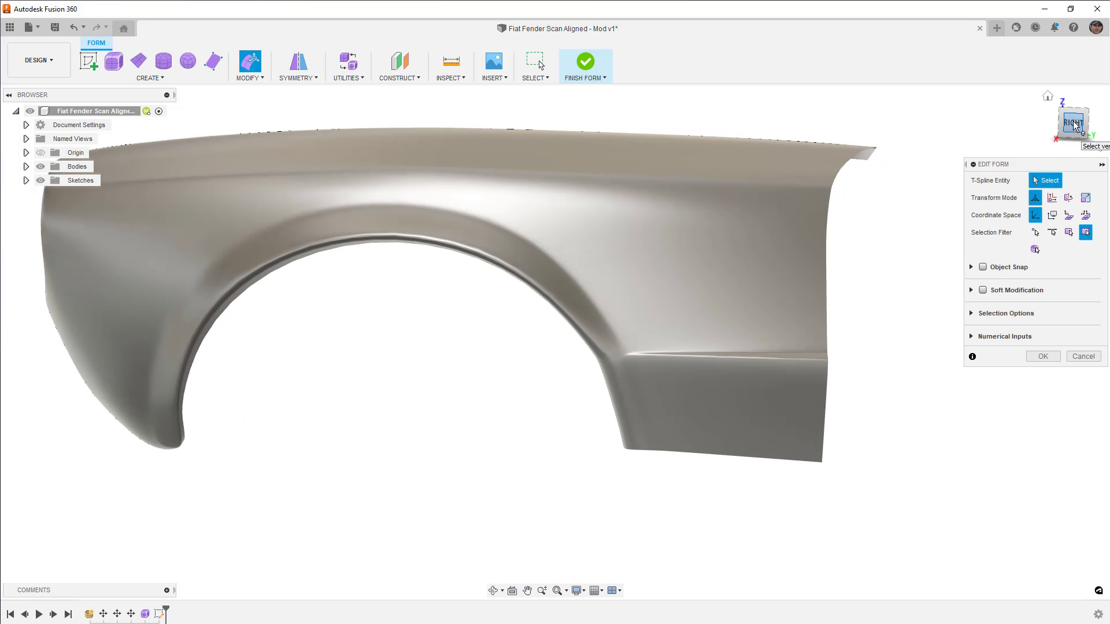
pyautogui.click(1058, 130)
pyautogui.scroll(5, 663, 393)
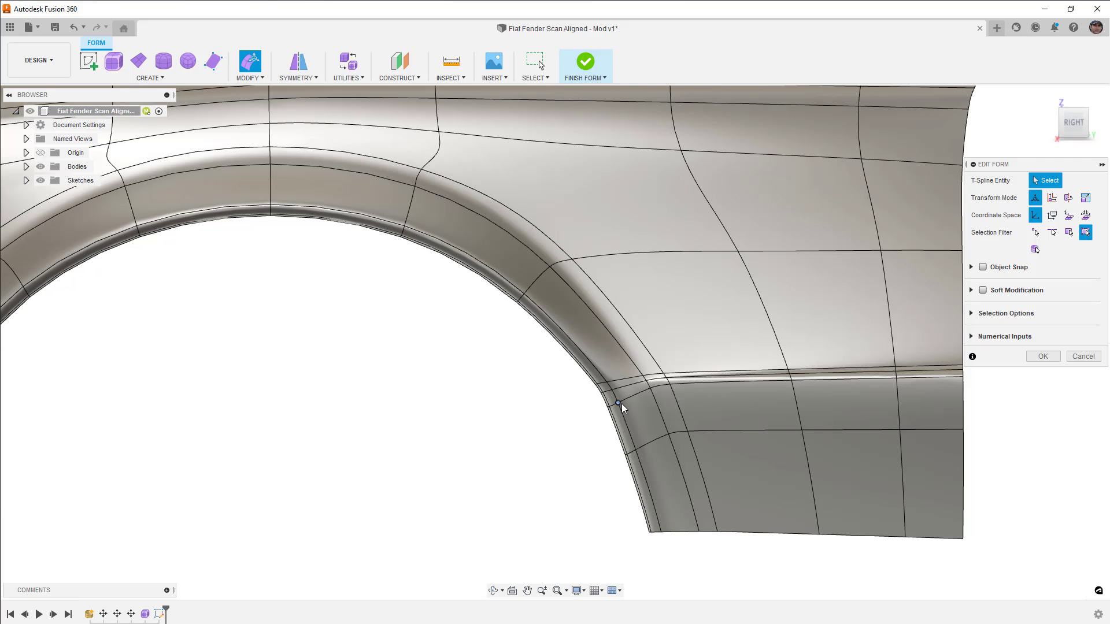
pyautogui.click(619, 403)
pyautogui.click(1046, 358)
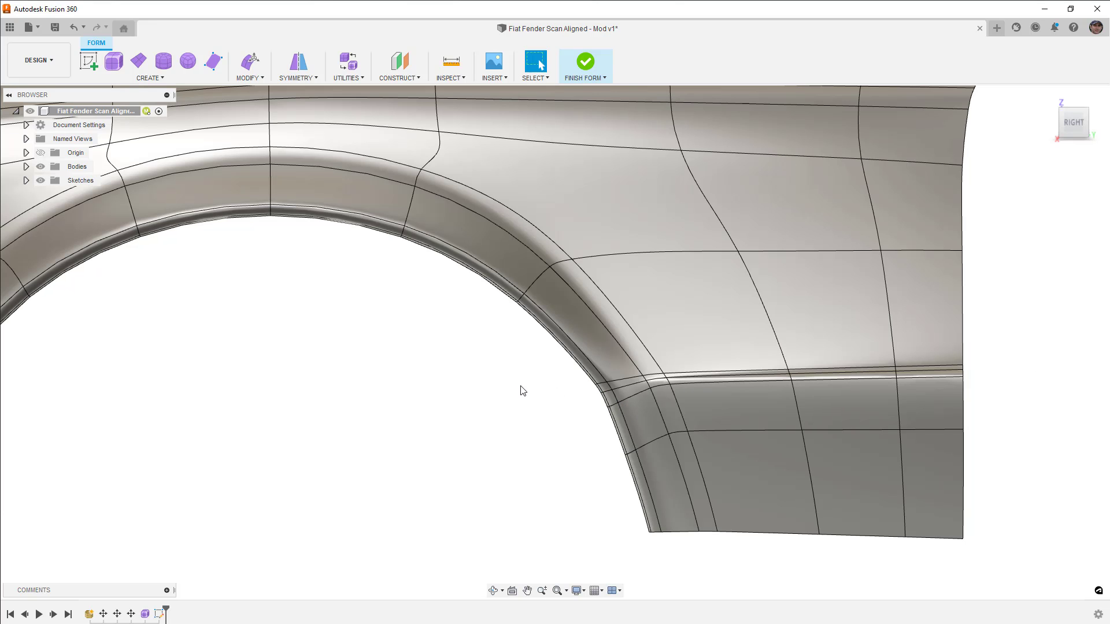
# Apply Make Uniform to the fender body and return to faceted box display.
pyautogui.click(347, 64)
pyautogui.click(364, 118)
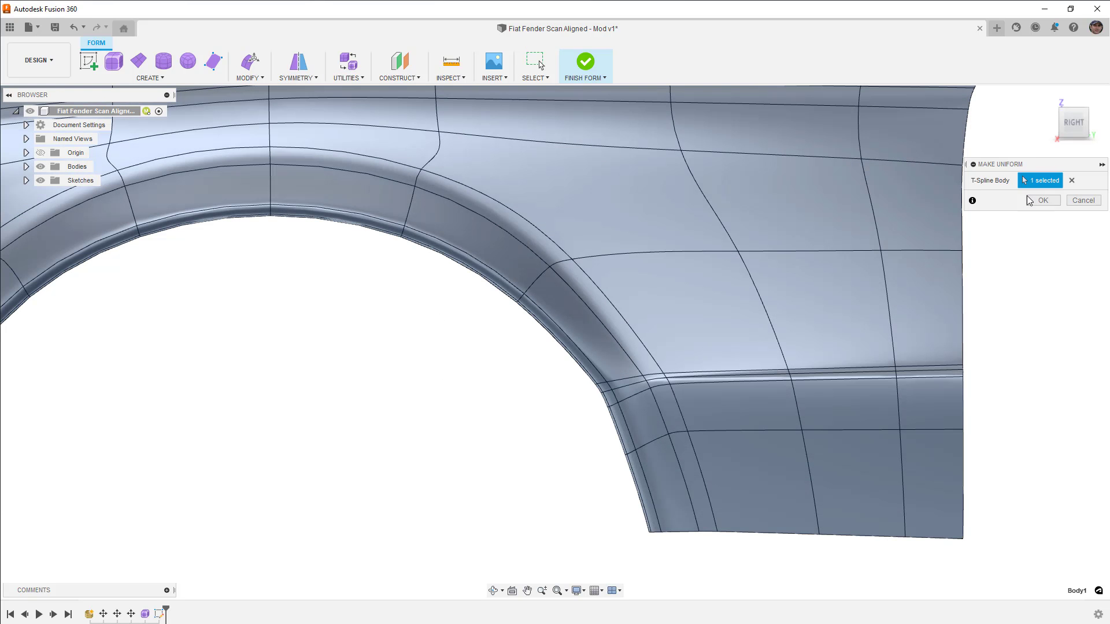
pyautogui.click(1042, 201)
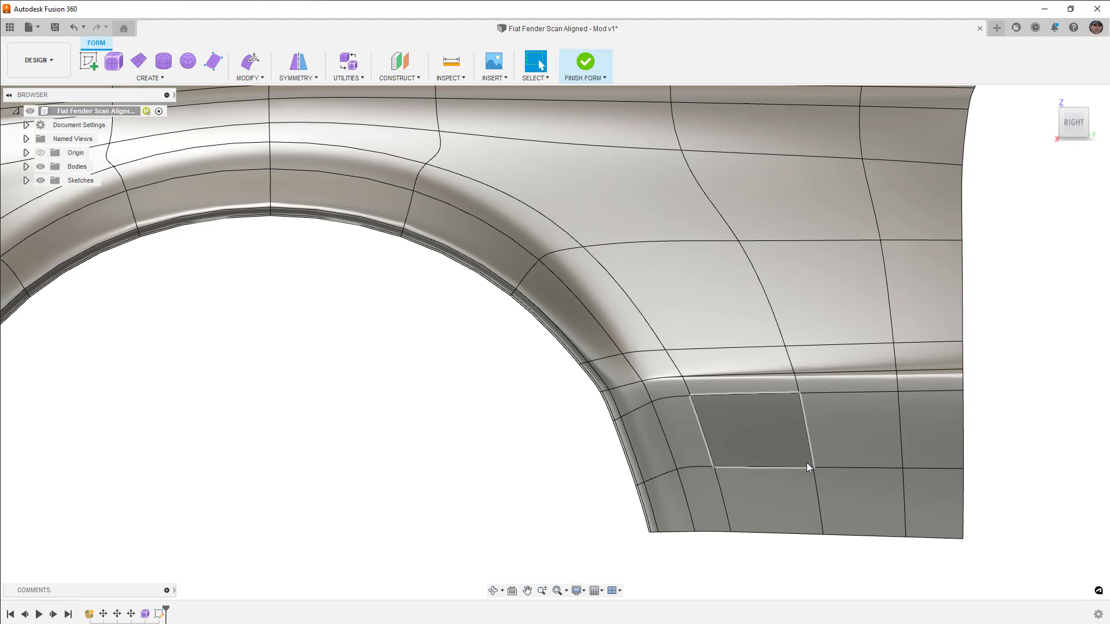
pyautogui.click(643, 431)
pyautogui.hotkey('alt', '1')
pyautogui.scroll(2, 602, 398)
pyautogui.scroll(1, 602, 397)
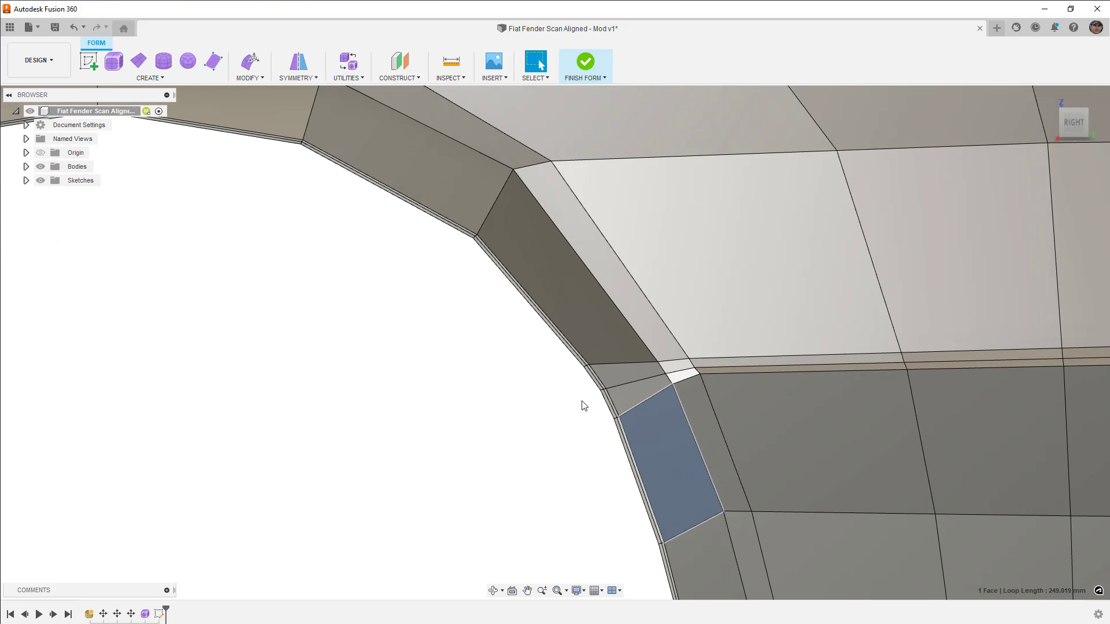
pyautogui.scroll(1, 570, 404)
pyautogui.click(535, 415)
# Insert an edge from the crease corner to the wheel-arch edge.
pyautogui.click(255, 80)
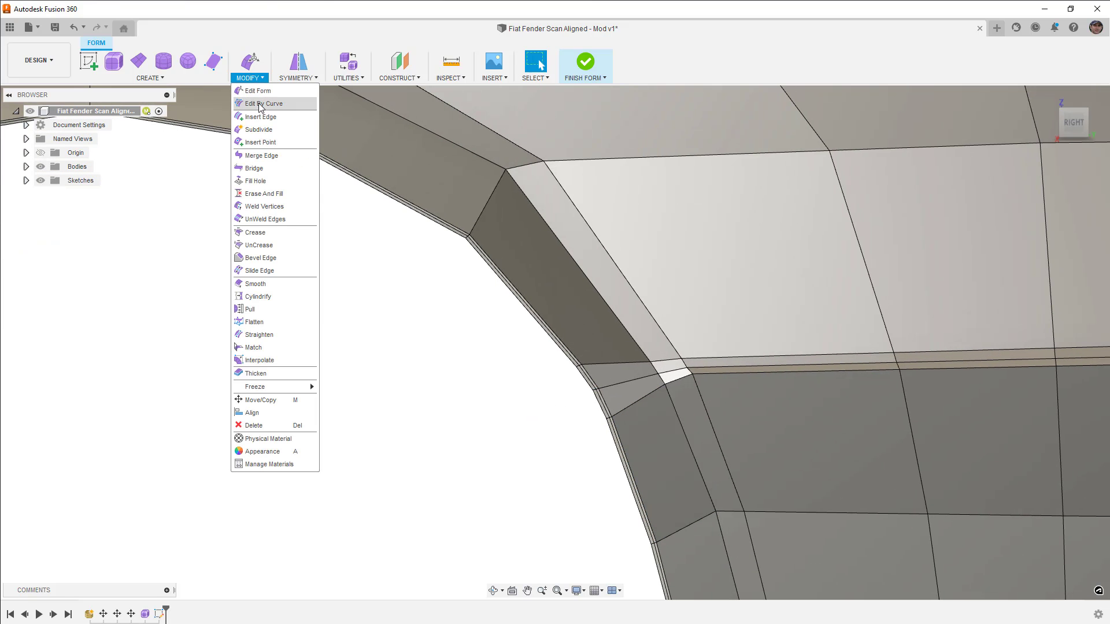
pyautogui.click(260, 135)
pyautogui.click(682, 357)
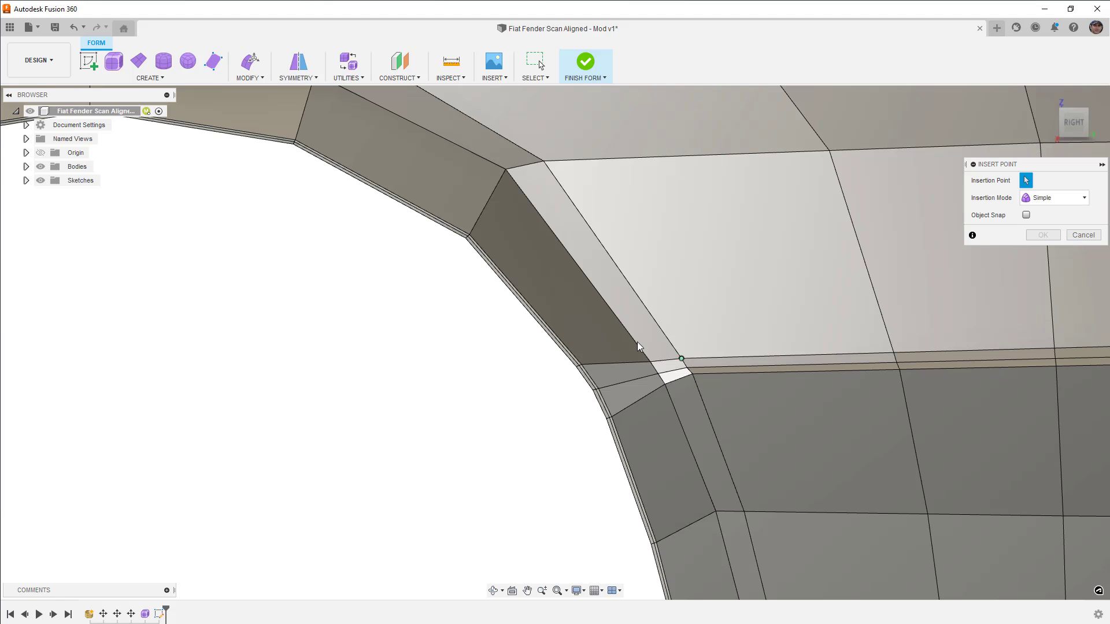
pyautogui.click(564, 345)
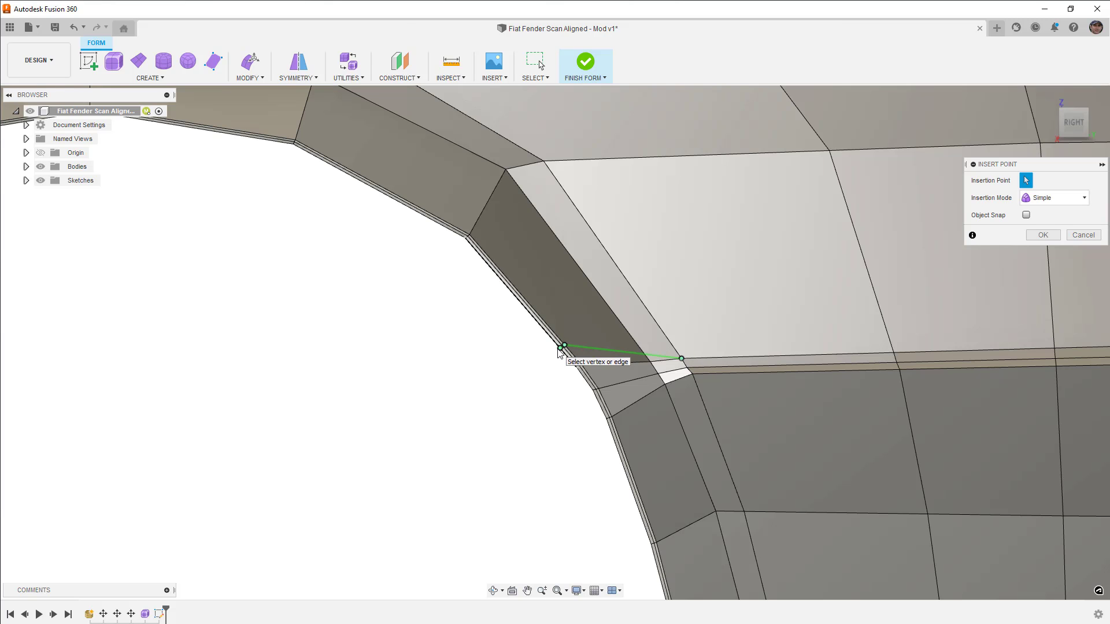
pyautogui.press('Return')
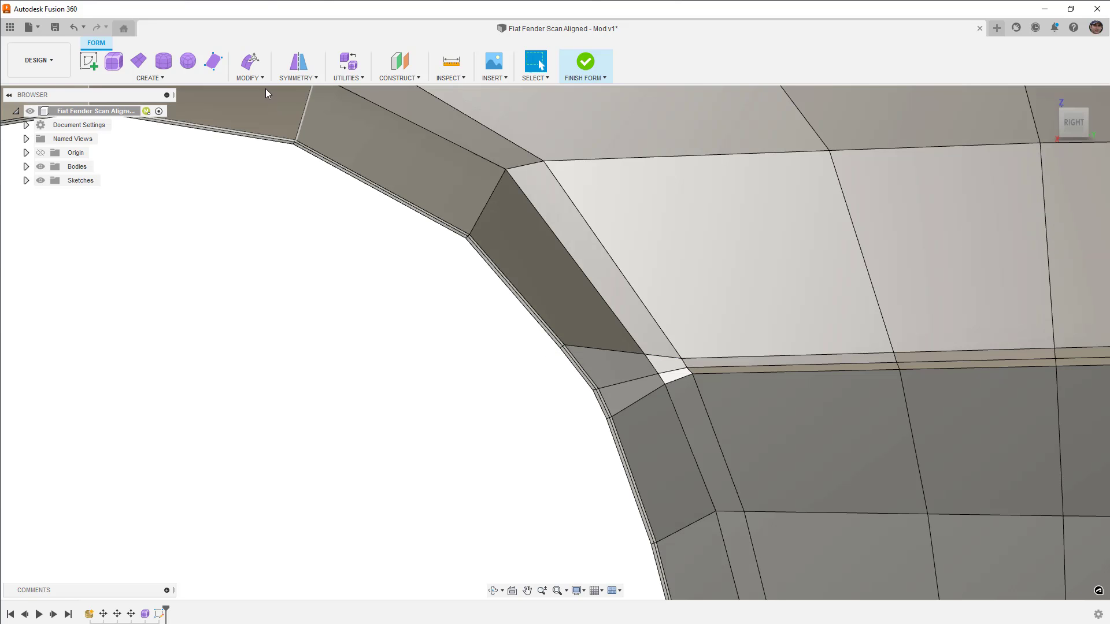
# Insert a second edge from the crease corner to a point lower on the fender.
pyautogui.click(250, 70)
pyautogui.click(269, 143)
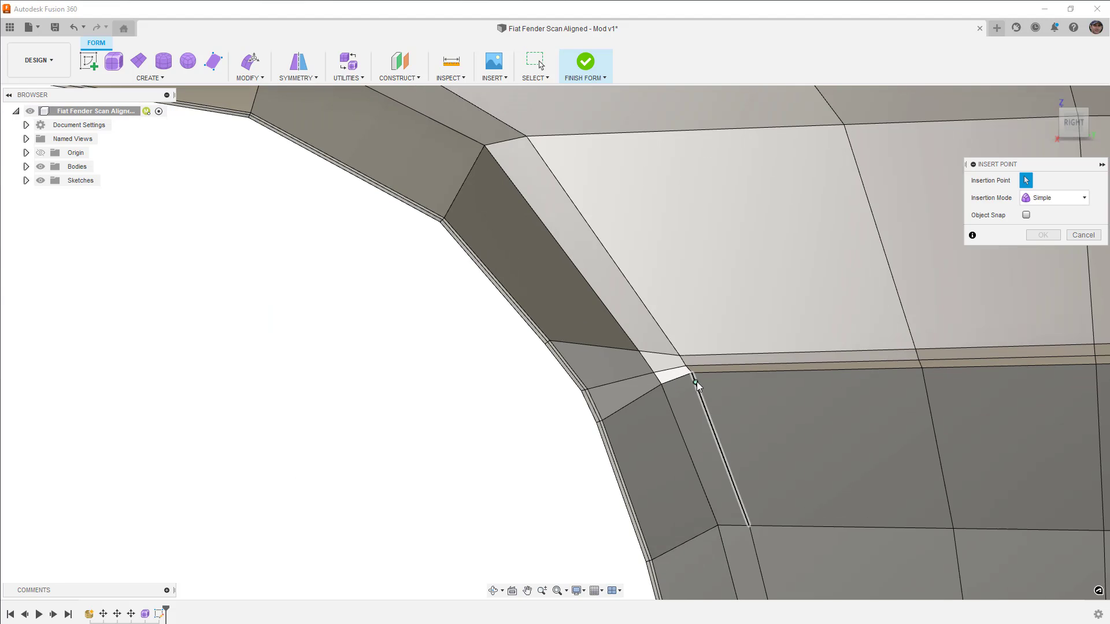
pyautogui.scroll(1, 690, 391)
pyautogui.click(691, 373)
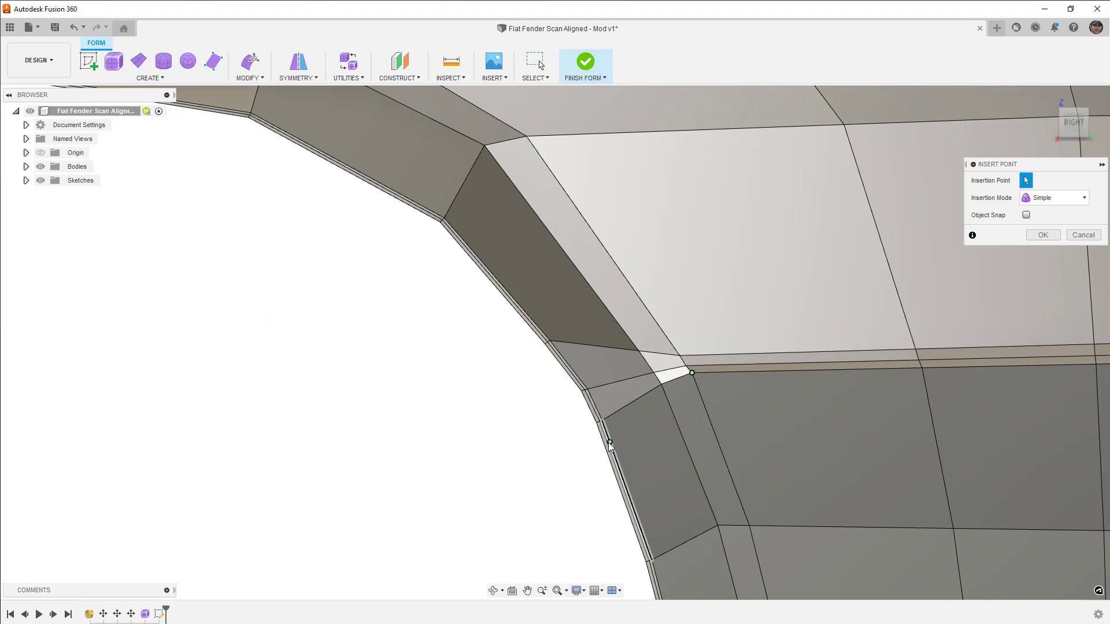
pyautogui.click(608, 444)
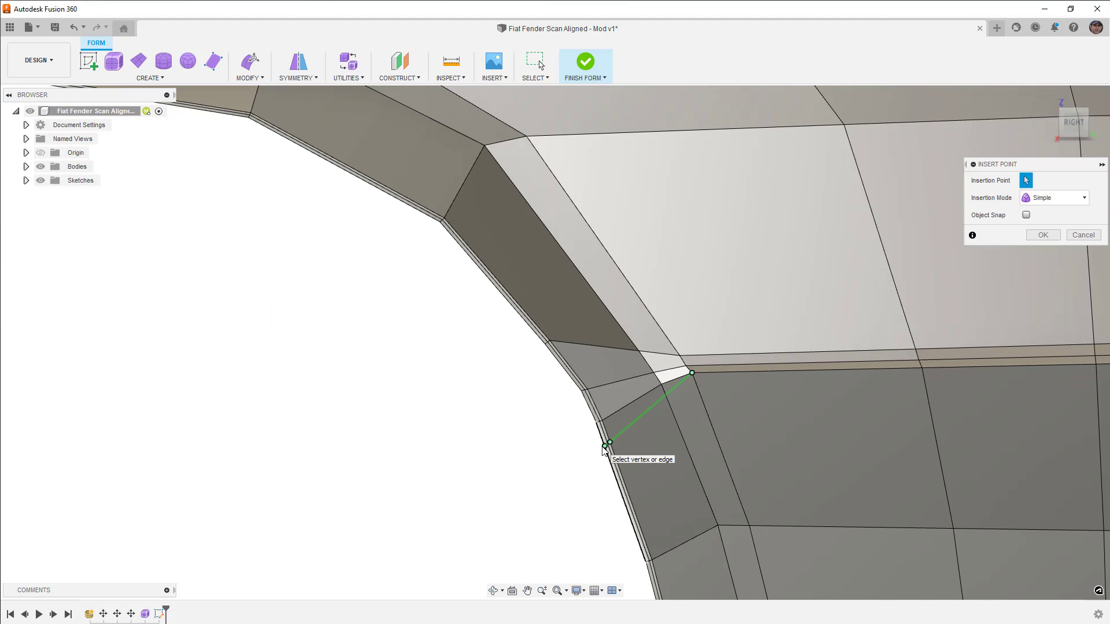
pyautogui.press('Return')
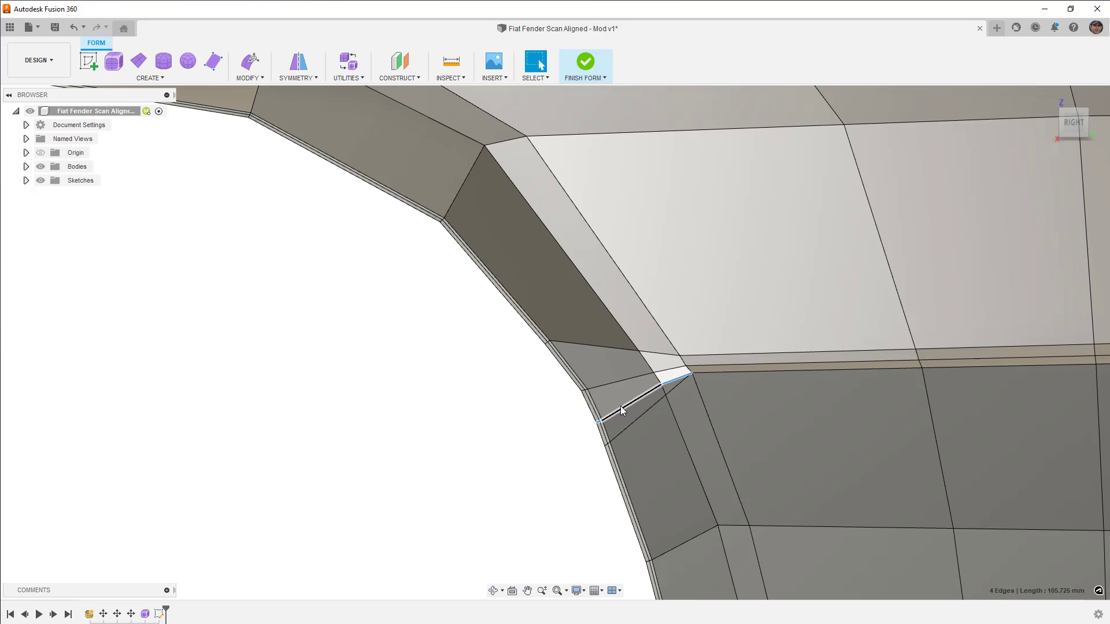
# Box-select the two new crease edges, nudge them into place, and switch to smooth display.
pyautogui.click(249, 63)
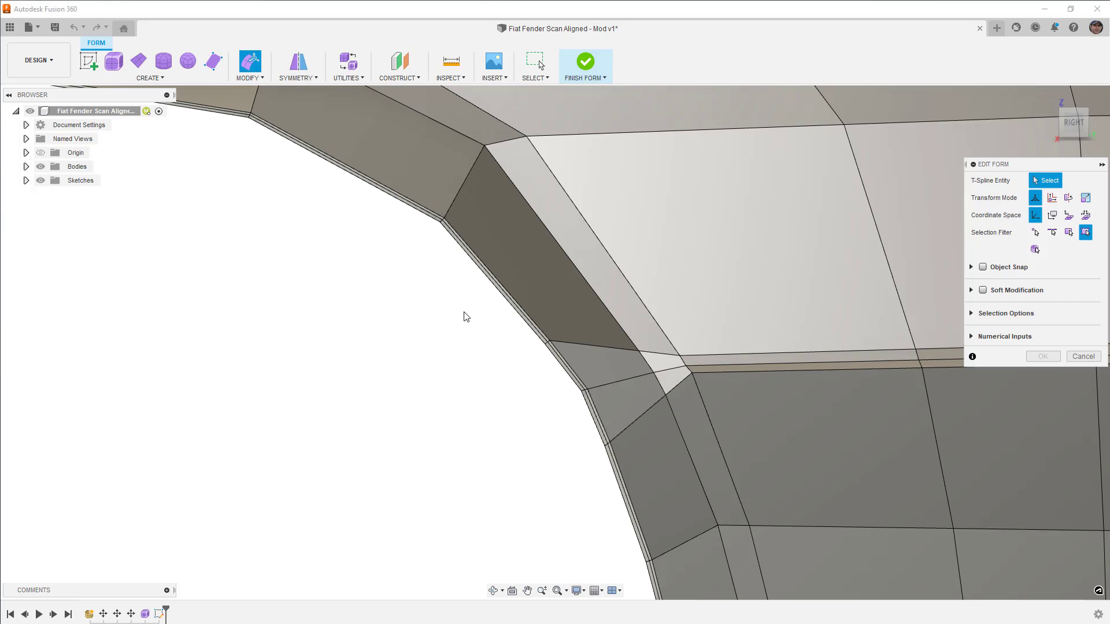
pyautogui.moveTo(511, 322); pyautogui.dragTo(584, 385)
pyautogui.moveTo(560, 330); pyautogui.dragTo(564, 324)
pyautogui.moveTo(609, 446); pyautogui.dragTo(623, 431)
pyautogui.click(555, 413)
pyautogui.hotkey('alt', '3')
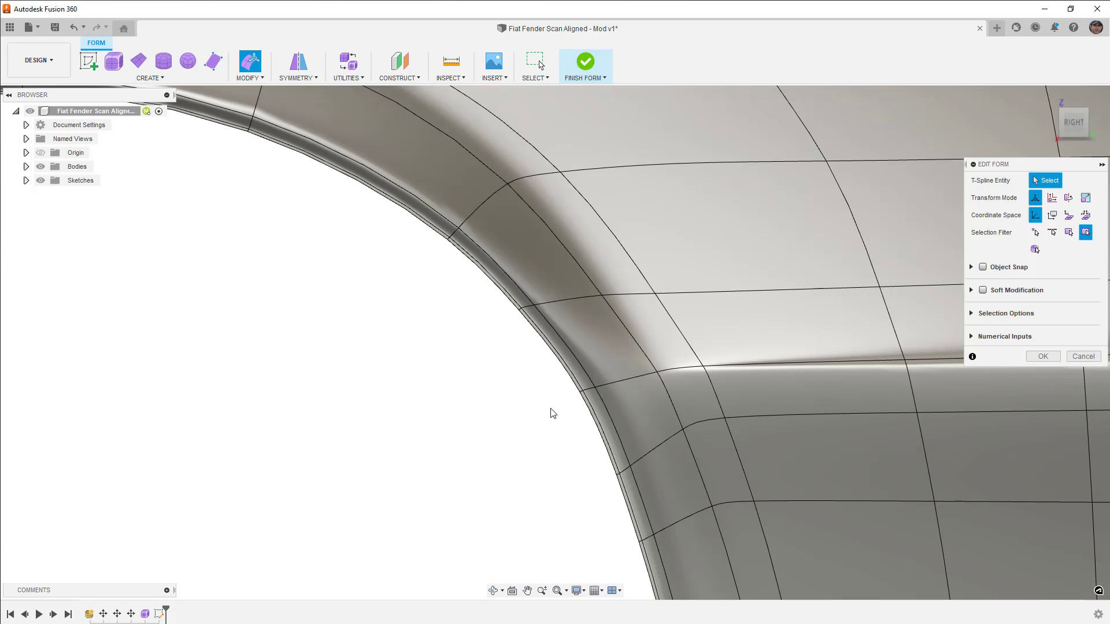
pyautogui.scroll(-3, 554, 413)
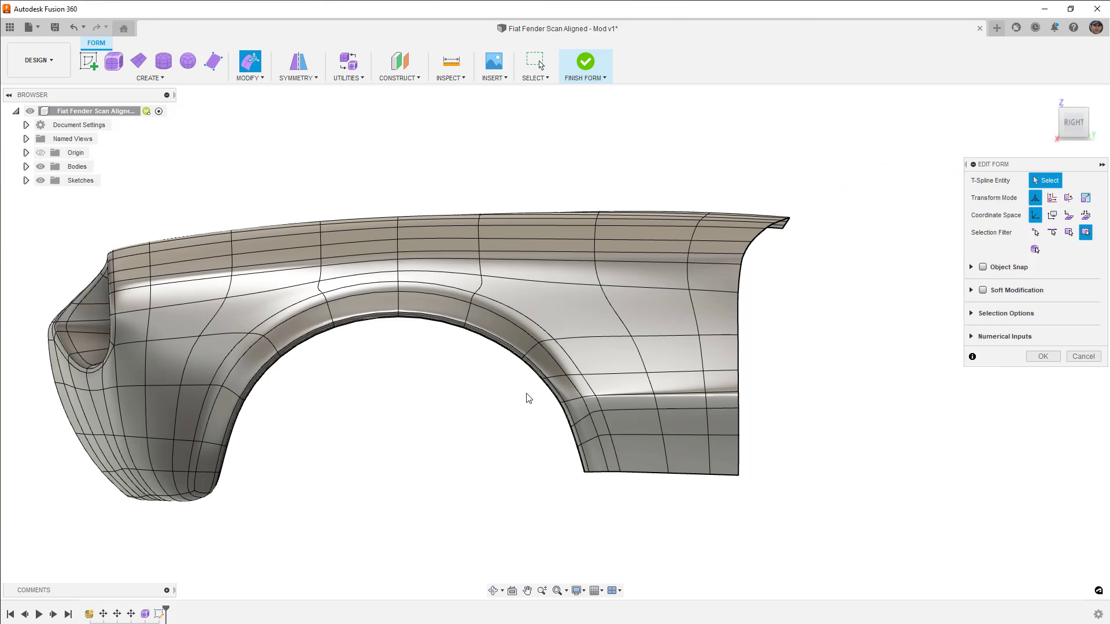
# Accept the edge moves, hide the control edges, and orbit around the smooth fender.
pyautogui.click(1045, 357)
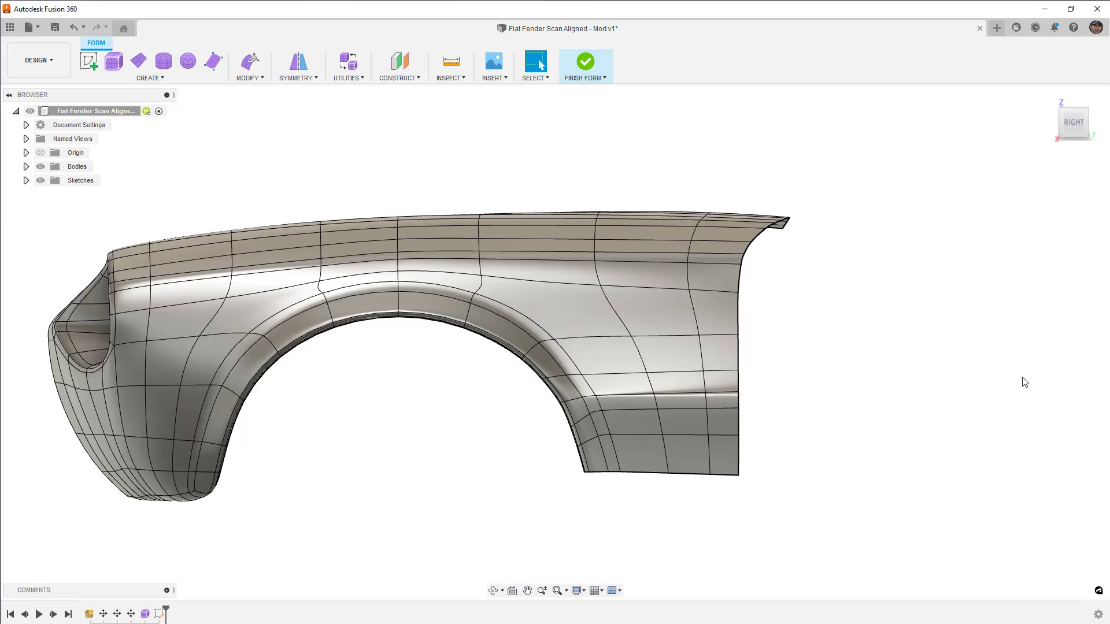
pyautogui.hotkey('alt', '3')
pyautogui.scroll(-2, 949, 378)
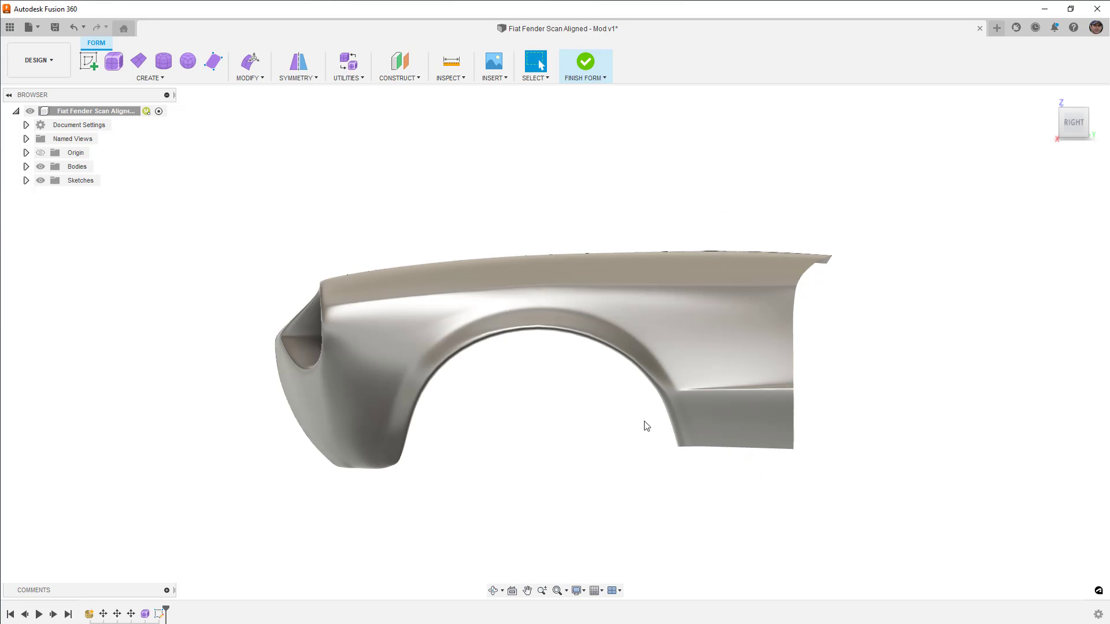
pyautogui.keyDown('shift'); pyautogui.moveTo(620, 416); pyautogui.dragTo(618, 420, button='middle'); pyautogui.keyUp('shift')
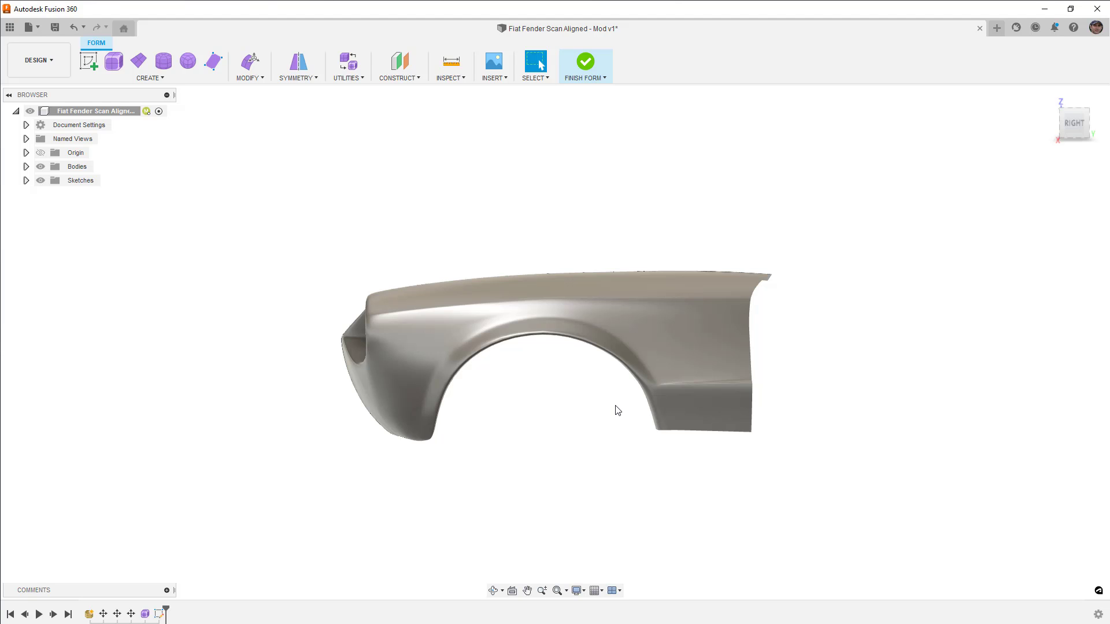
pyautogui.keyDown('shift'); pyautogui.moveTo(634, 412); pyautogui.dragTo(670, 397, button='middle'); pyautogui.keyUp('shift')
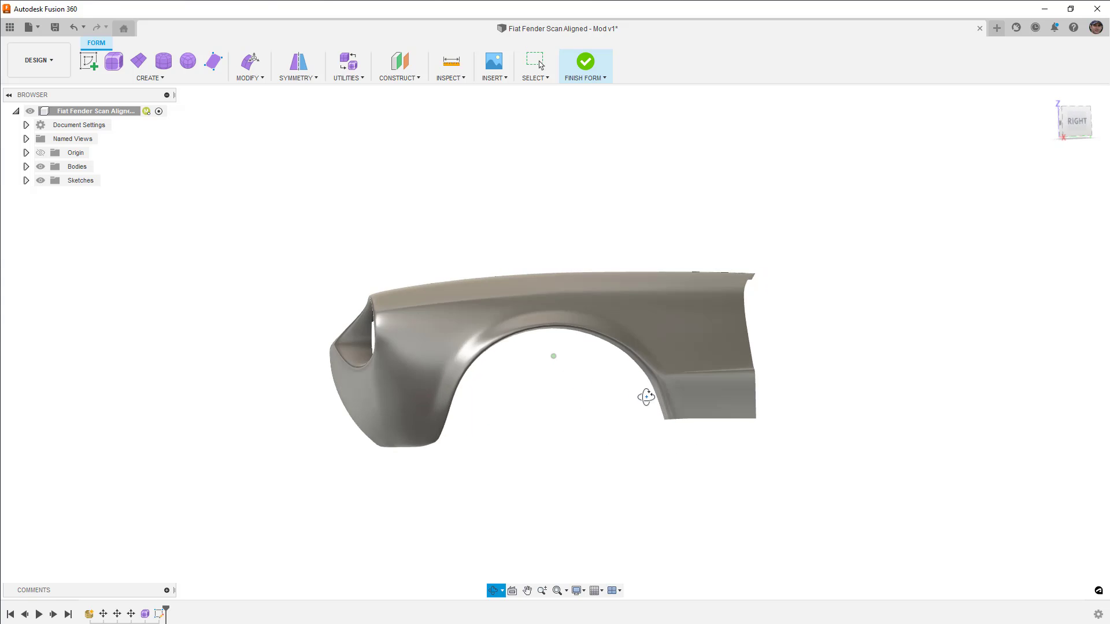
pyautogui.moveTo(671, 397)
pyautogui.keyDown('shift'); pyautogui.mouseDown(button='middle')
pyautogui.moveTo(621, 400)
pyautogui.moveTo(641, 413)
pyautogui.mouseUp(button='middle'); pyautogui.keyUp('shift')
pyautogui.scroll(2, 639, 394)
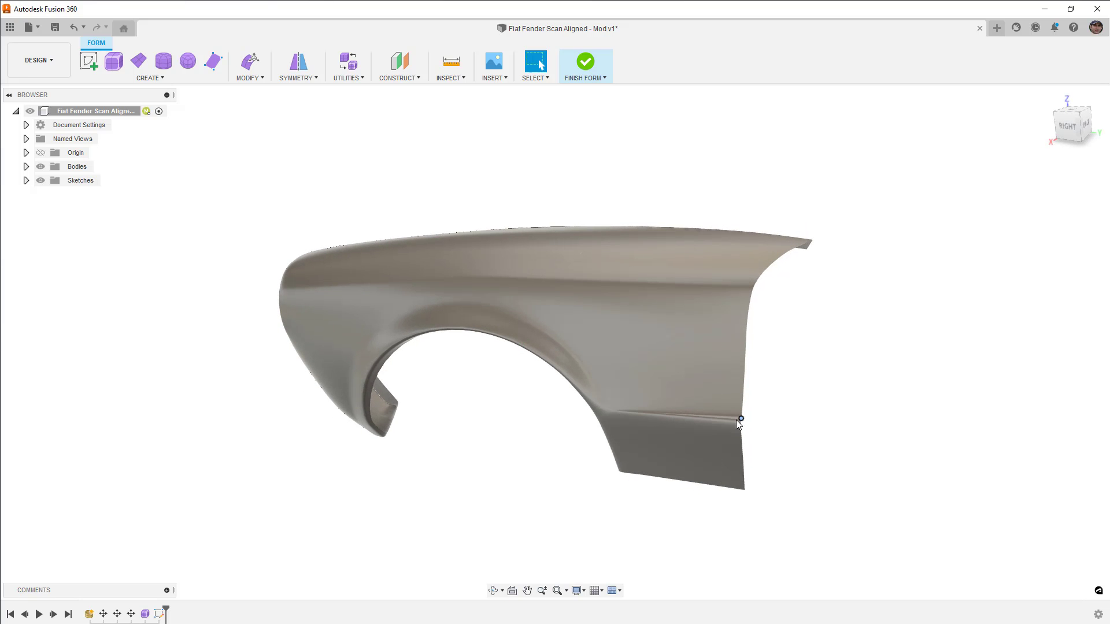
pyautogui.scroll(2, 737, 420)
pyautogui.scroll(2, 741, 418)
pyautogui.moveTo(746, 417)
pyautogui.keyDown('shift'); pyautogui.mouseDown(button='middle')
pyautogui.moveTo(812, 389)
pyautogui.moveTo(806, 425)
pyautogui.mouseUp(button='middle'); pyautogui.keyUp('shift')
# Finish the form, make Body1 visible, and orbit in on the lower crease corner.
pyautogui.click(587, 63)
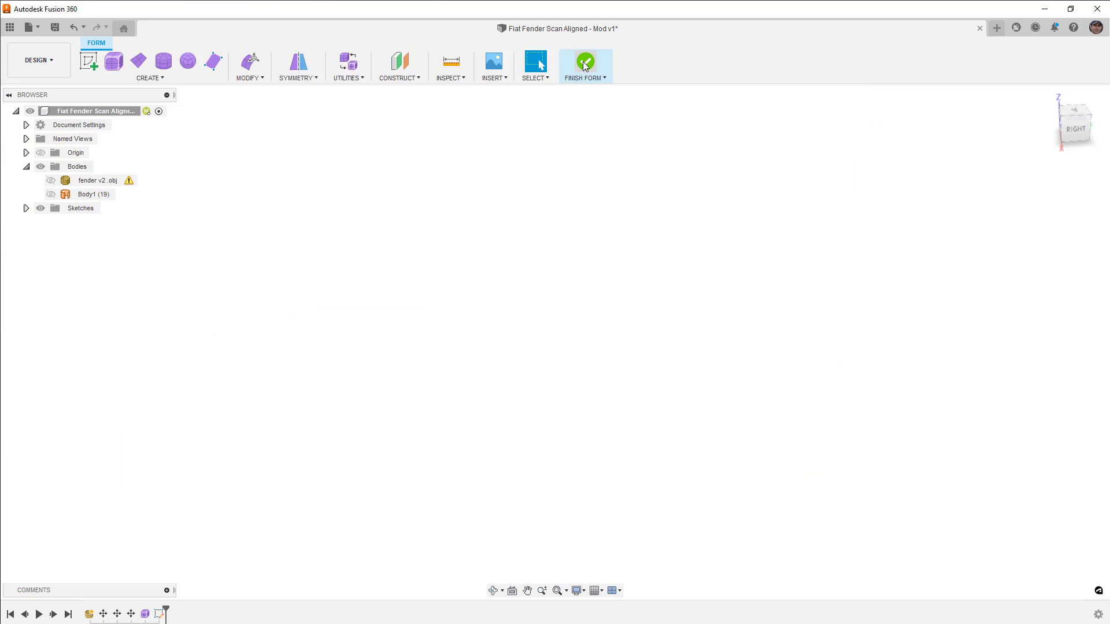
pyautogui.click(50, 194)
pyautogui.scroll(-3, 607, 417)
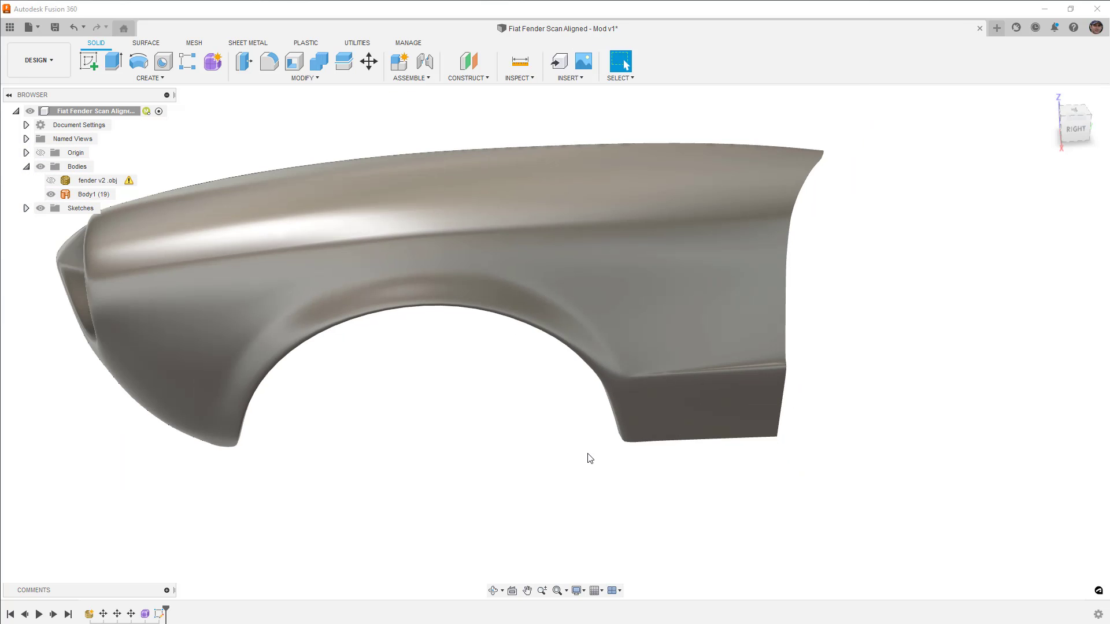
pyautogui.keyDown('shift'); pyautogui.moveTo(587, 456); pyautogui.dragTo(567, 422, button='middle'); pyautogui.keyUp('shift')
pyautogui.keyDown('shift'); pyautogui.moveTo(478, 359); pyautogui.dragTo(486, 367, button='middle'); pyautogui.keyUp('shift')
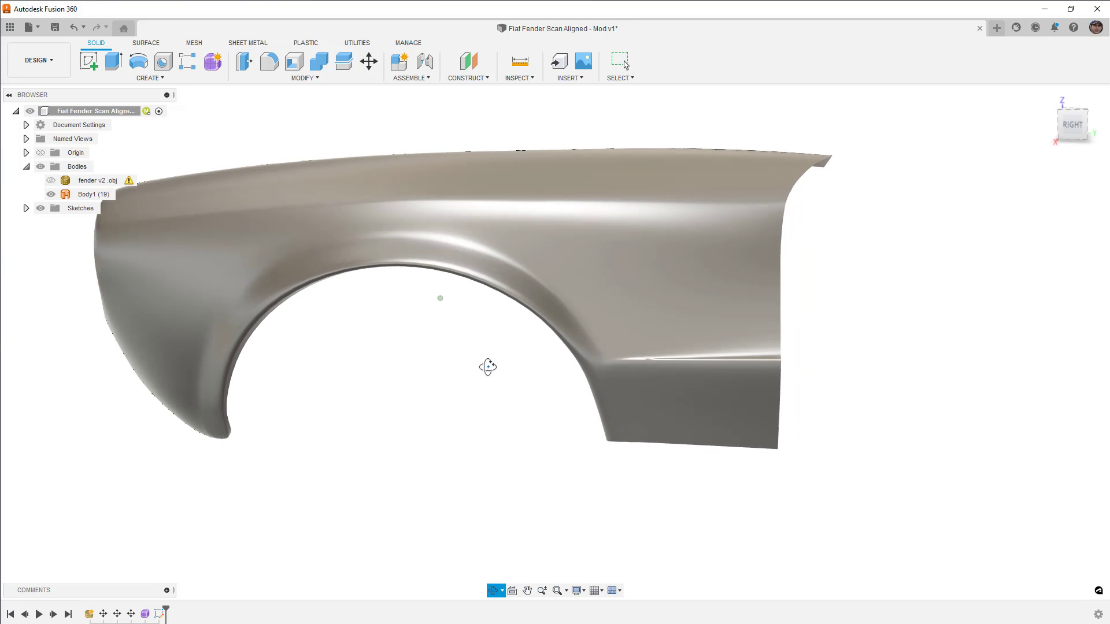
pyautogui.scroll(3, 654, 363)
pyautogui.scroll(2, 652, 363)
pyautogui.scroll(1, 648, 358)
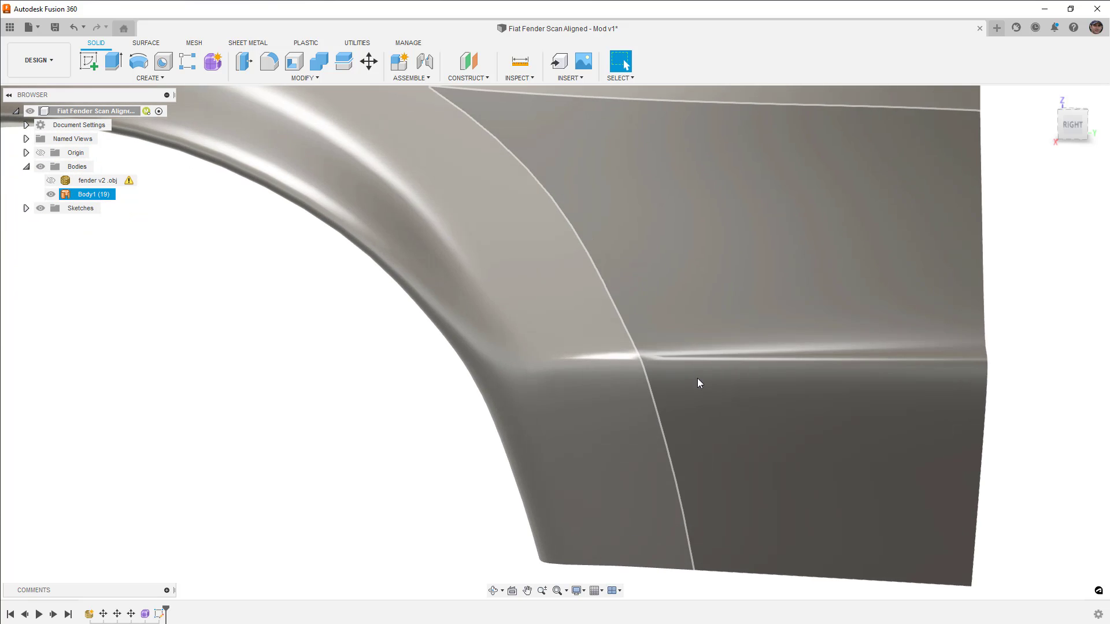
pyautogui.moveTo(700, 378)
pyautogui.keyDown('shift'); pyautogui.mouseDown(button='middle')
pyautogui.moveTo(720, 382)
pyautogui.moveTo(678, 389)
pyautogui.moveTo(700, 383)
pyautogui.mouseUp(button='middle'); pyautogui.keyUp('shift')
pyautogui.scroll(-2, 696, 387)
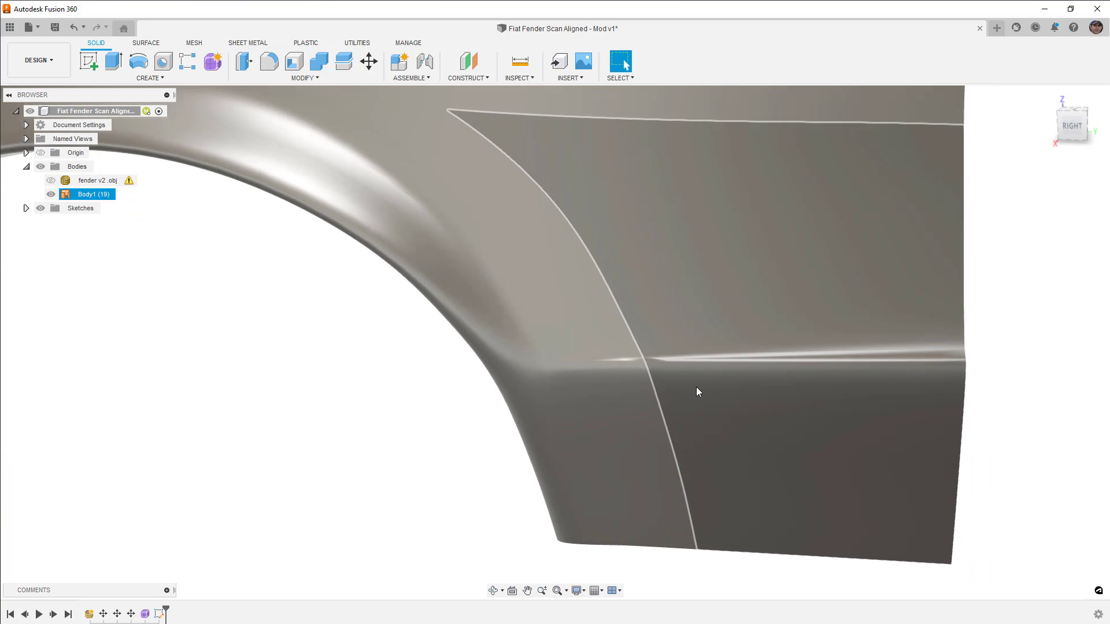
pyautogui.scroll(-3, 694, 386)
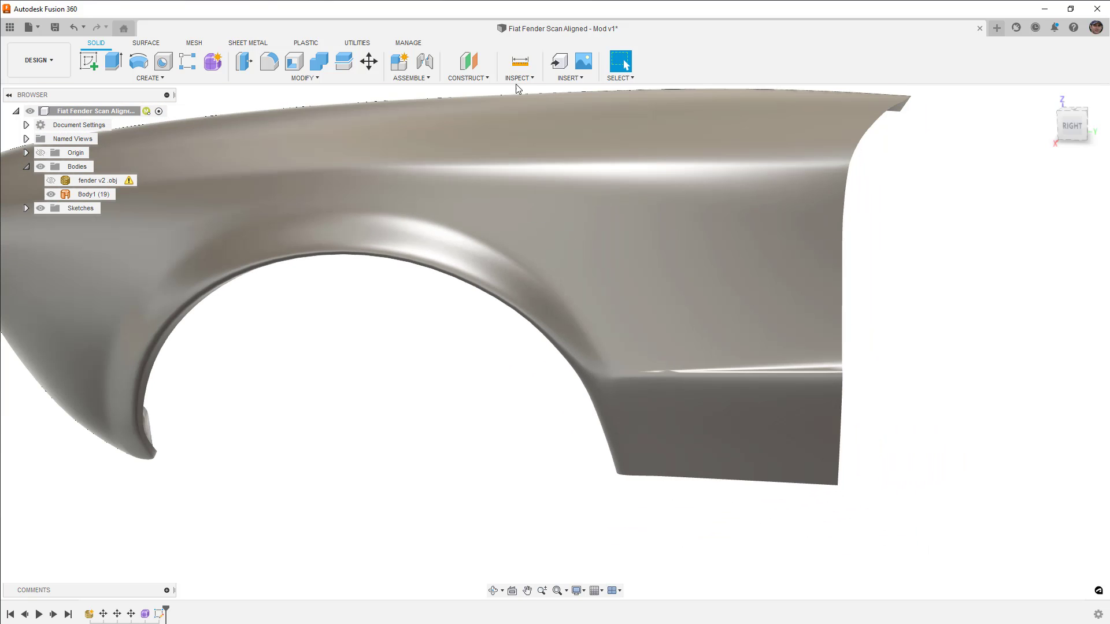
pyautogui.click(519, 76)
# Run a curvature map with scale 3.813 and limit display, raise the maximum, then cancel.
pyautogui.click(542, 155)
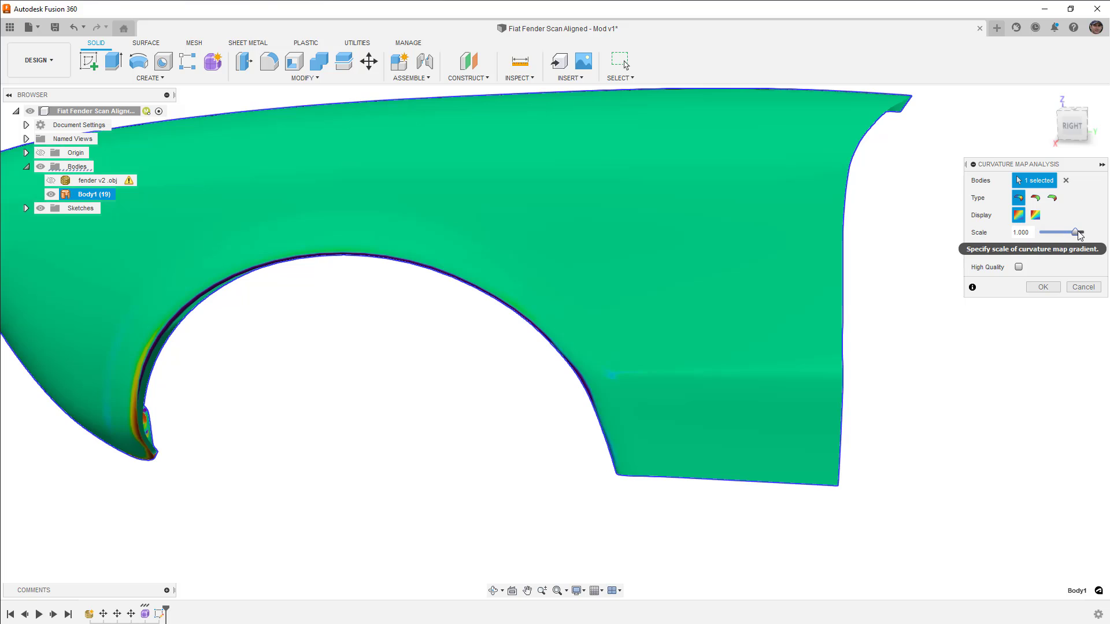
pyautogui.moveTo(1076, 233); pyautogui.dragTo(1082, 233)
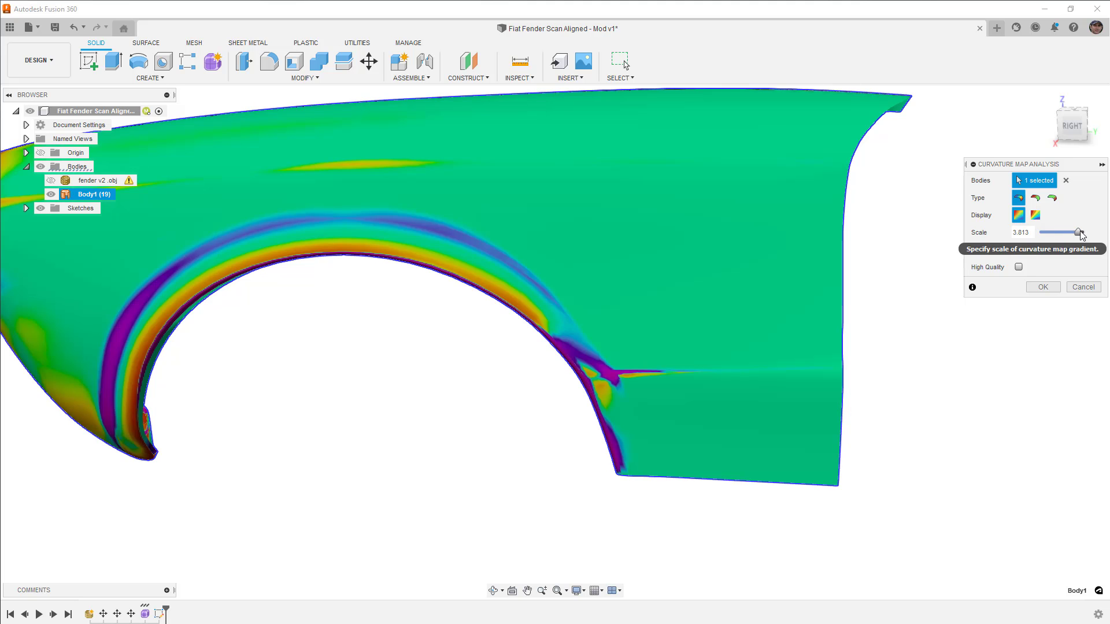
pyautogui.click(1054, 199)
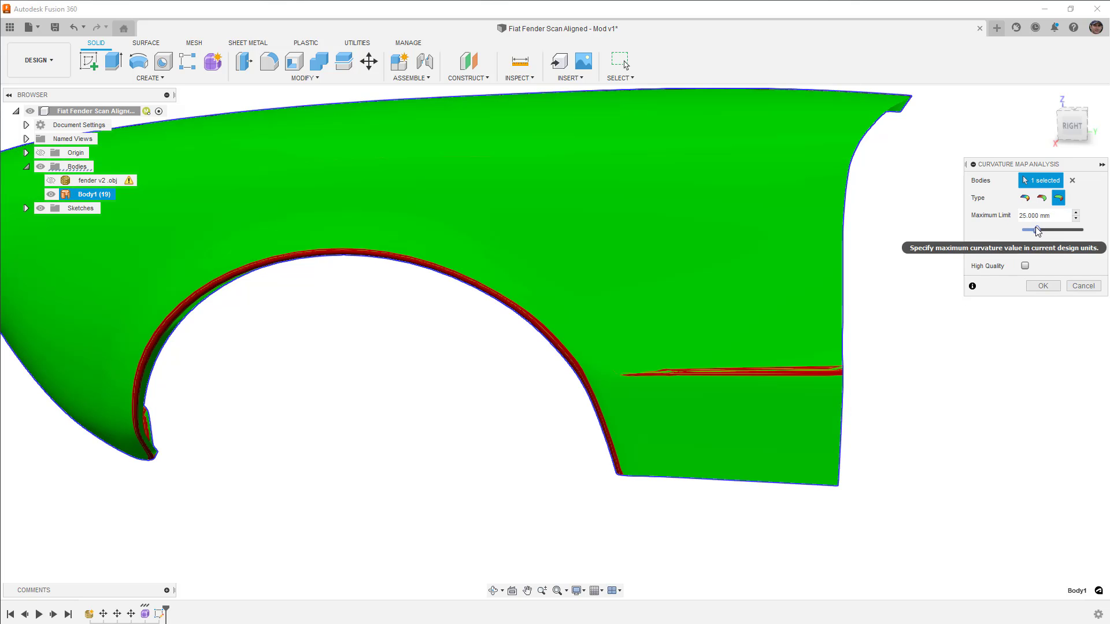
pyautogui.moveTo(1039, 232); pyautogui.dragTo(1094, 235)
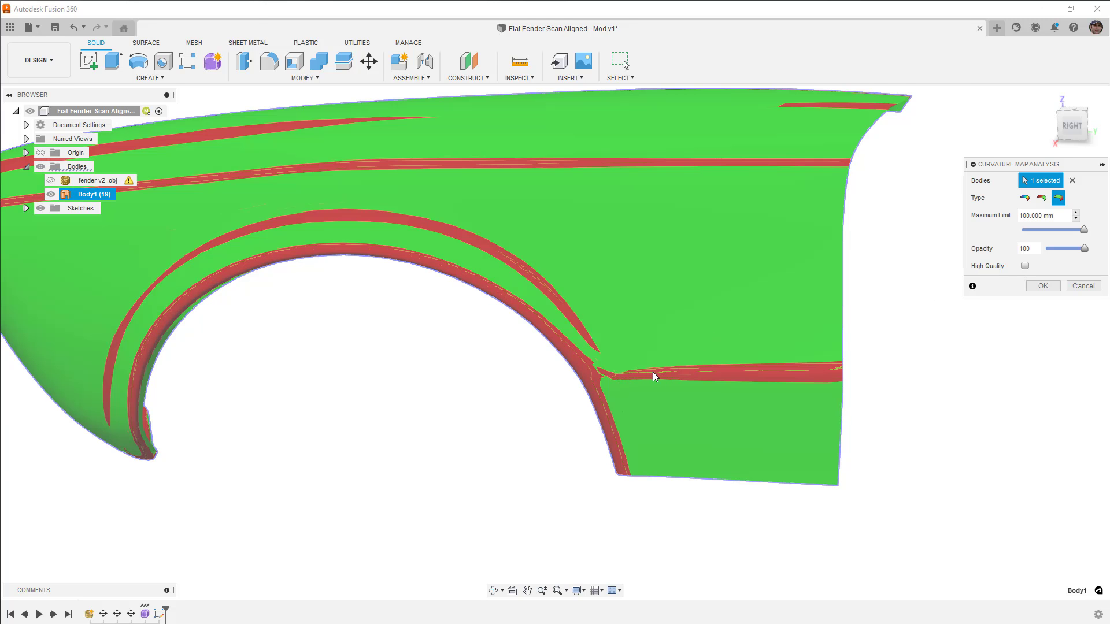
pyautogui.scroll(2, 653, 375)
pyautogui.scroll(2, 647, 372)
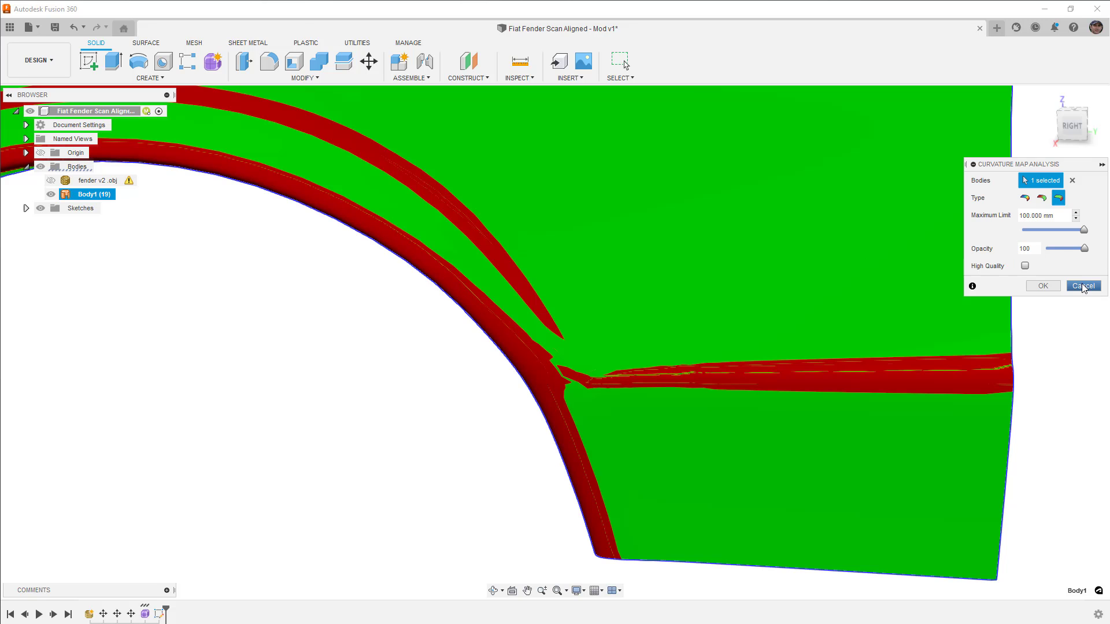
pyautogui.click(1084, 285)
pyautogui.scroll(-2, 576, 369)
pyautogui.moveTo(510, 407)
pyautogui.keyDown('shift'); pyautogui.mouseDown(button='middle')
pyautogui.moveTo(455, 453)
pyautogui.moveTo(458, 389)
pyautogui.moveTo(469, 390)
pyautogui.moveTo(458, 389)
pyautogui.mouseUp(button='middle'); pyautogui.keyUp('shift')
pyautogui.click(515, 353)
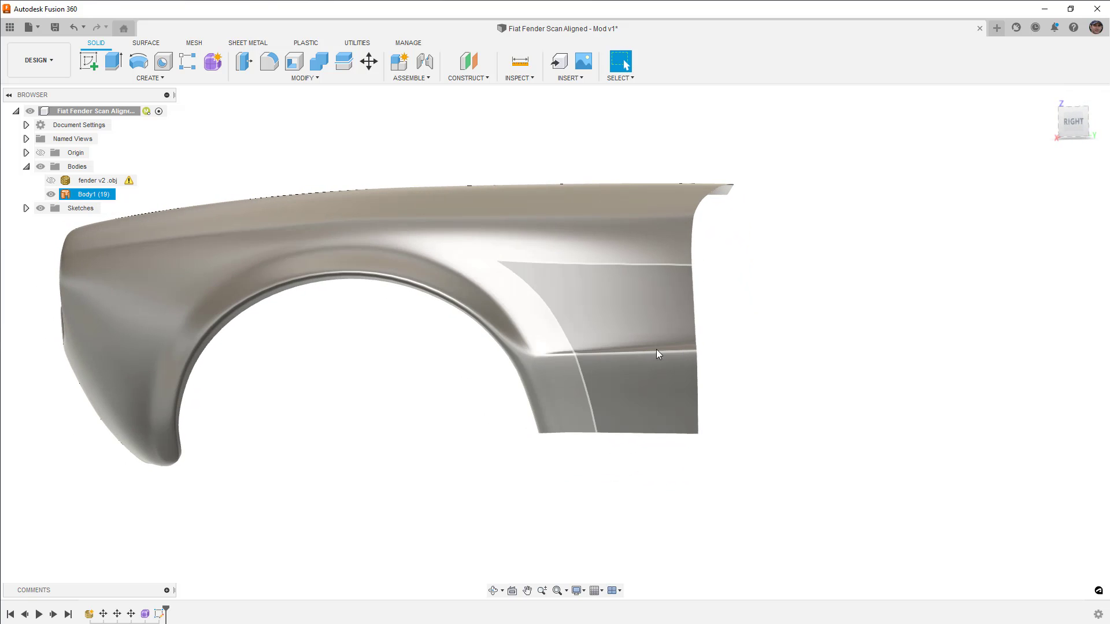
pyautogui.click(500, 362)
pyautogui.moveTo(501, 362)
pyautogui.keyDown('shift'); pyautogui.mouseDown(button='middle')
pyautogui.moveTo(454, 363)
pyautogui.moveTo(482, 376)
pyautogui.mouseUp(button='middle'); pyautogui.keyUp('shift')
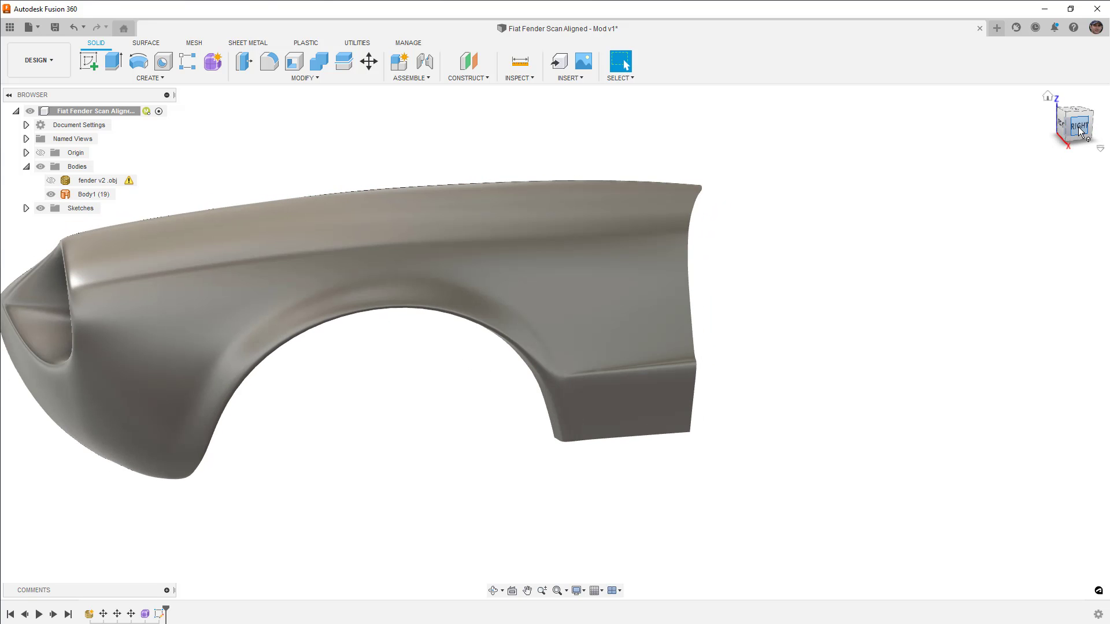
pyautogui.click(1080, 130)
pyautogui.scroll(5, 619, 300)
pyautogui.click(619, 300)
pyautogui.scroll(-2, 545, 268)
pyautogui.scroll(-2, 570, 269)
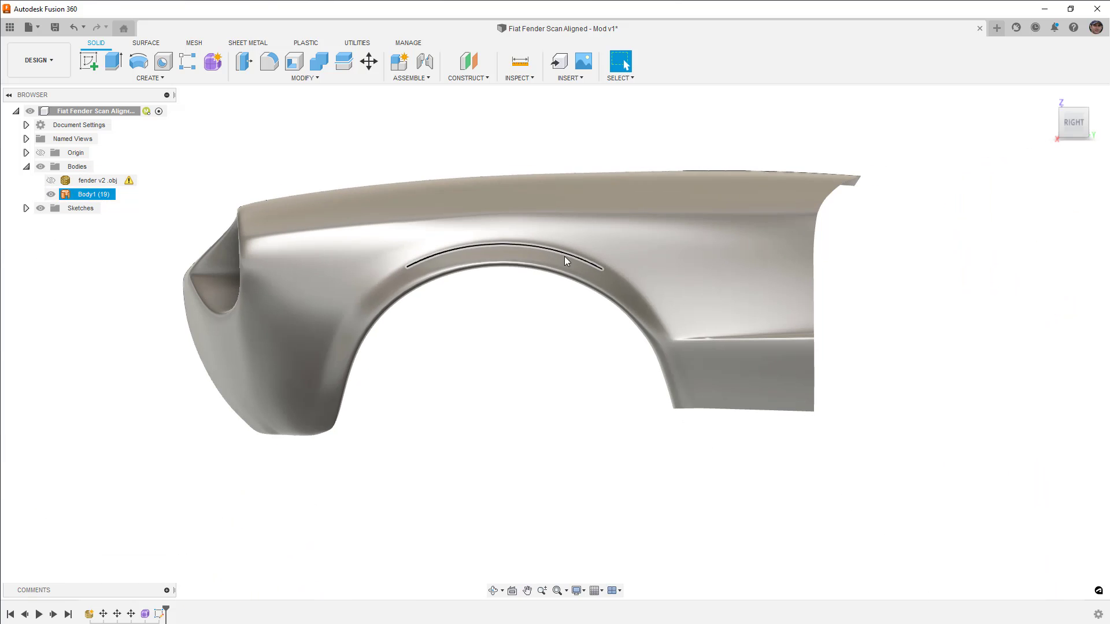
pyautogui.click(568, 365)
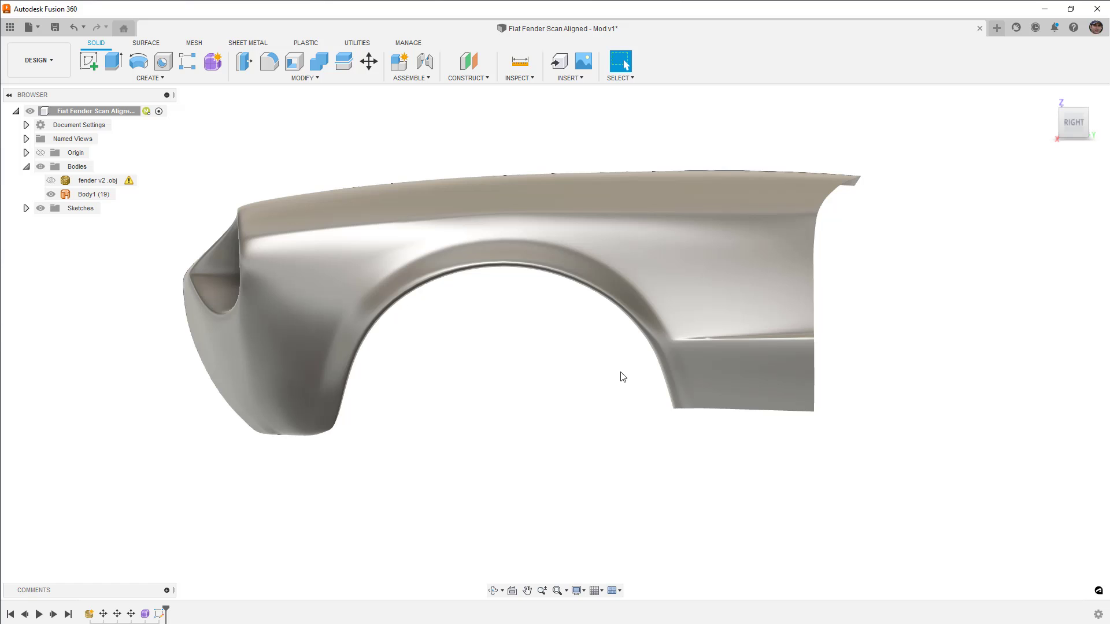
pyautogui.click(655, 362)
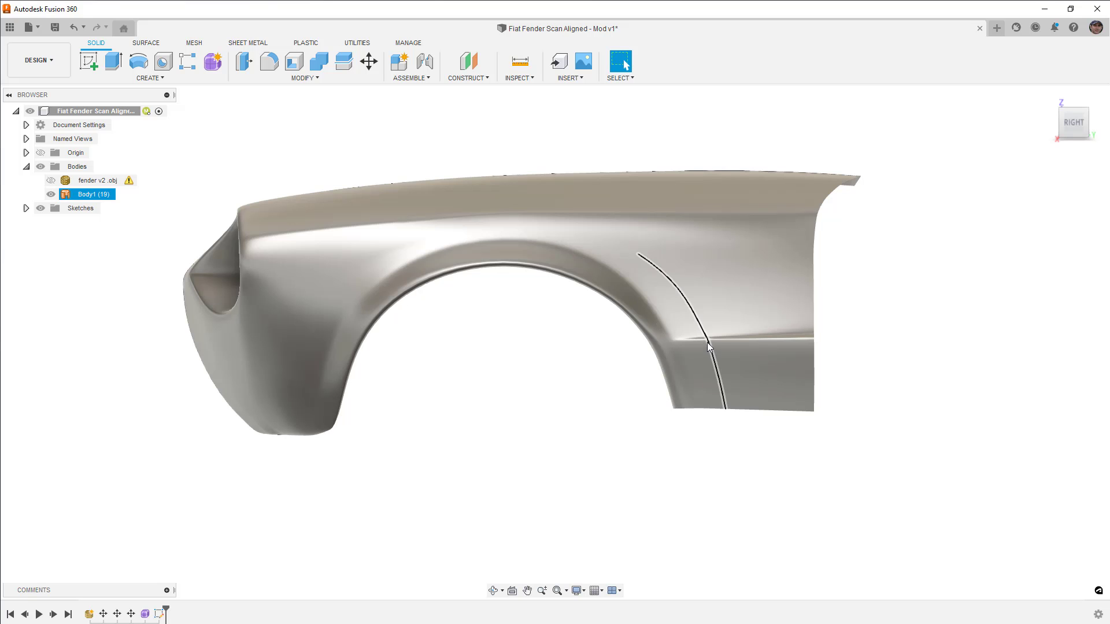
pyautogui.click(611, 362)
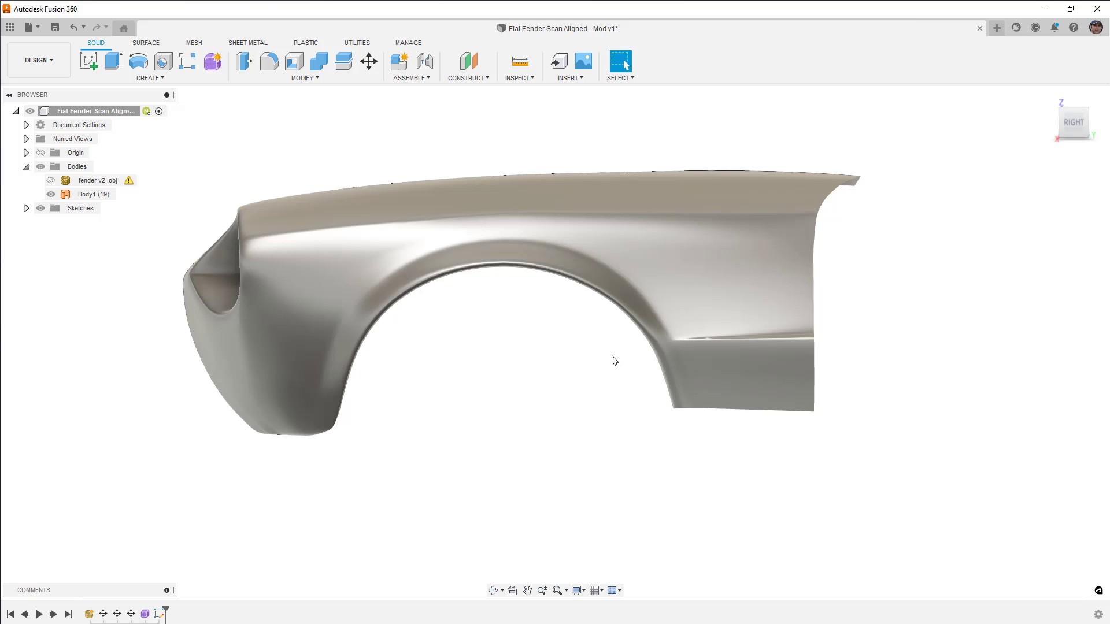